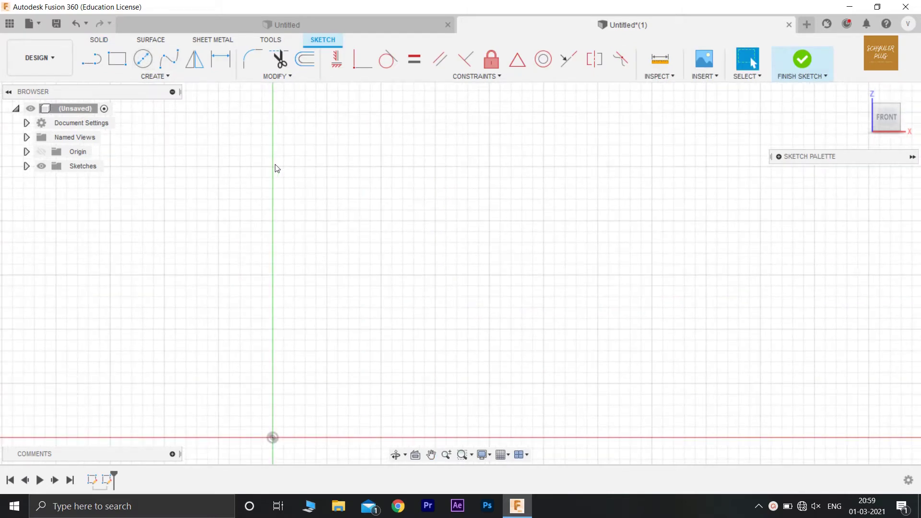
Sketch a two-point rectangle about 3 mm wide and 0.75 mm high across the vertical axis, above the origin.
click(120, 60)
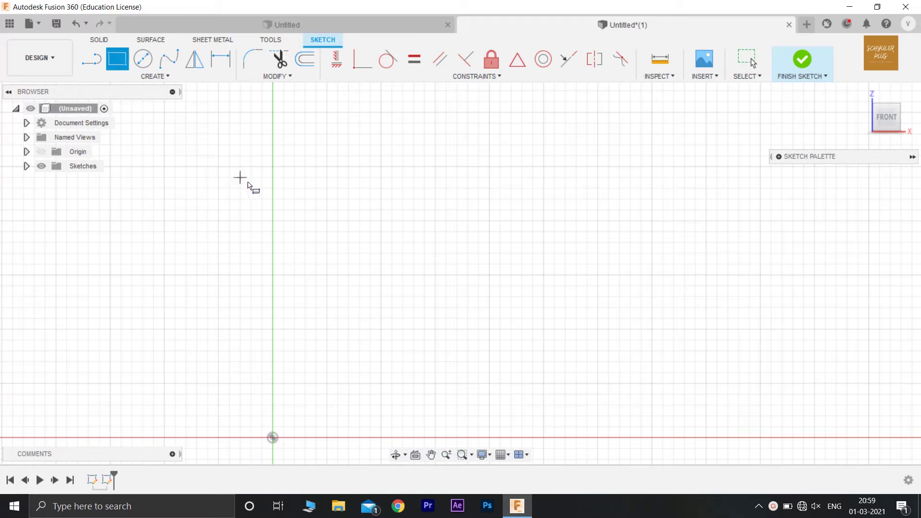
click(239, 177)
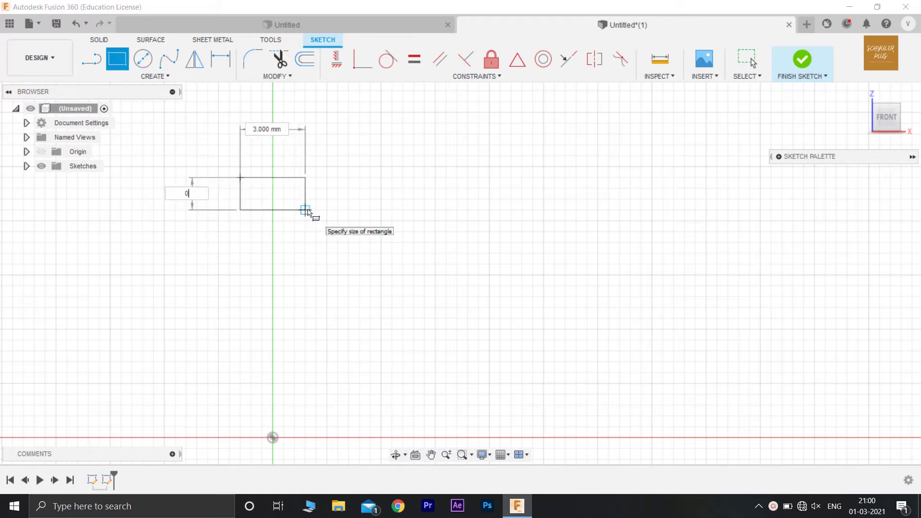
text(0.75)
key(Tab)
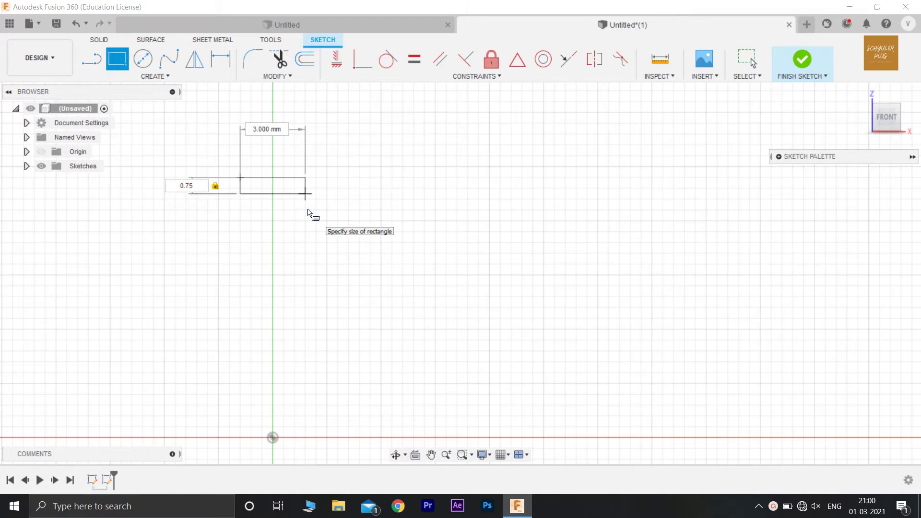
key(Return)
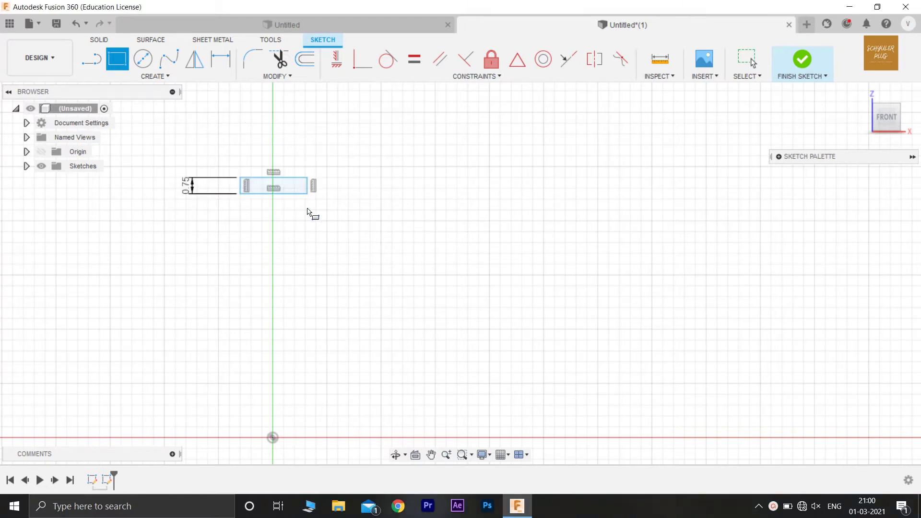
Dimension the rectangle's top edge to a width of 2.75 mm.
click(221, 58)
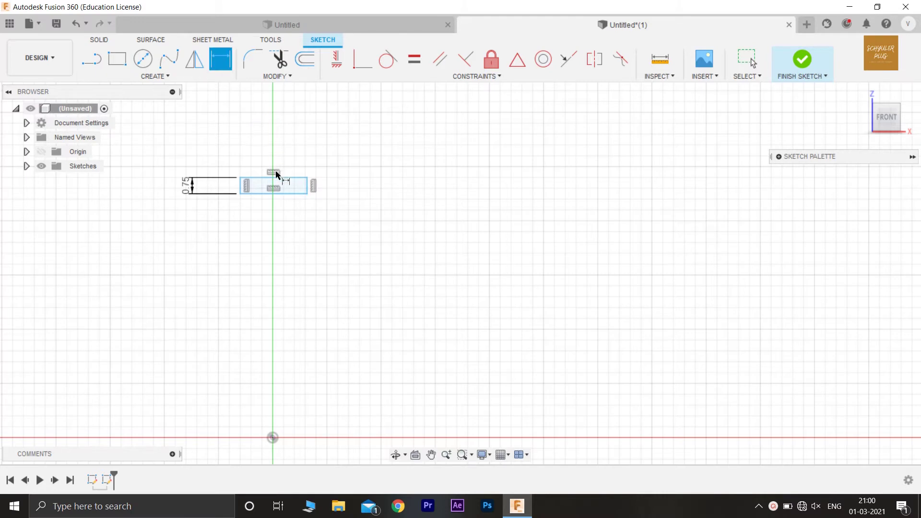
click(281, 177)
click(282, 158)
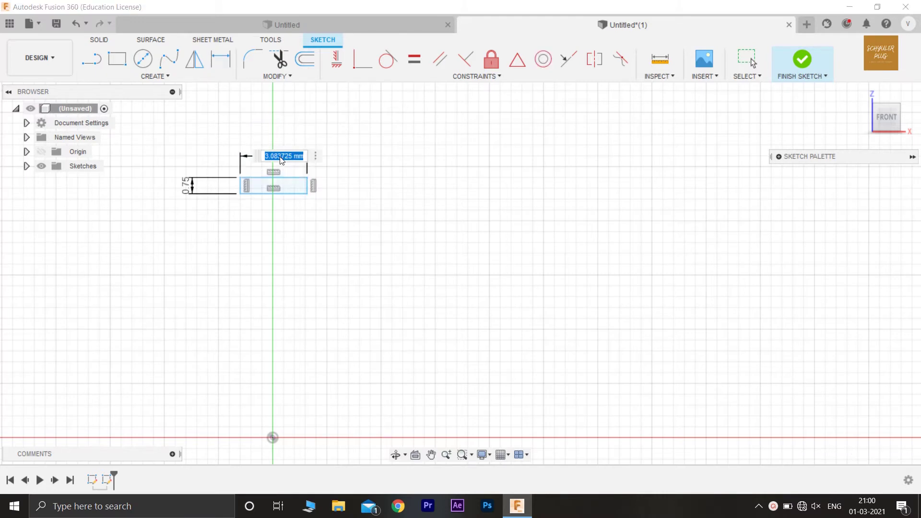
text(2.75)
key(Return)
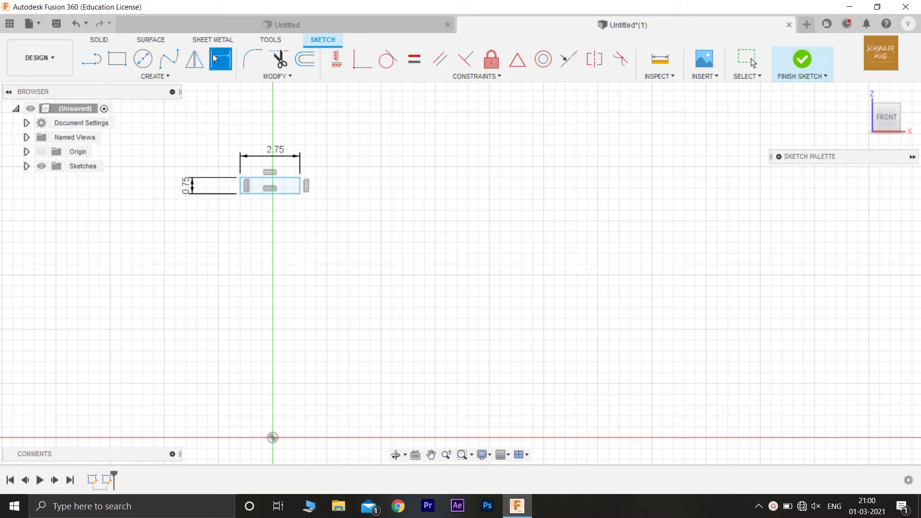
Sketch a second rectangle 2.75 mm wide and 0.75 mm high below the first, aligned with its side edges.
click(117, 59)
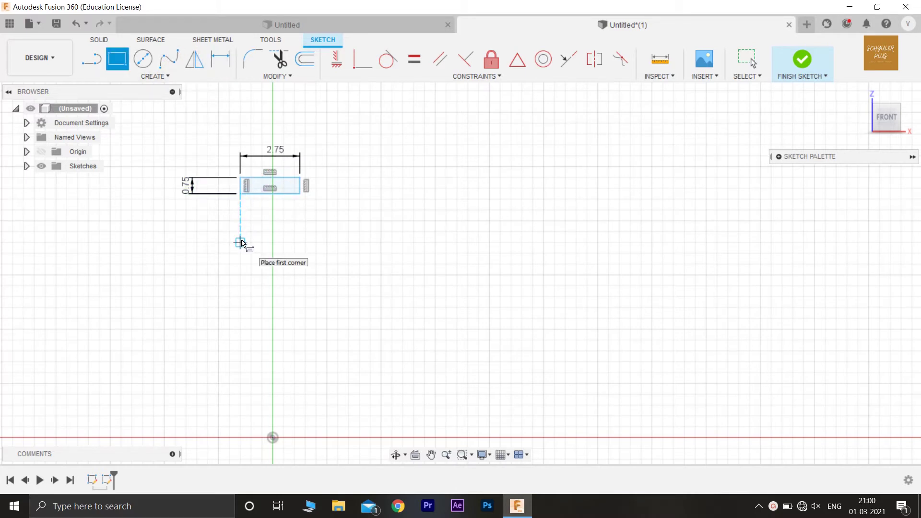
click(240, 243)
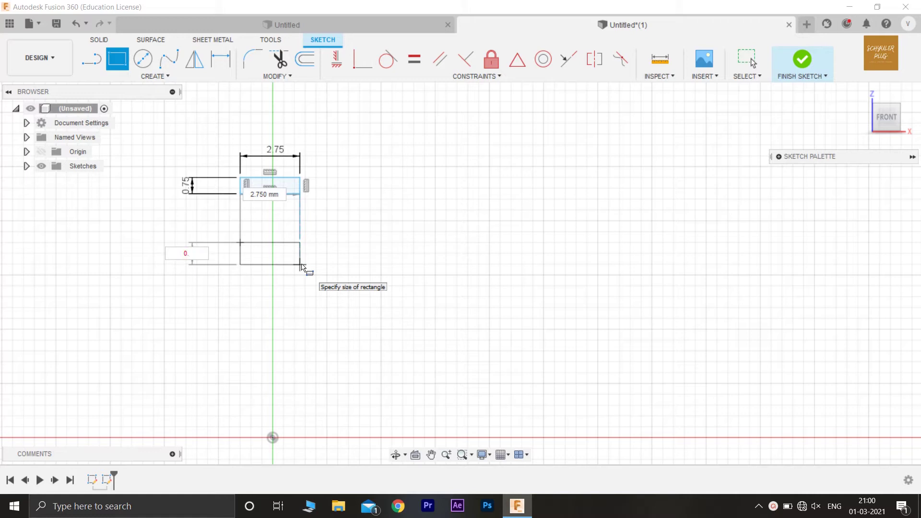
text(0.75)
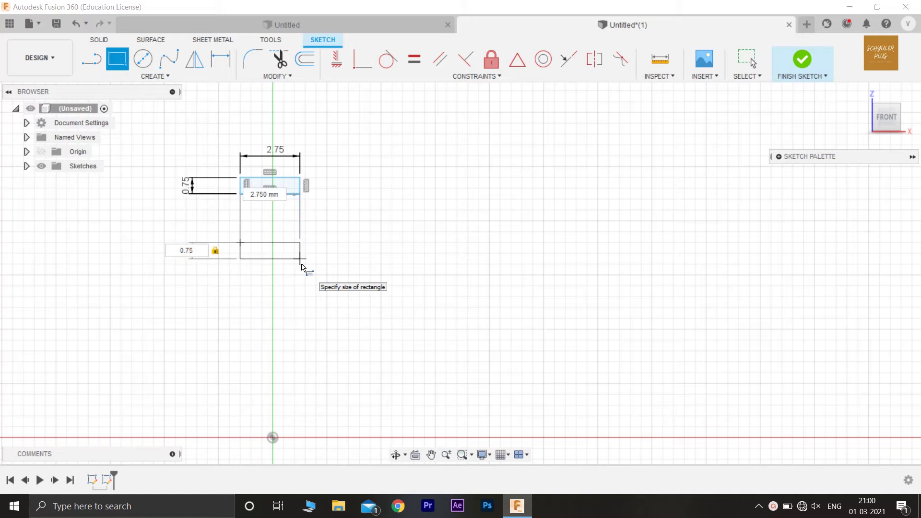
key(Return)
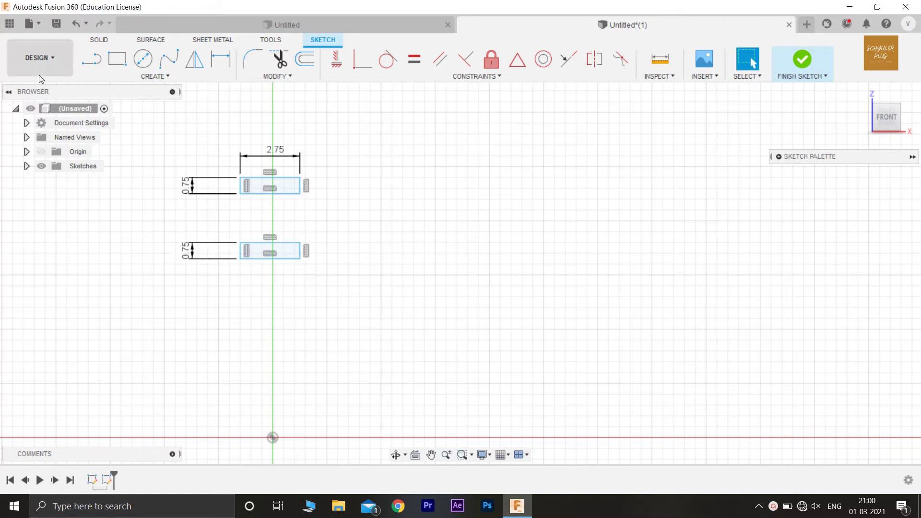
Draw a line about 1.55 mm long from the lower rectangle's top-left corner to the vertical axis at mid-height.
click(91, 59)
scroll(252, 277, up, 1)
scroll(249, 269, up, 3)
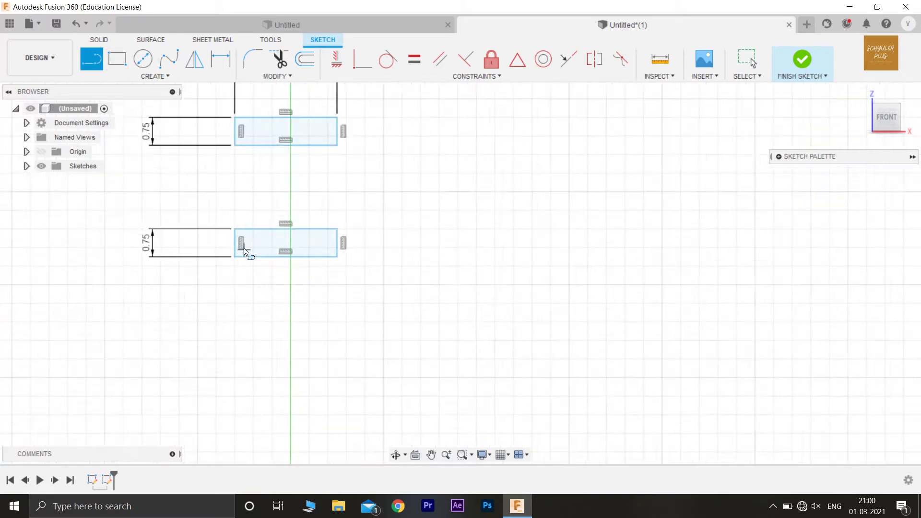
click(234, 225)
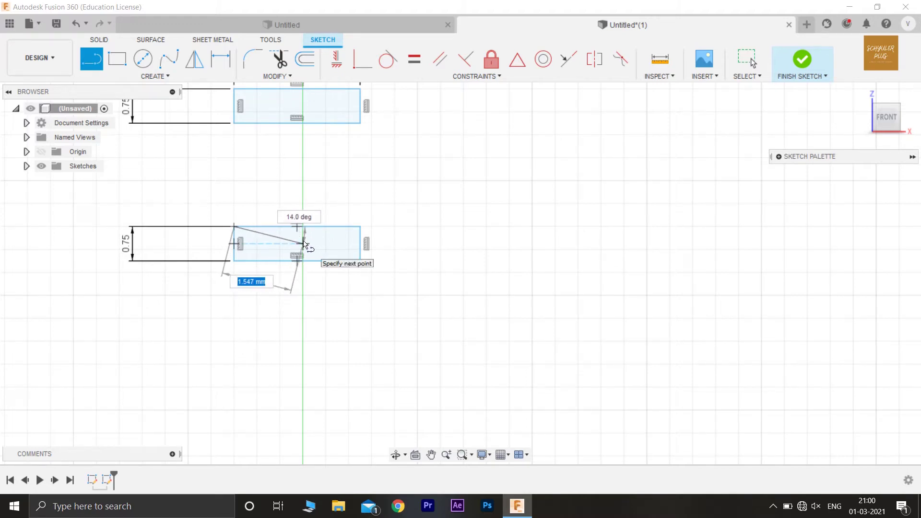
click(303, 244)
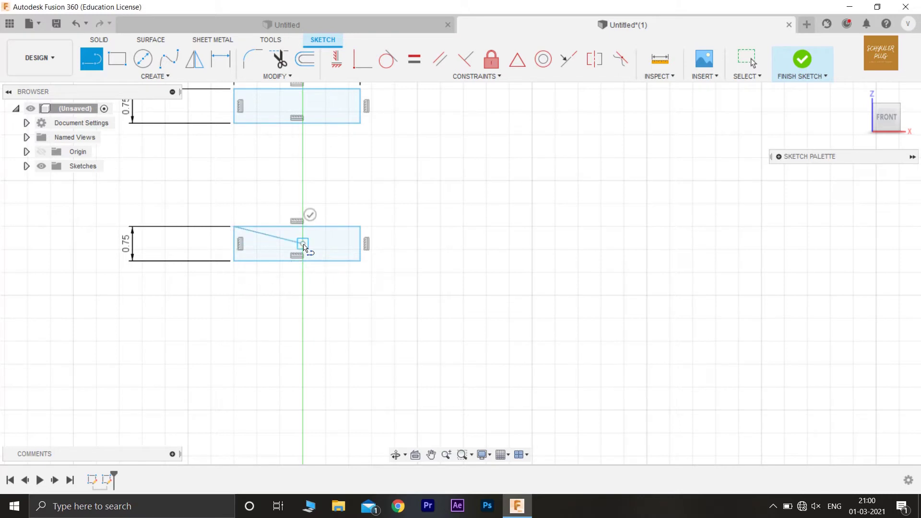
key(Escape)
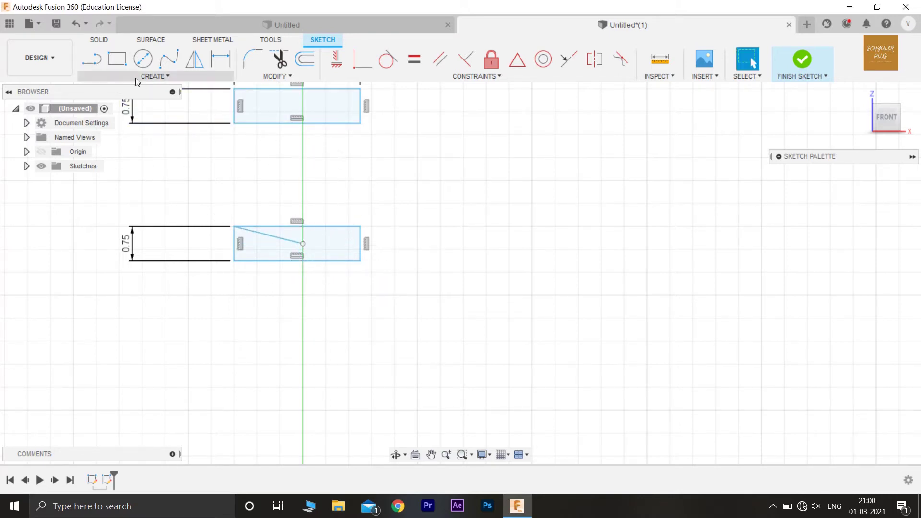
Draw a line about 1.54 mm long from the upper rectangle's top-left corner to the vertical axis at mid-height.
click(86, 68)
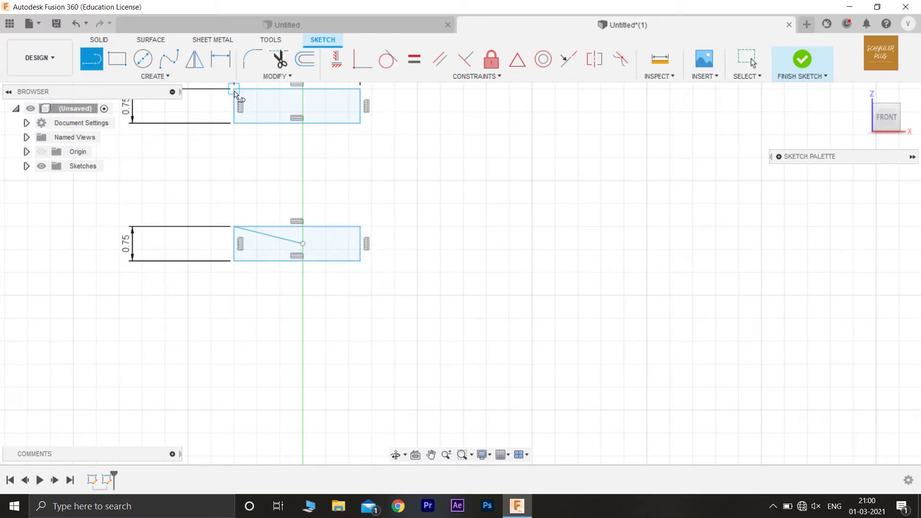
click(235, 92)
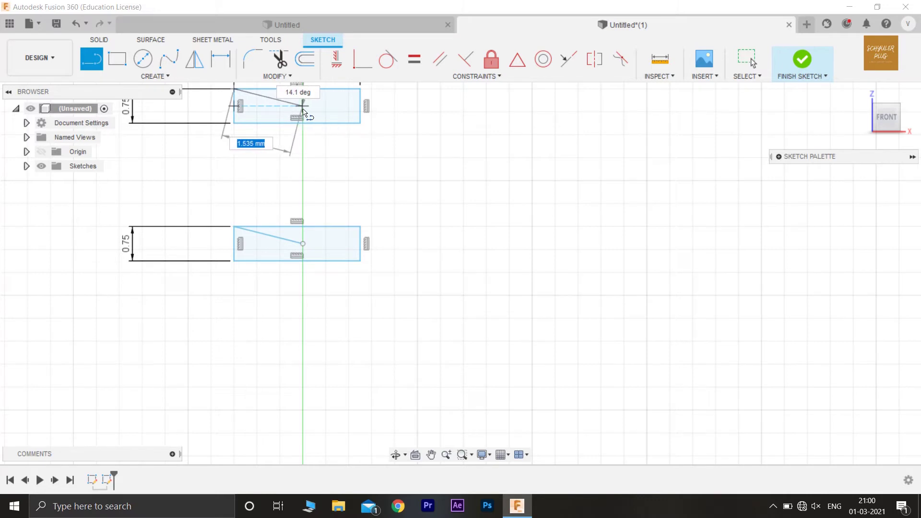
click(304, 105)
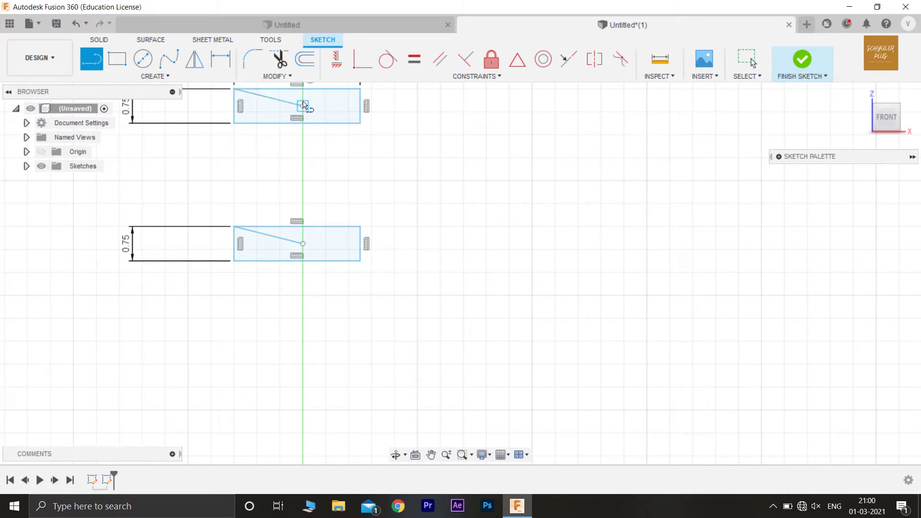
key(Escape)
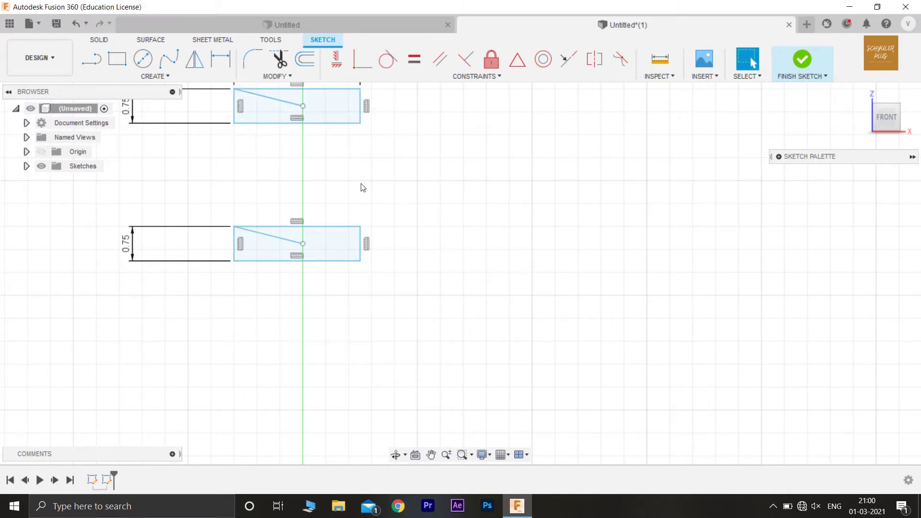
Draw two lines from the upper rectangle's inner point on the vertical axis to its top-right and bottom-right corners.
scroll(353, 190, up, 2)
key(l)
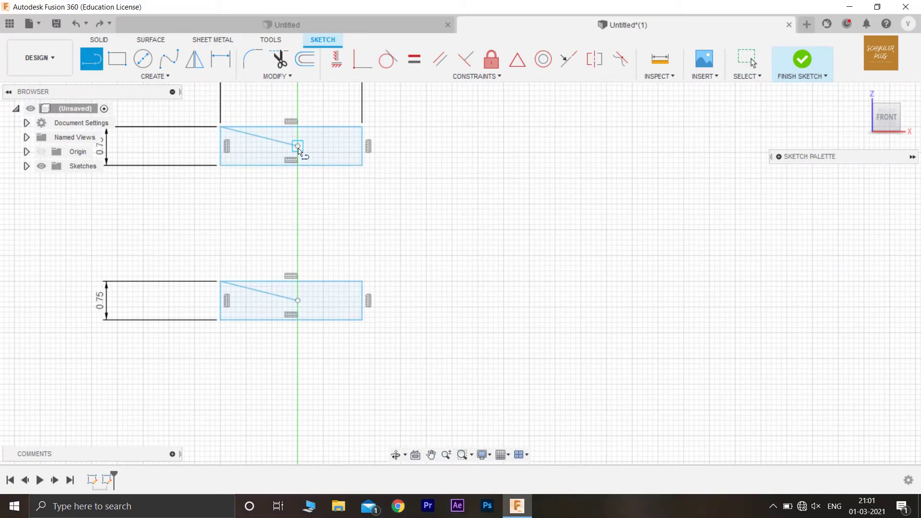
click(298, 146)
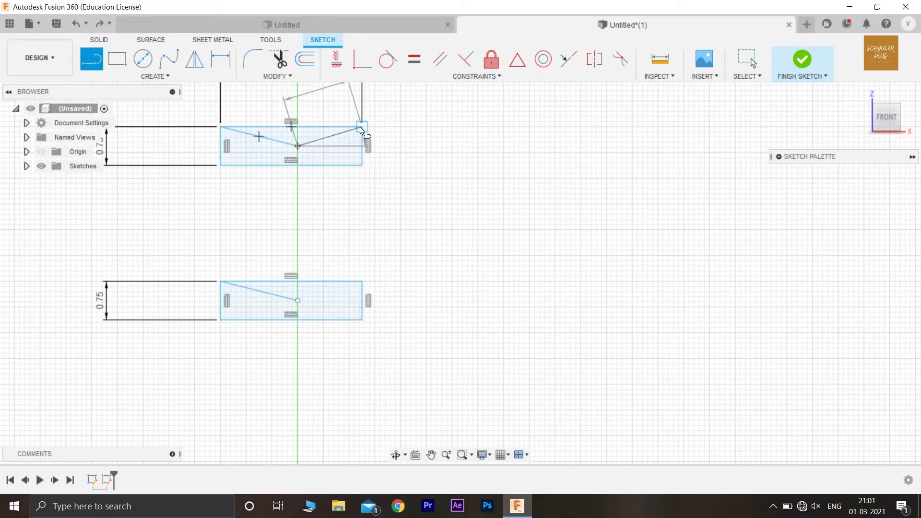
click(362, 127)
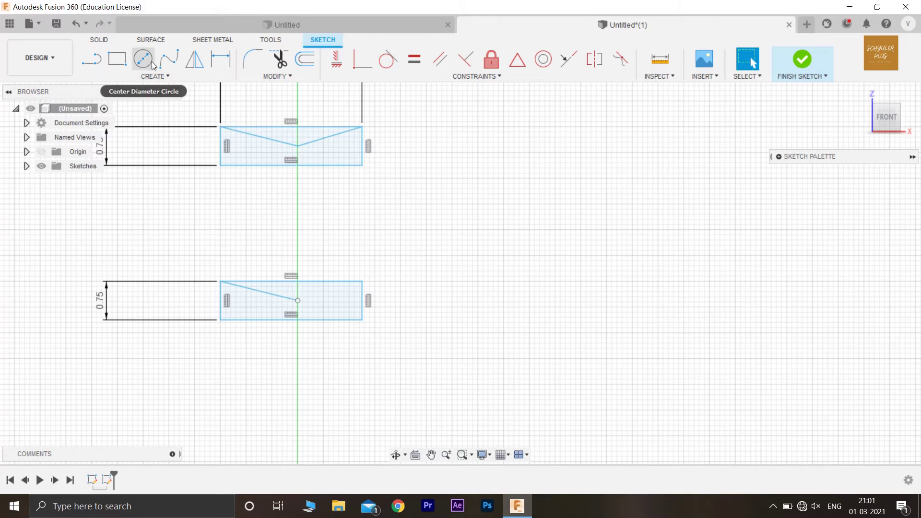
click(297, 146)
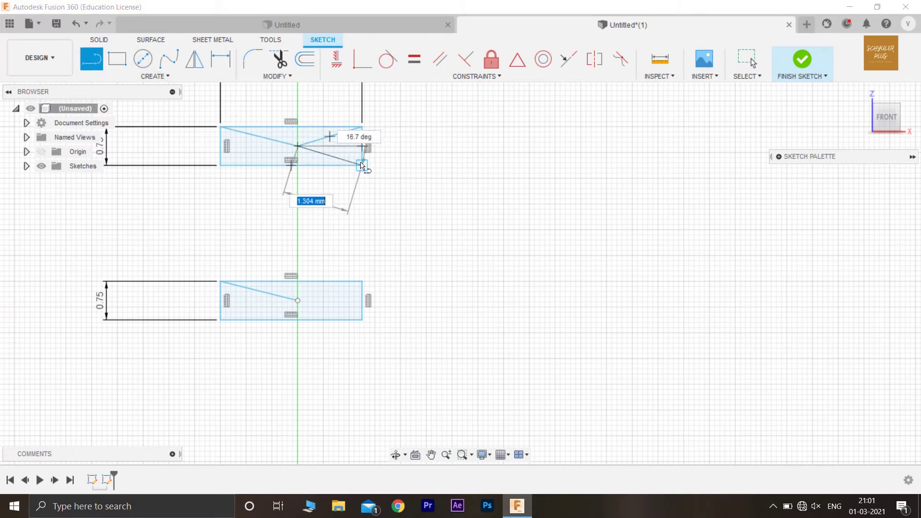
click(362, 165)
key(Escape)
Draw a line from the lower rectangle's inner point on the vertical axis to its bottom-right corner.
key(l)
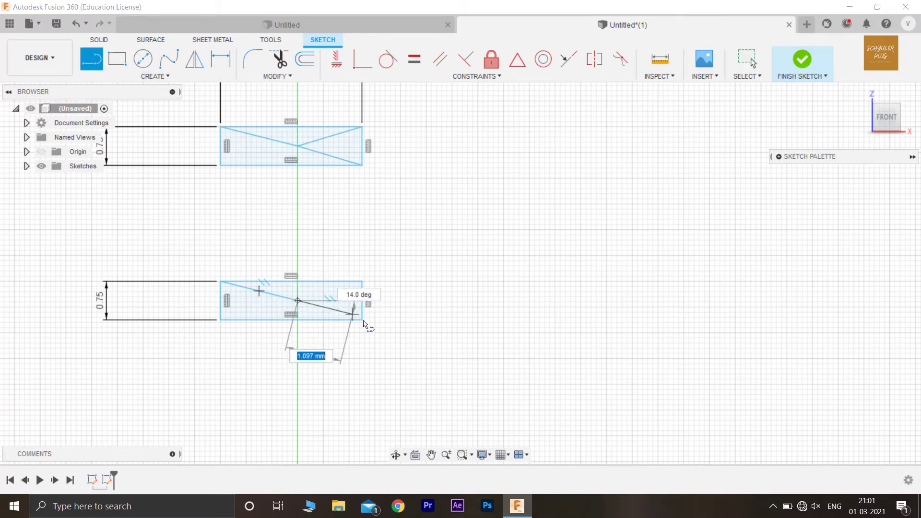
click(363, 320)
key(Escape)
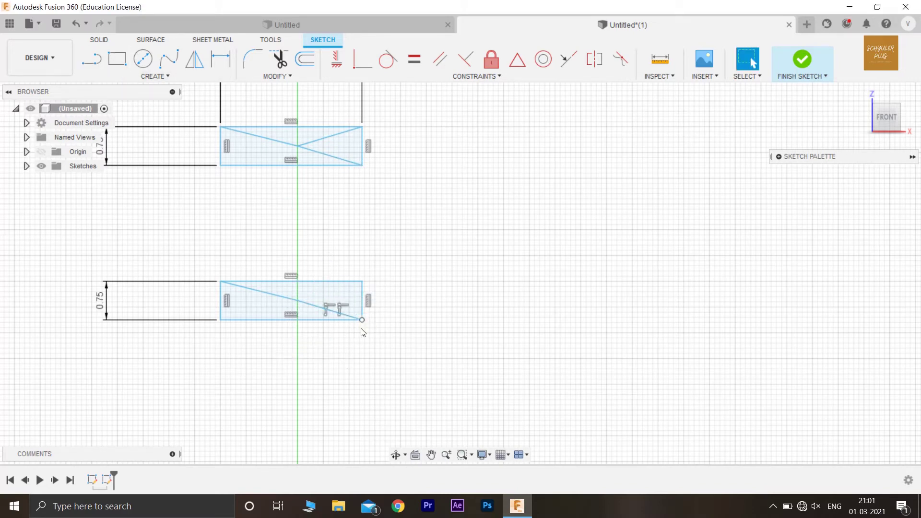
Dimension the vertical distance between the inner points of the two rectangles to 2 mm.
click(220, 58)
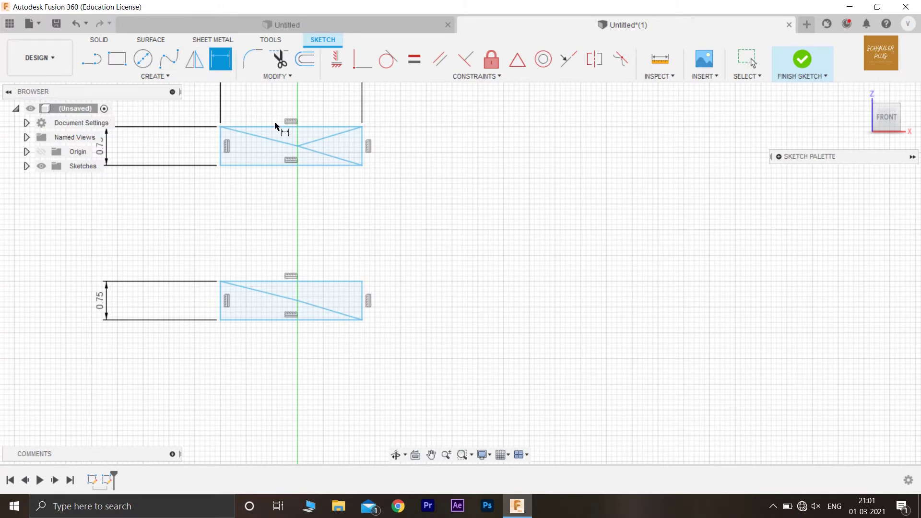
click(298, 146)
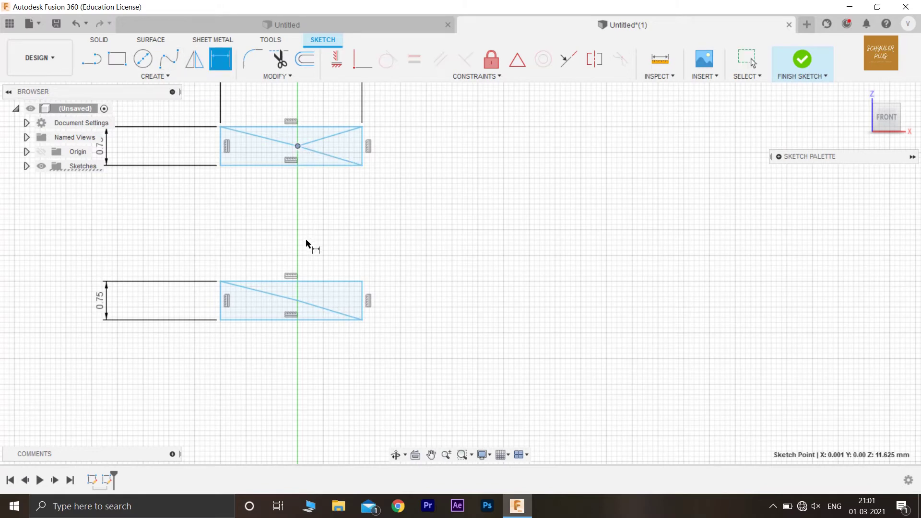
click(298, 301)
click(437, 300)
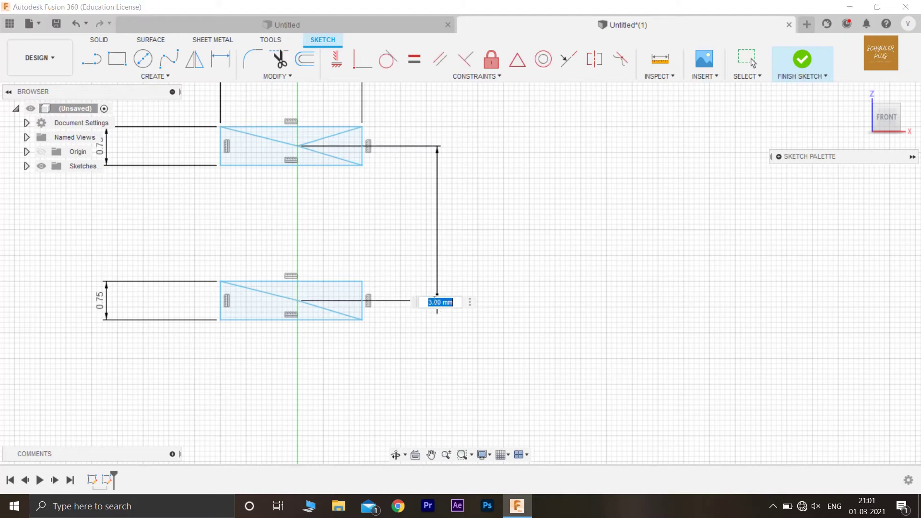
text(2)
key(Return)
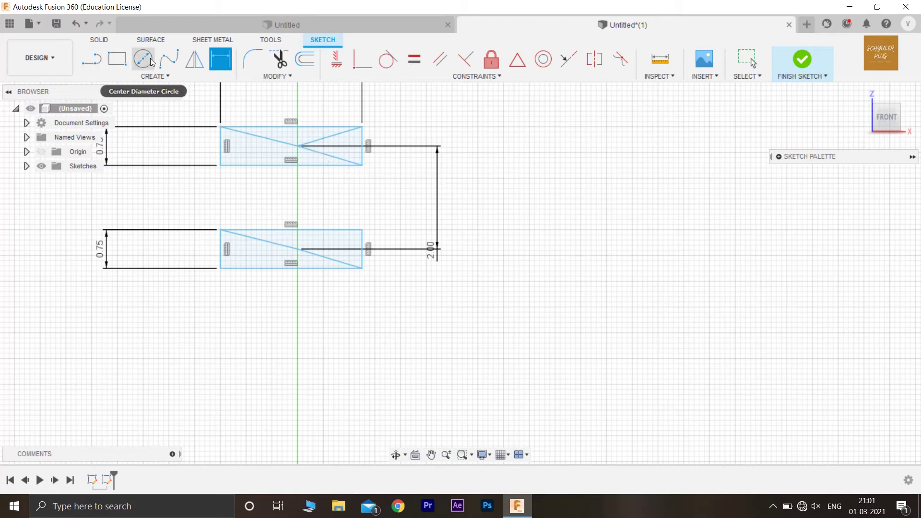
Dimension the vertical distance between the upper rectangle's inner point and the origin to 6 mm.
scroll(190, 95, down, 1)
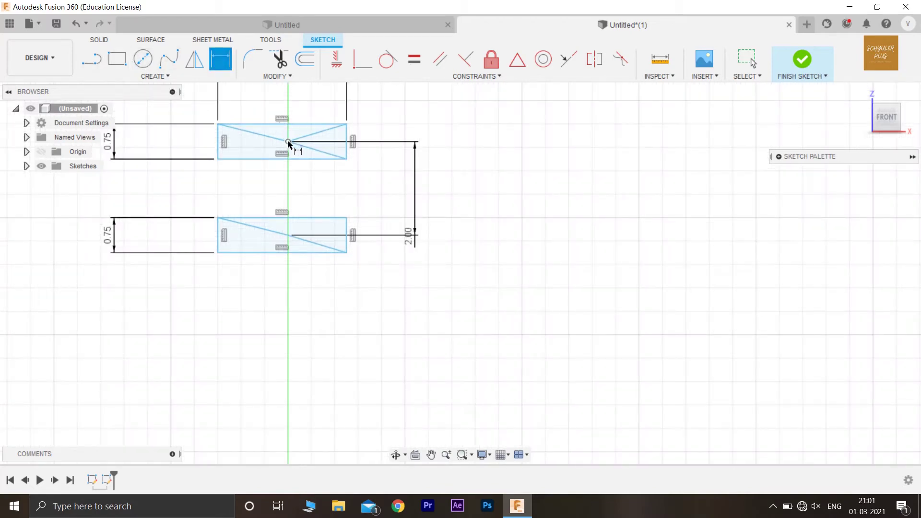
scroll(288, 143, down, 1)
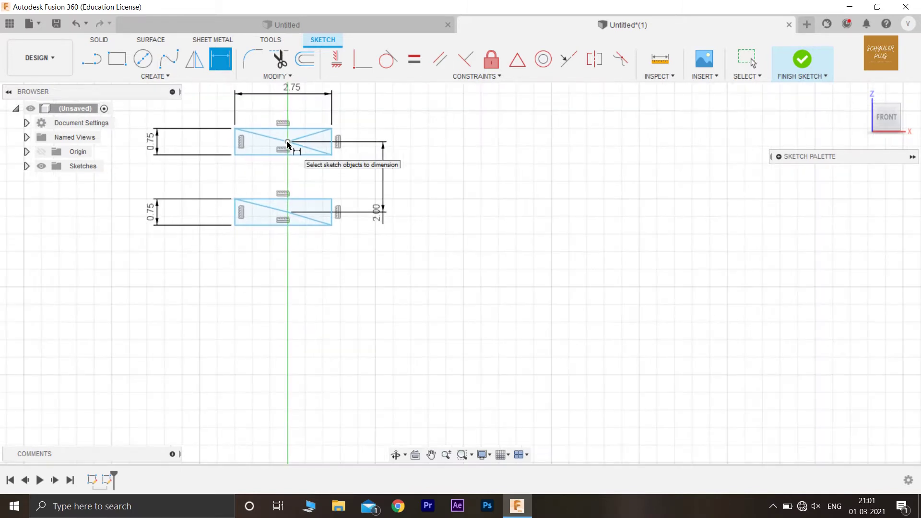
scroll(288, 144, down, 1)
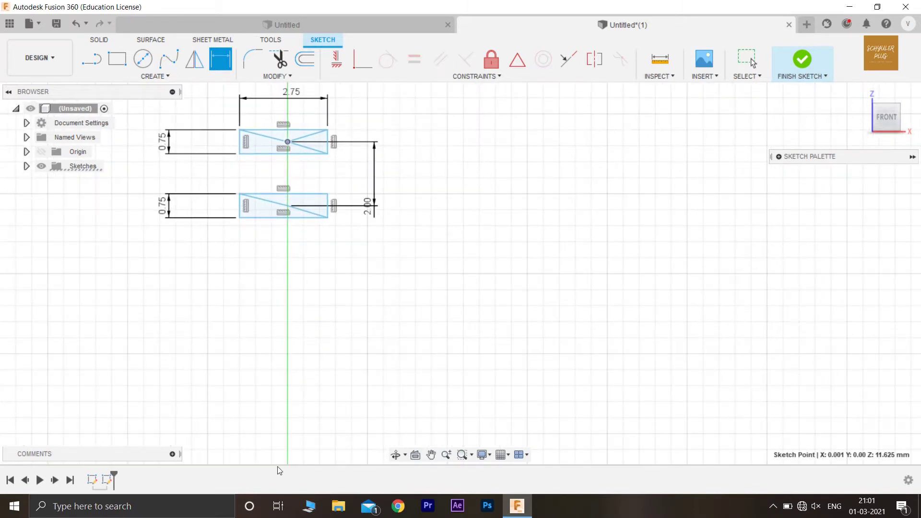
scroll(285, 464, down, 2)
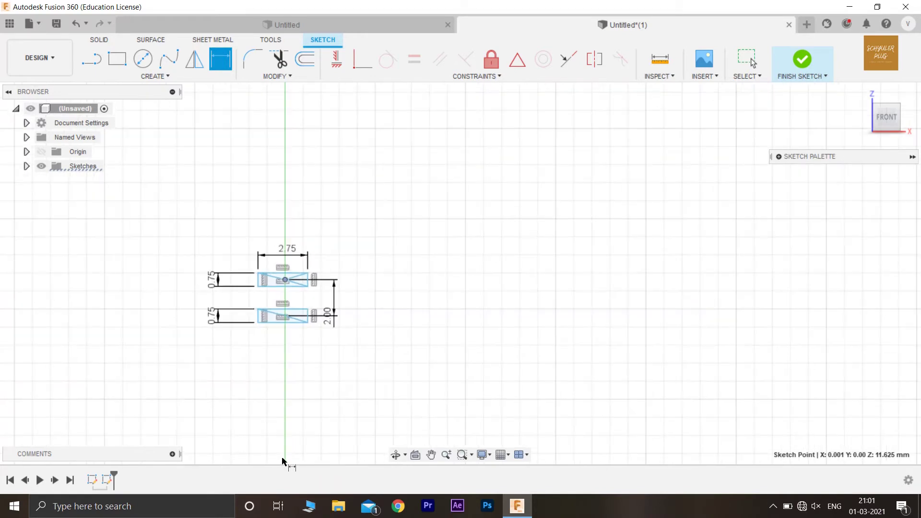
middle_drag(282, 460, 291, 334)
click(293, 336)
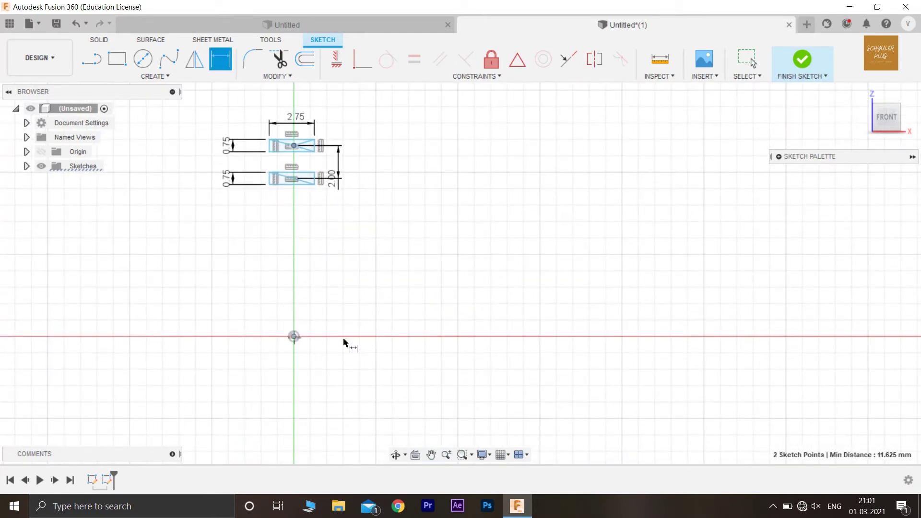
click(401, 337)
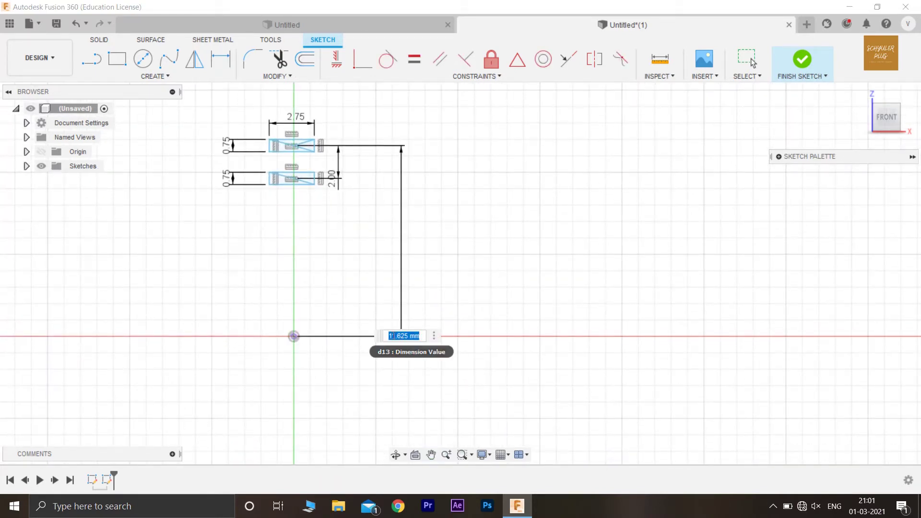
text(6)
key(Return)
Draw a 1 mm vertical line downward from the upper rectangle's inner point along the vertical axis.
scroll(336, 314, up, 3)
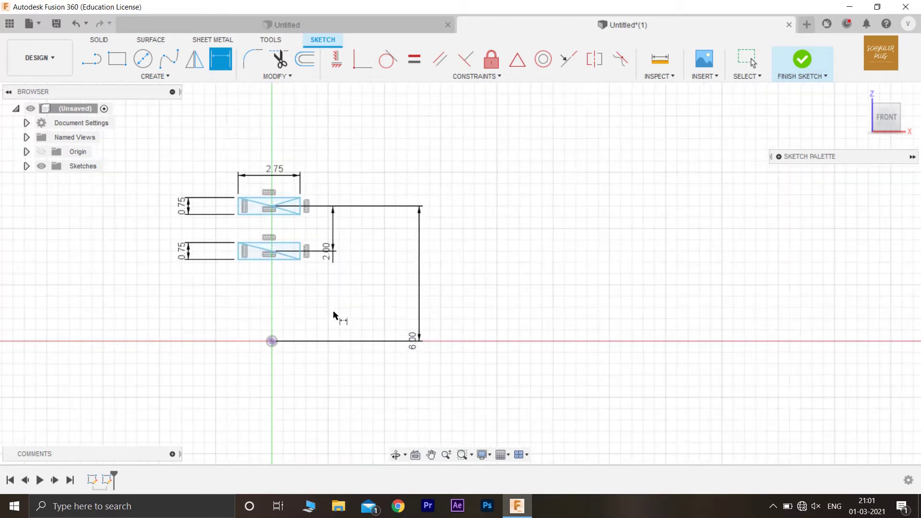
scroll(379, 341, up, 2)
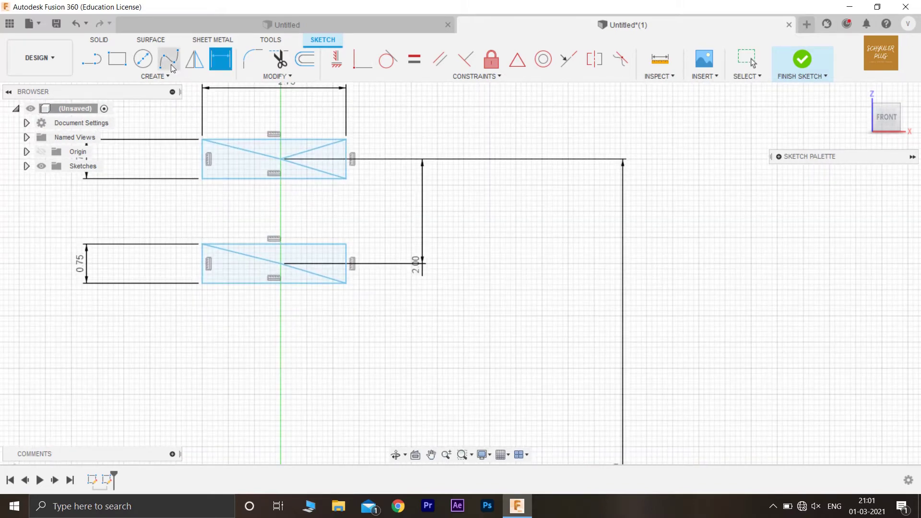
click(142, 65)
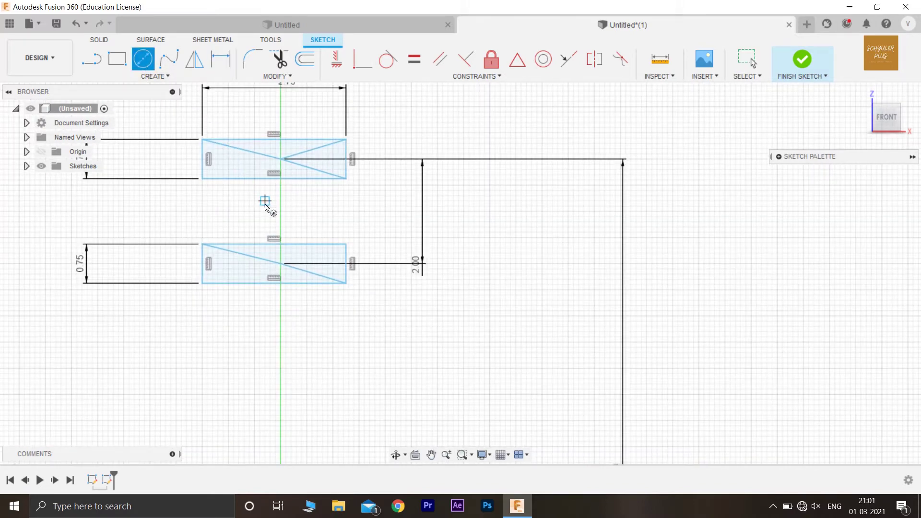
key(l)
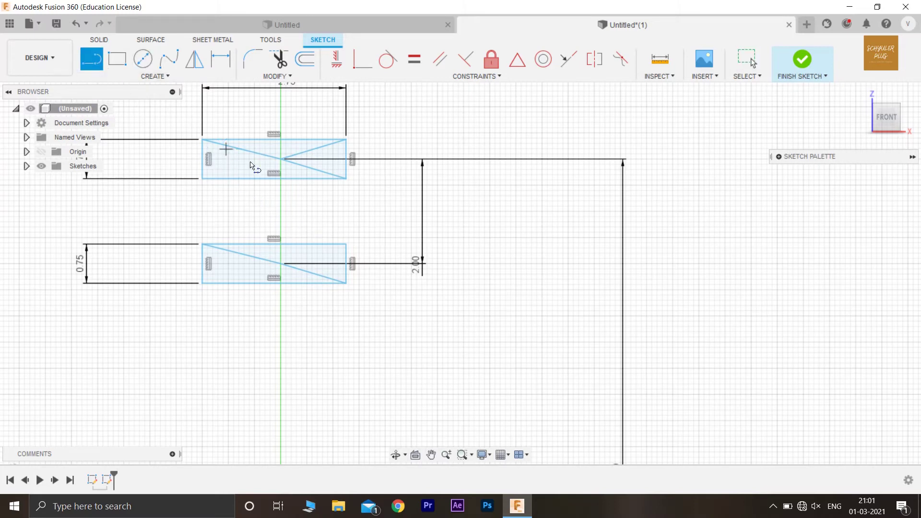
click(282, 159)
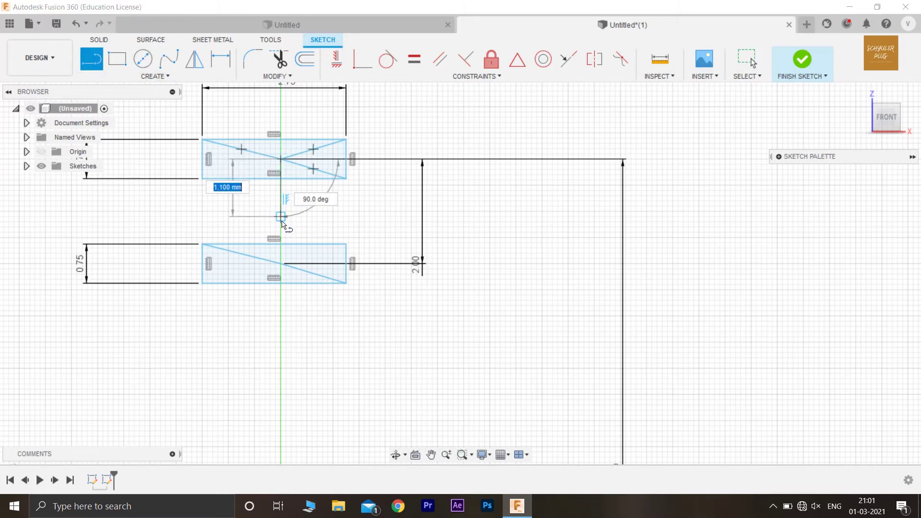
key(Return)
key(Escape)
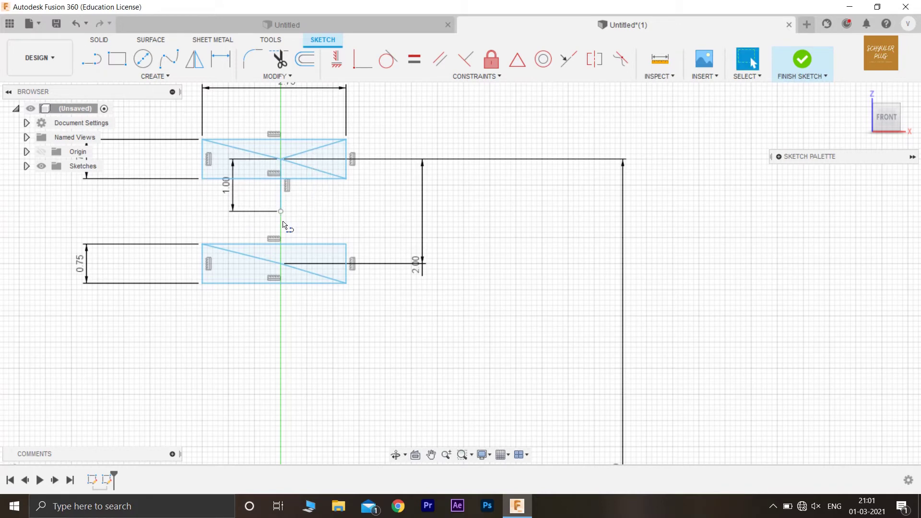
Draw a 1.75 mm diameter circle centred on the lower end of the 1 mm vertical line.
click(143, 59)
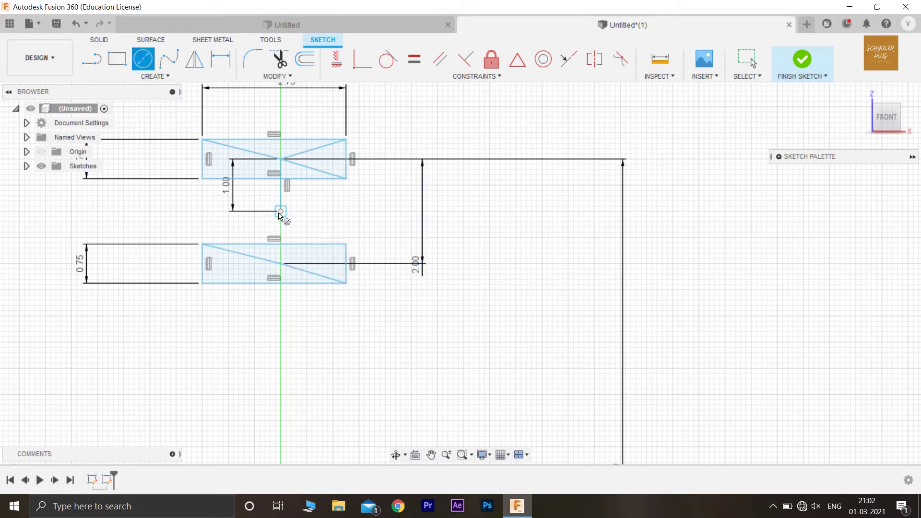
click(280, 211)
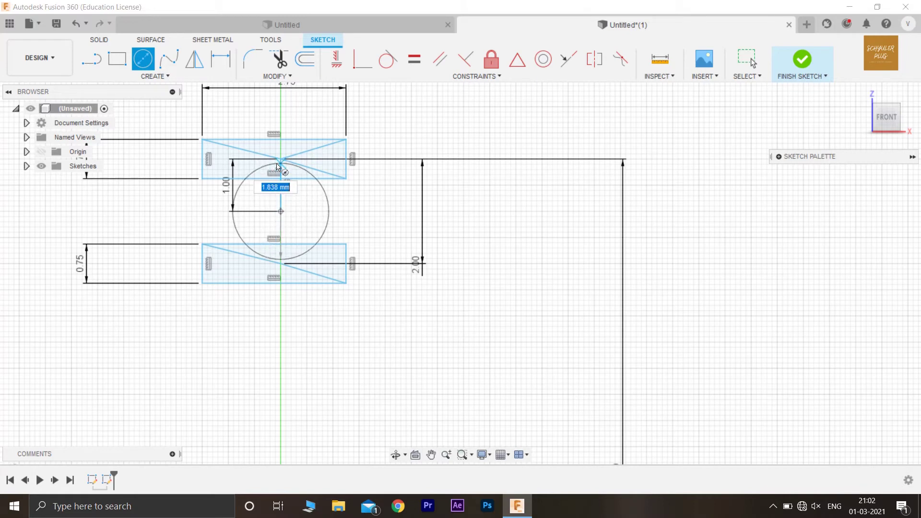
text(1)
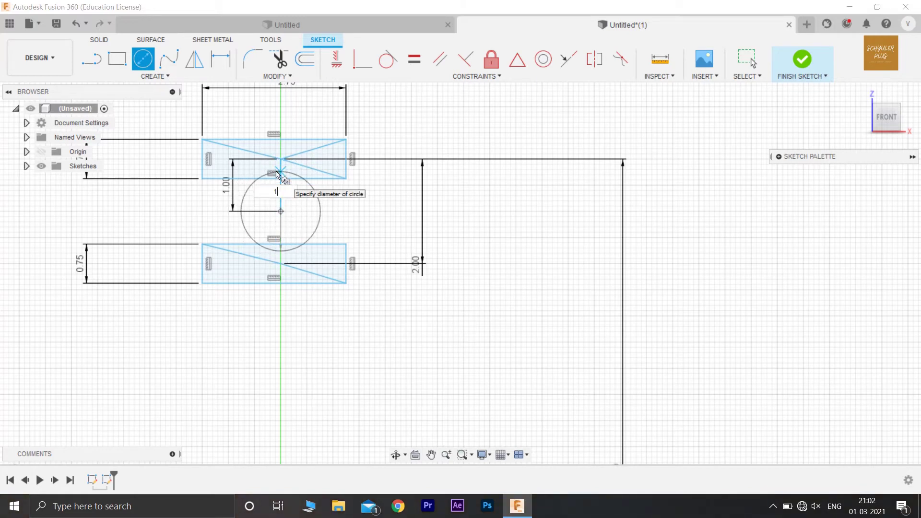
text(.75)
key(Return)
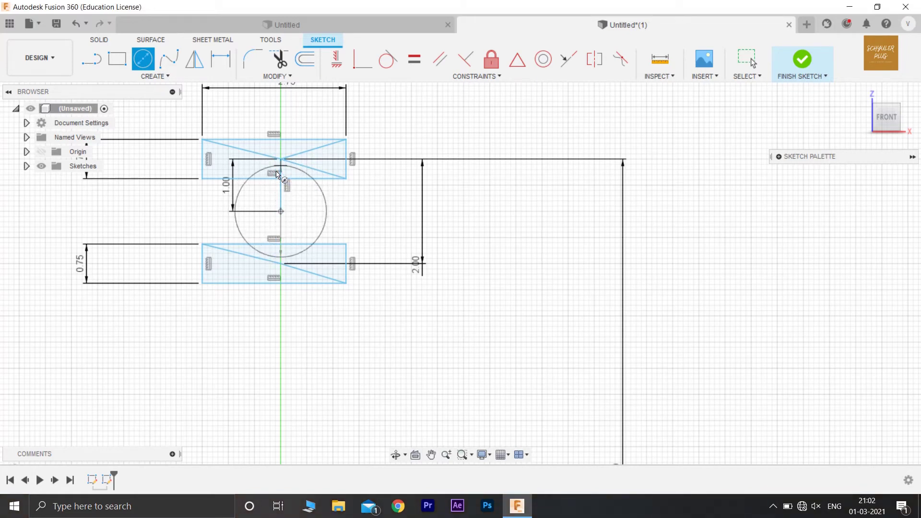
key(Escape)
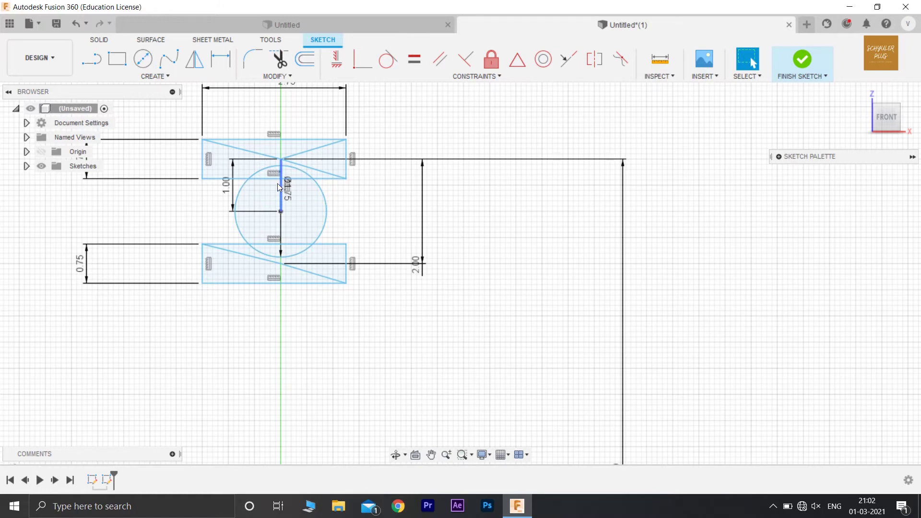
Draw a vertical line from the circle's centre down to the circle's lowest point.
click(90, 59)
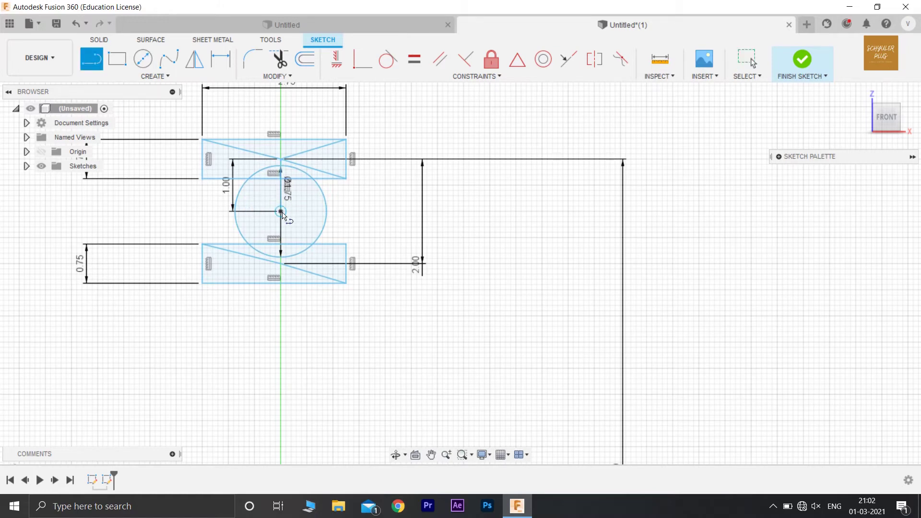
click(281, 211)
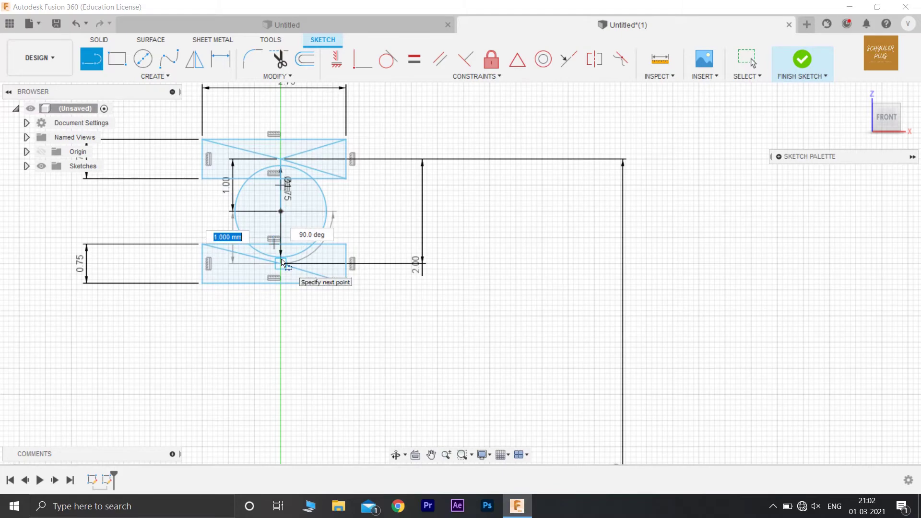
scroll(283, 264, up, 4)
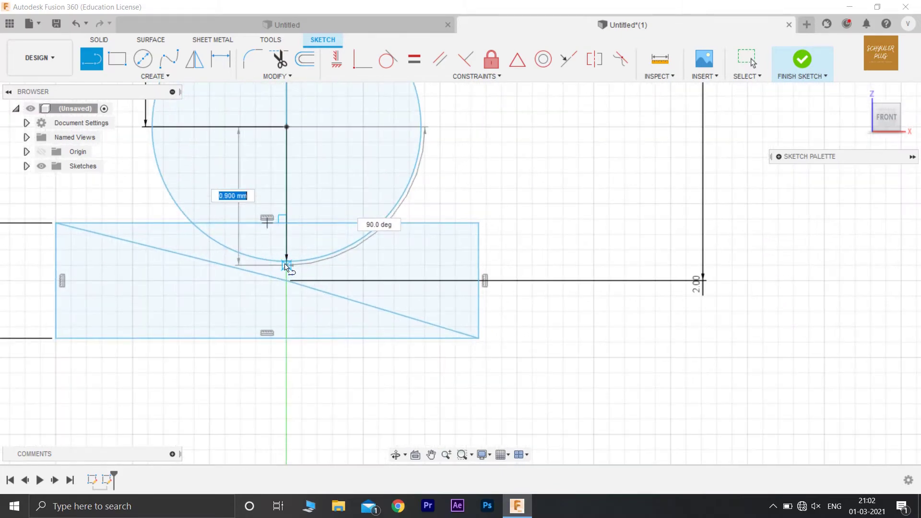
scroll(286, 266, up, 3)
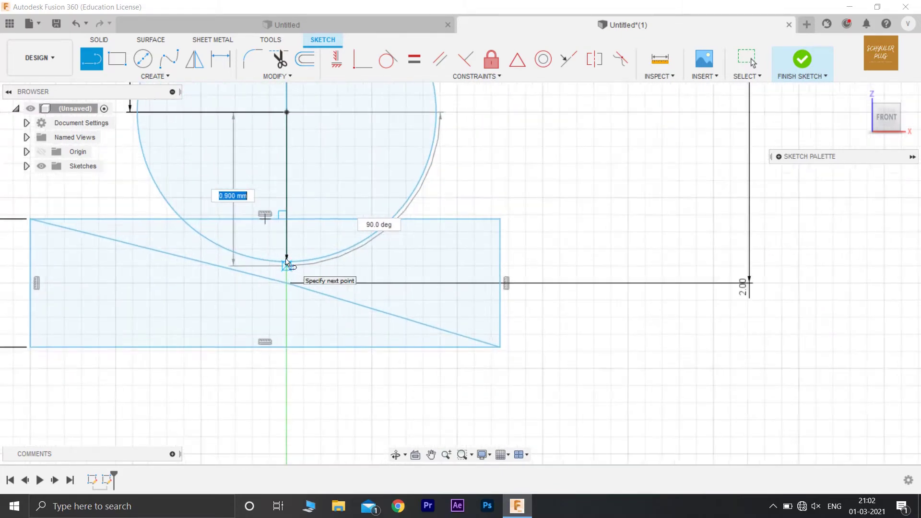
key(Escape)
key(Escape)
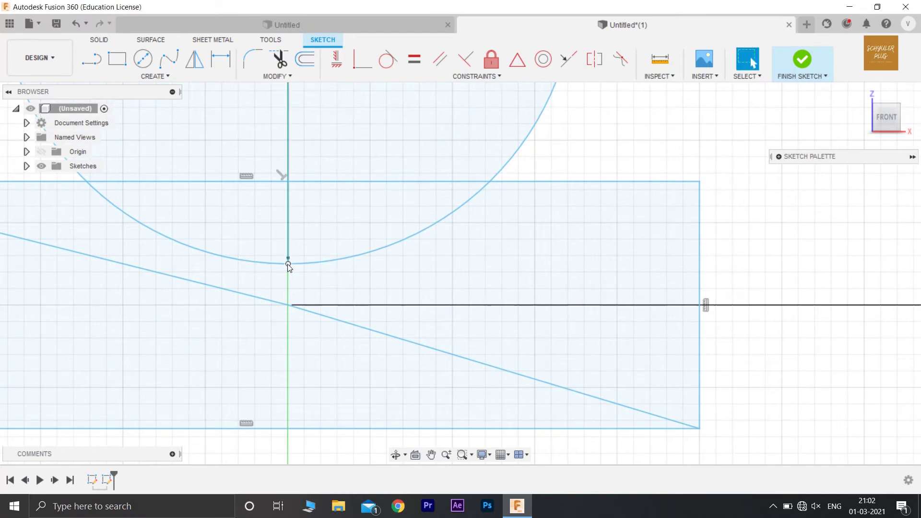
Delete the three diagonal lines inside the upper rectangle.
scroll(290, 262, down, 2)
scroll(291, 258, down, 3)
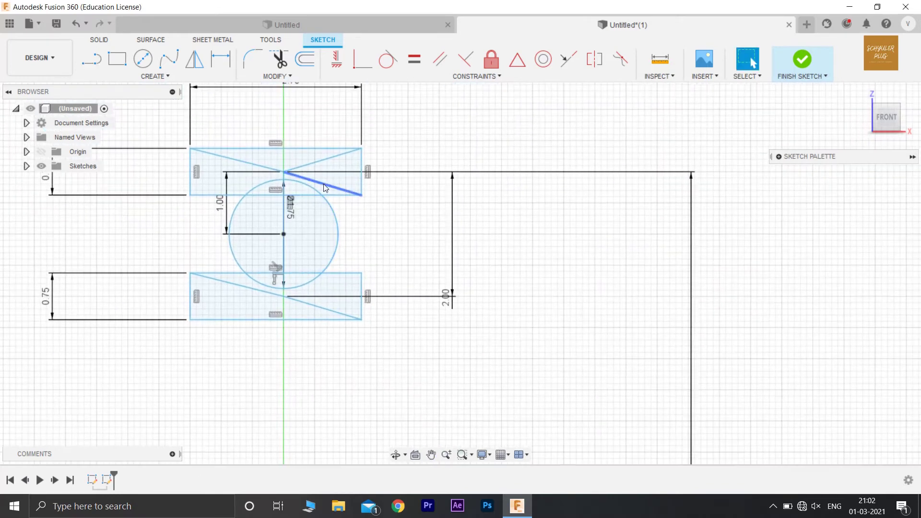
click(322, 181)
key(Escape)
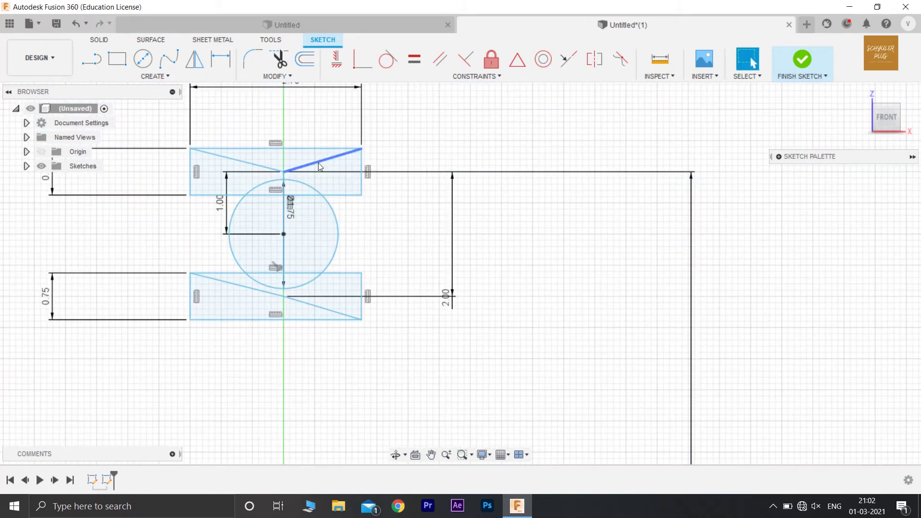
click(318, 163)
key(Delete)
click(252, 163)
key(Delete)
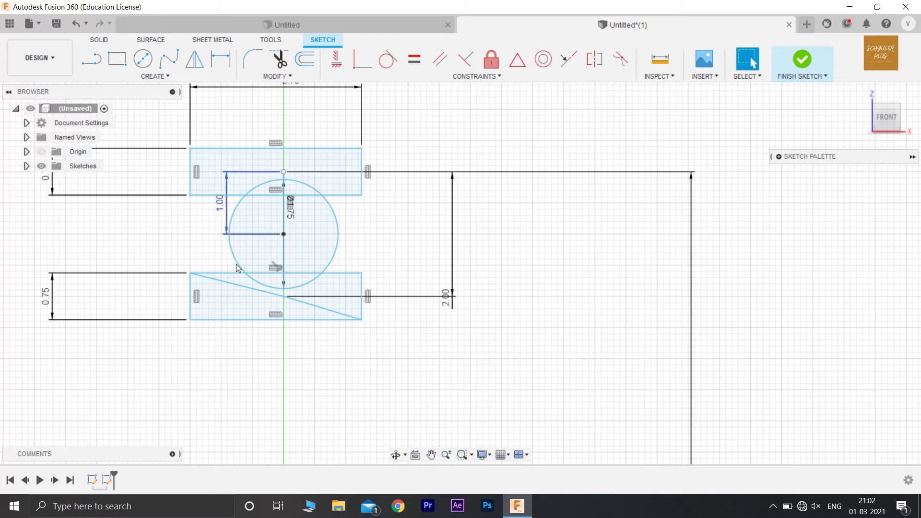
Delete the two diagonal lines inside the lower rectangle.
click(239, 289)
key(Delete)
click(304, 302)
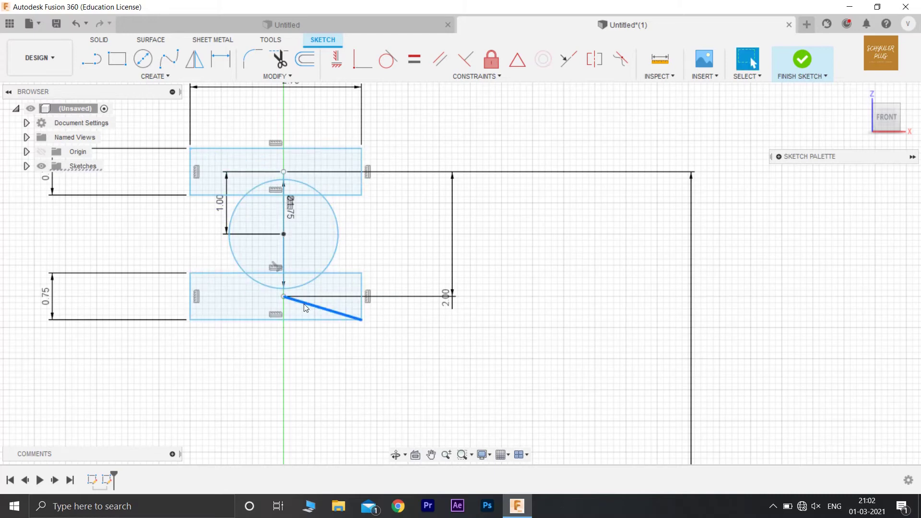
key(Delete)
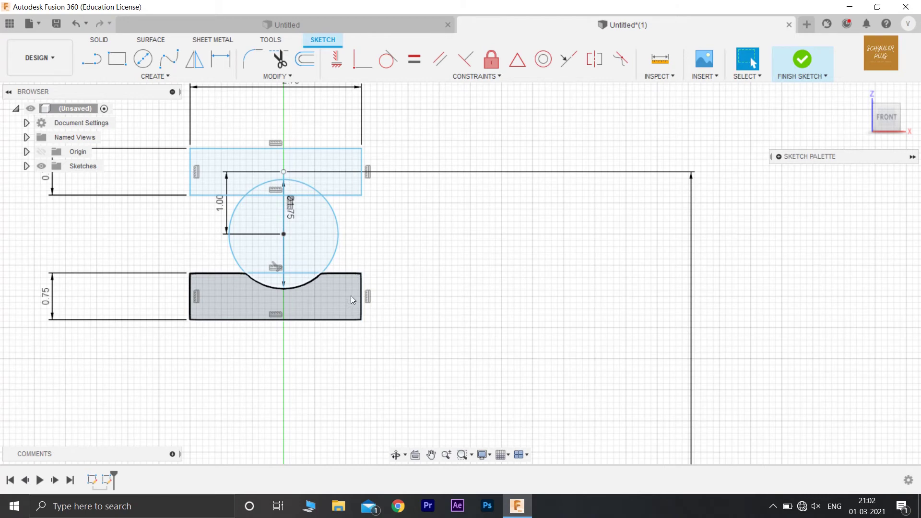
Revolve the two rectangle profiles, without the parts overlapped by the circle, 360 degrees around the X axis as new bodies.
scroll(374, 257, down, 1)
scroll(376, 263, down, 1)
middle_drag(376, 263, 517, 367)
click(108, 43)
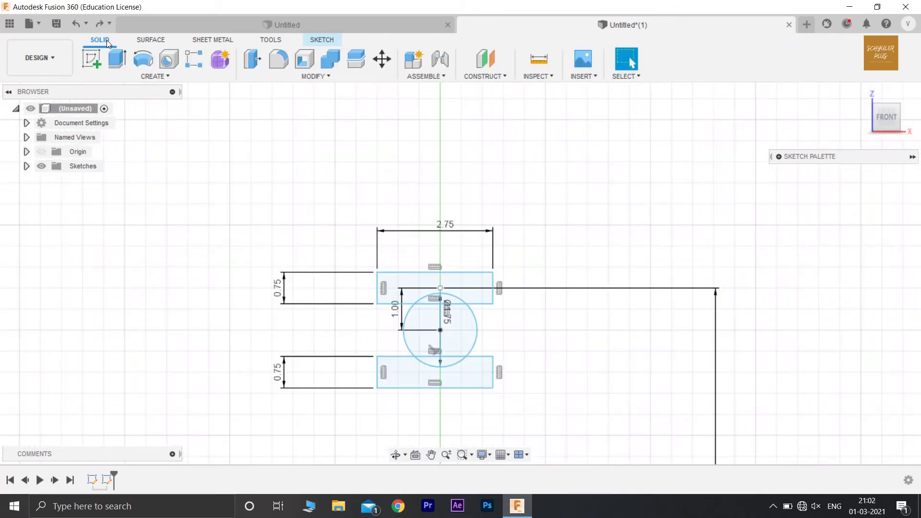
click(139, 60)
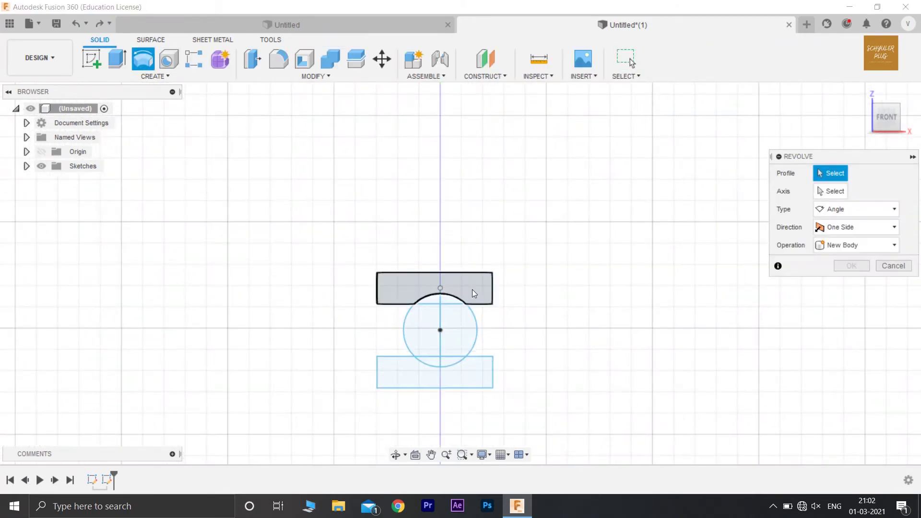
click(472, 289)
click(476, 373)
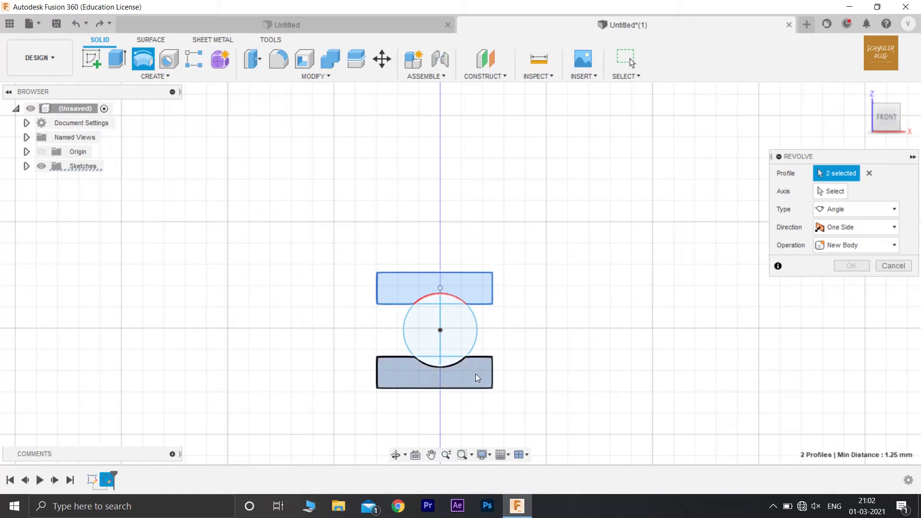
click(832, 191)
scroll(544, 422, down, 3)
mouse_move(543, 415)
middle_down()
mouse_move(462, 278)
mouse_move(456, 286)
middle_up()
scroll(432, 316, up, 2)
click(401, 352)
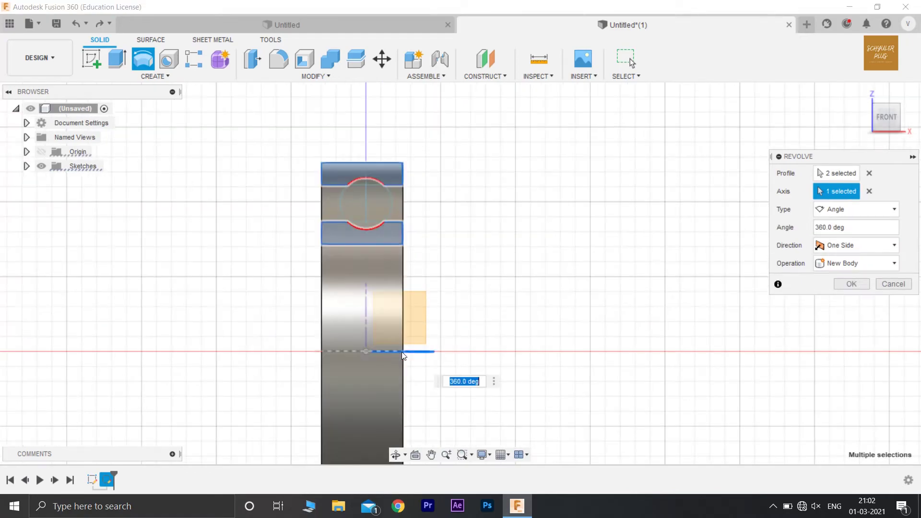
drag(881, 114, 858, 127)
click(878, 120)
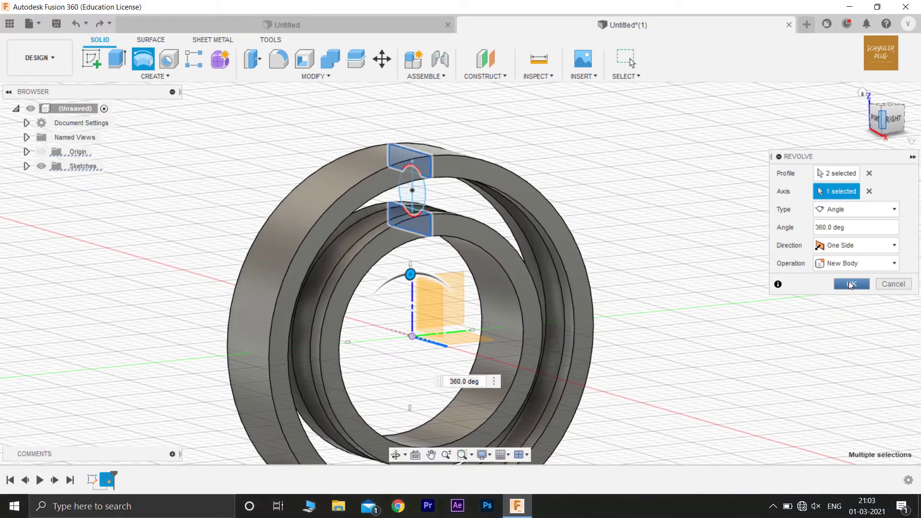
click(824, 172)
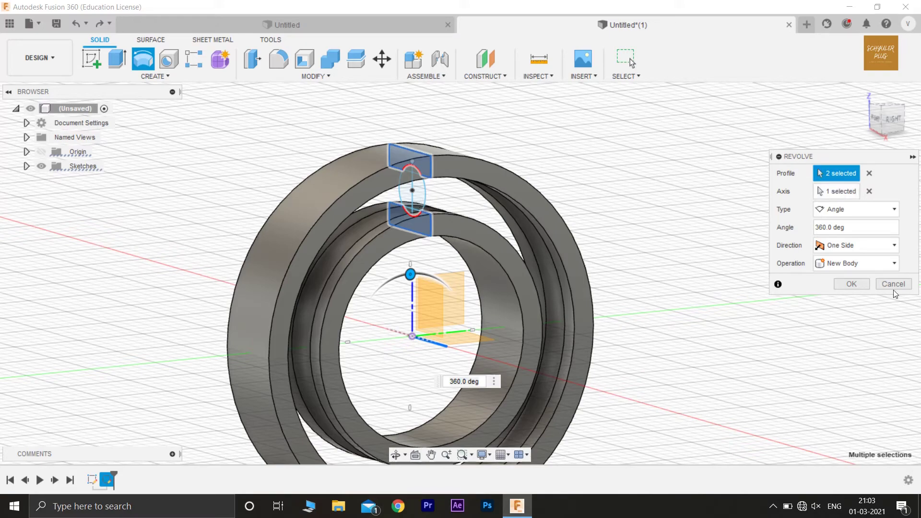
click(850, 283)
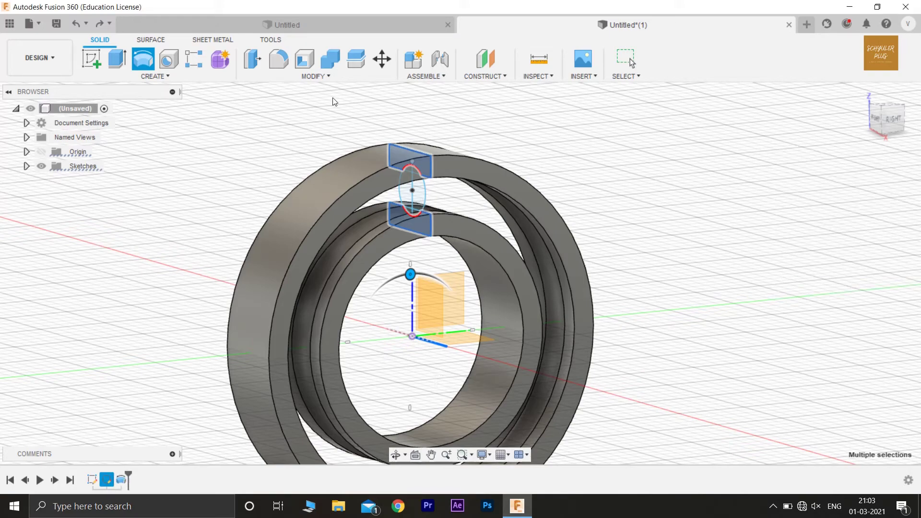
Hide Sketch1 and show Sketch2, which holds the ball circle and ring profiles.
click(160, 76)
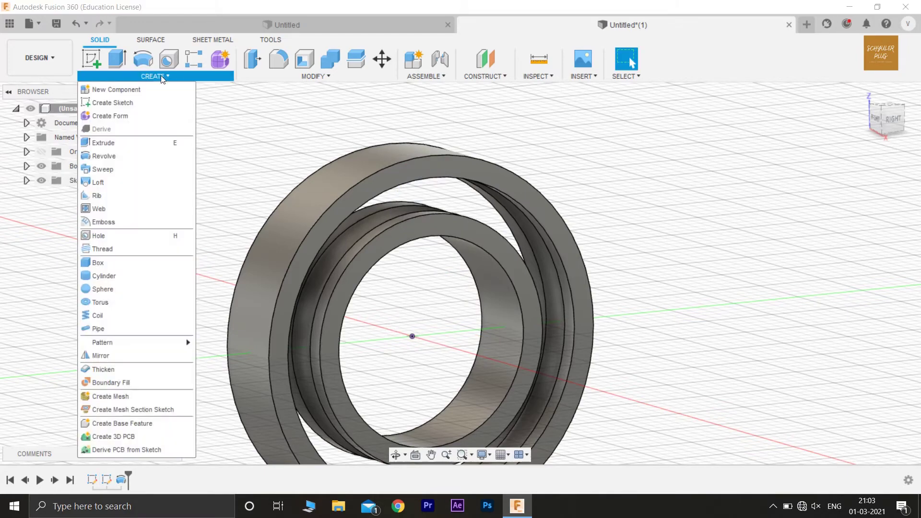
click(422, 202)
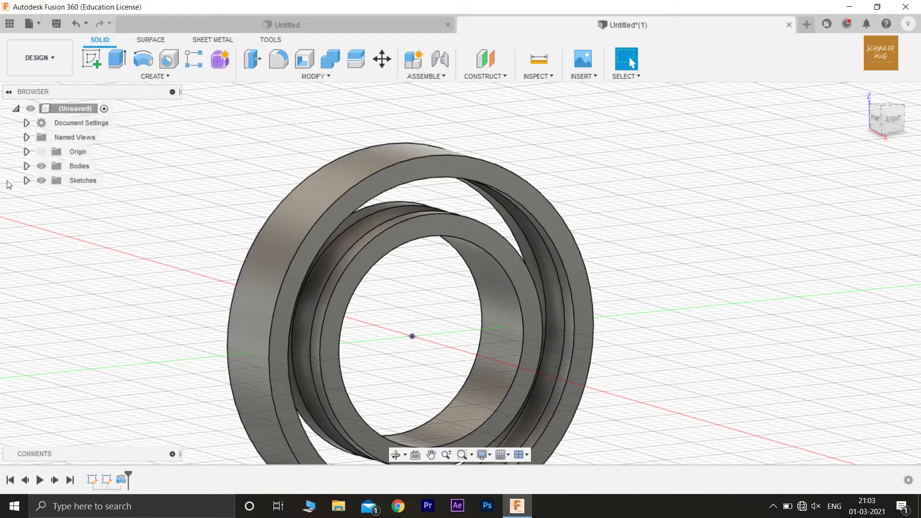
click(27, 180)
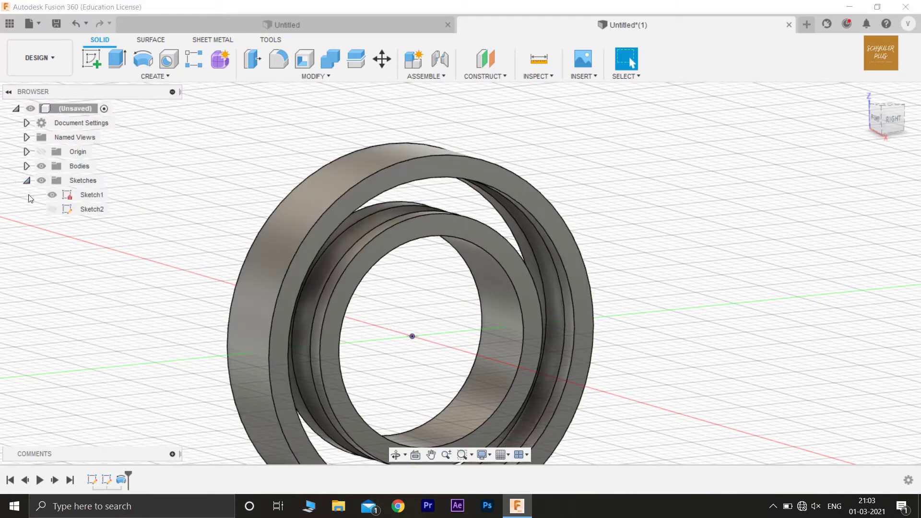
click(53, 198)
click(52, 209)
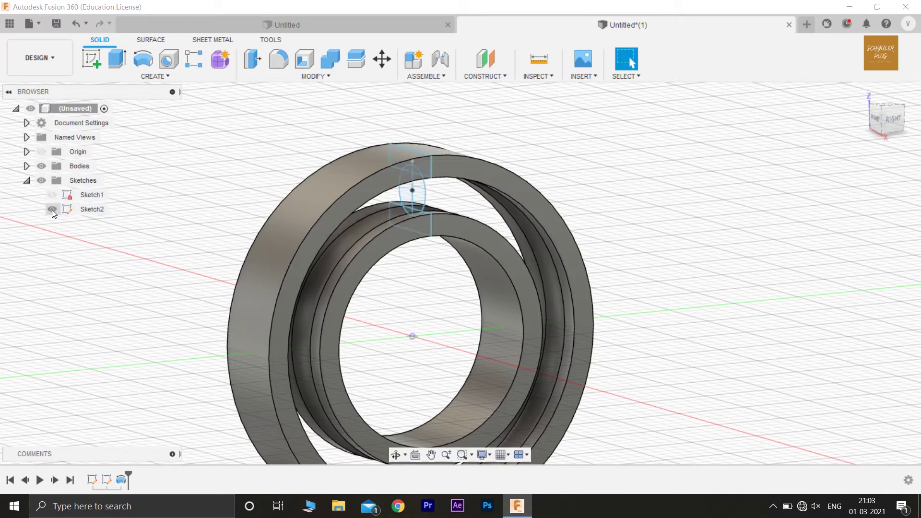
Revolve all three regions of the ball circle's right half 360 degrees around the Z axis as a new body.
click(154, 76)
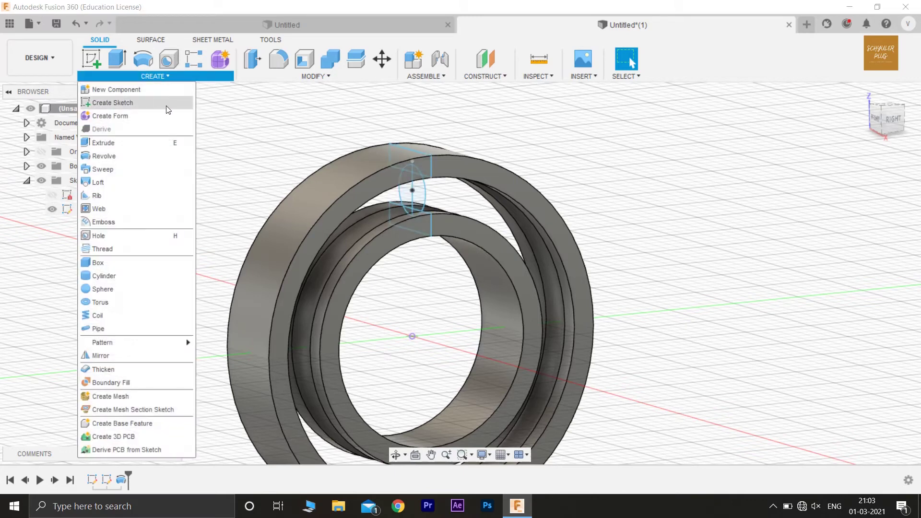
click(142, 61)
click(421, 195)
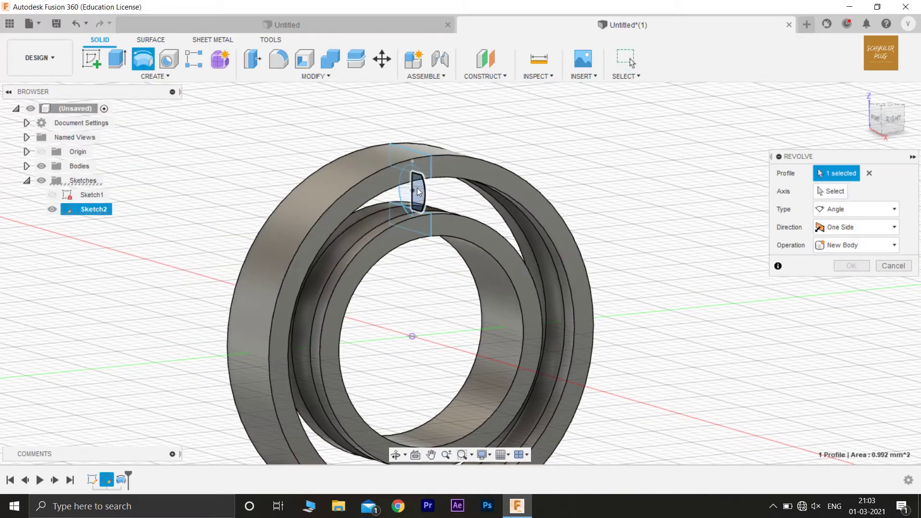
scroll(415, 178, up, 5)
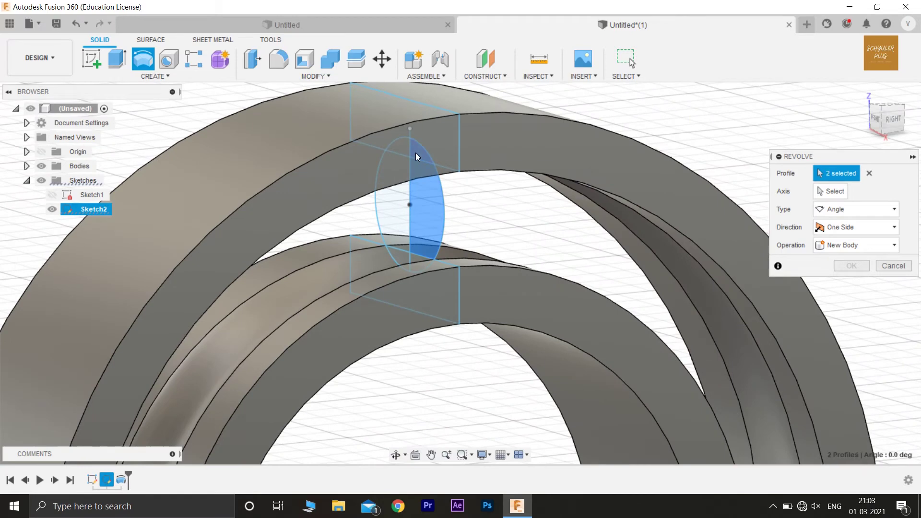
click(415, 153)
click(418, 261)
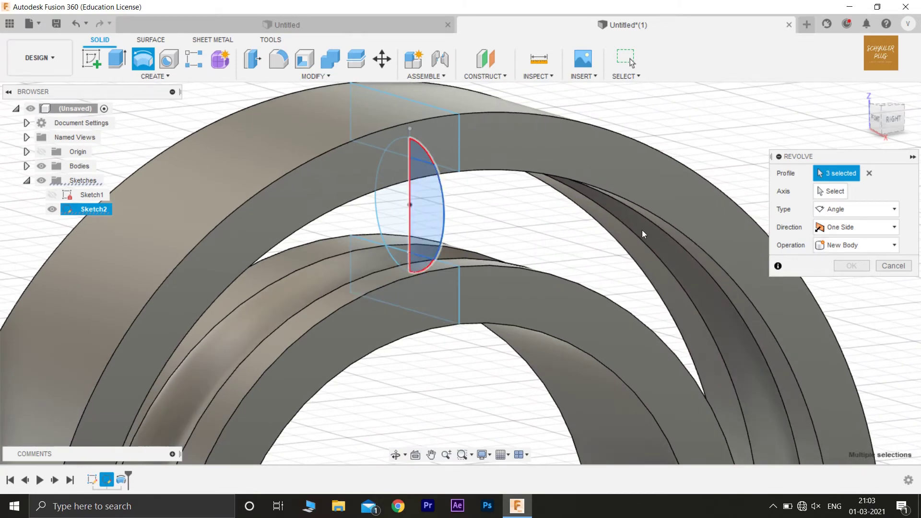
scroll(643, 235, down, 3)
click(821, 191)
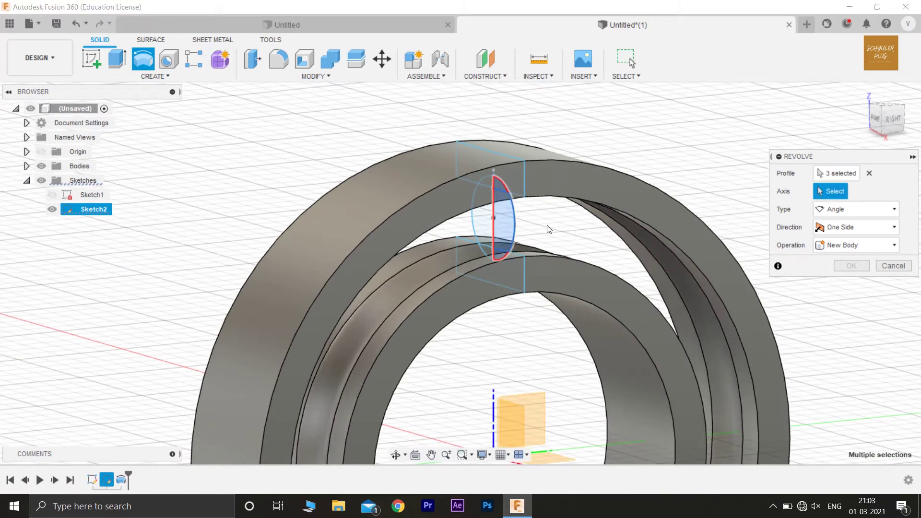
click(492, 417)
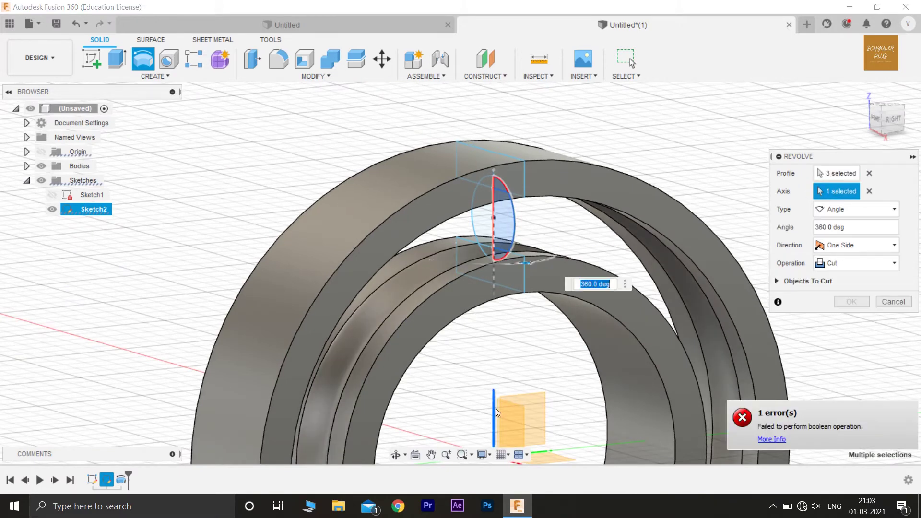
click(860, 264)
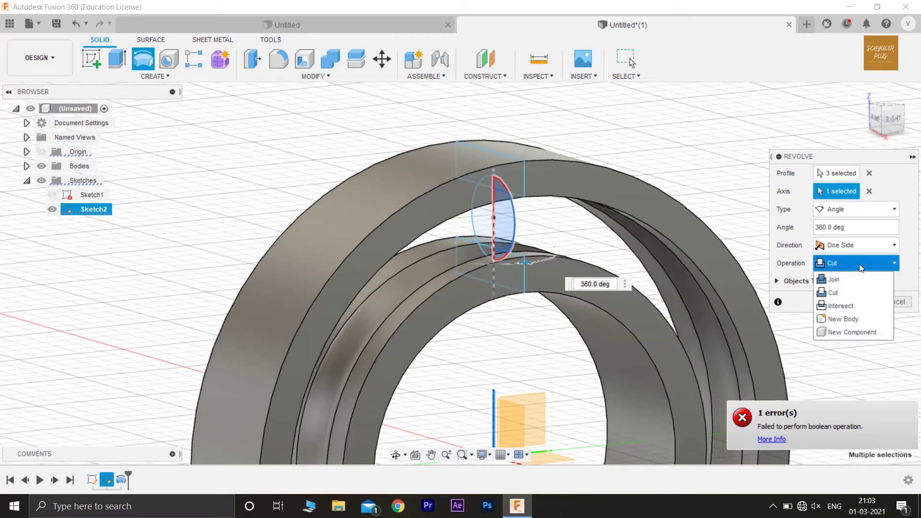
click(841, 319)
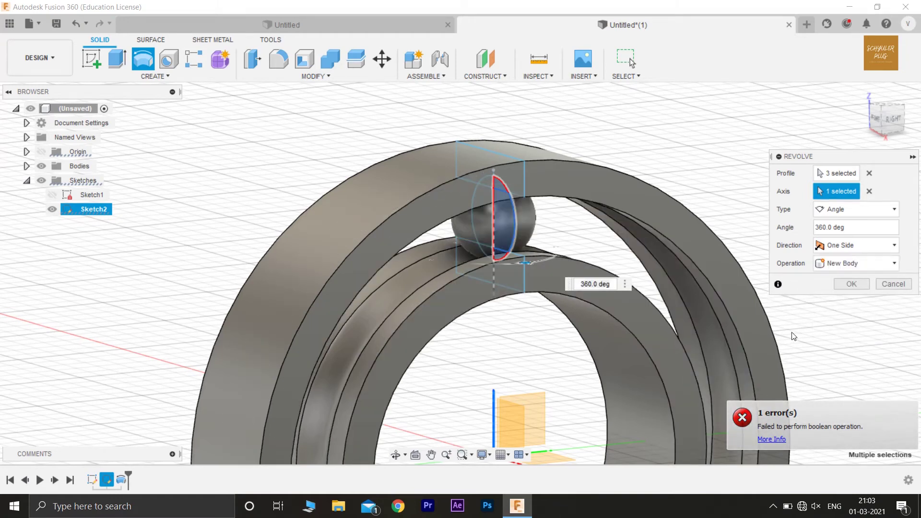
click(850, 284)
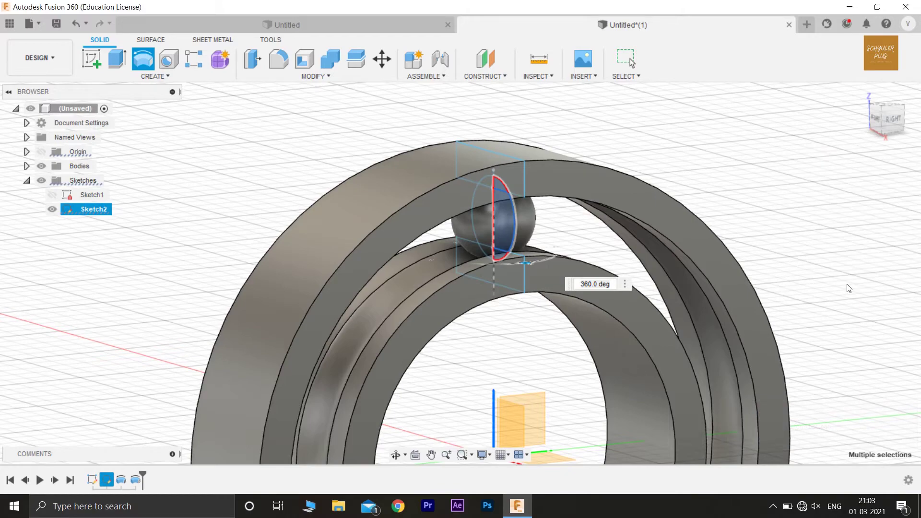
Hide Sketch2 so that only the rings and the ball are displayed.
scroll(769, 269, down, 2)
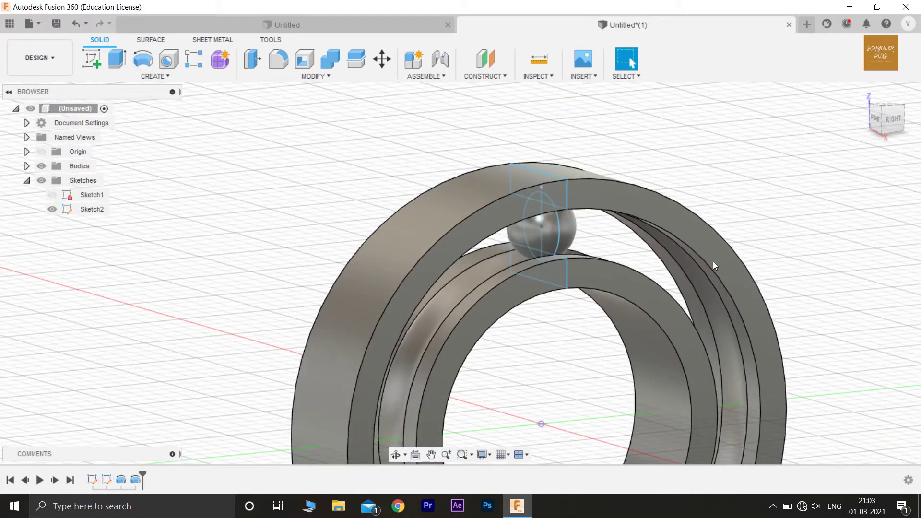
click(52, 209)
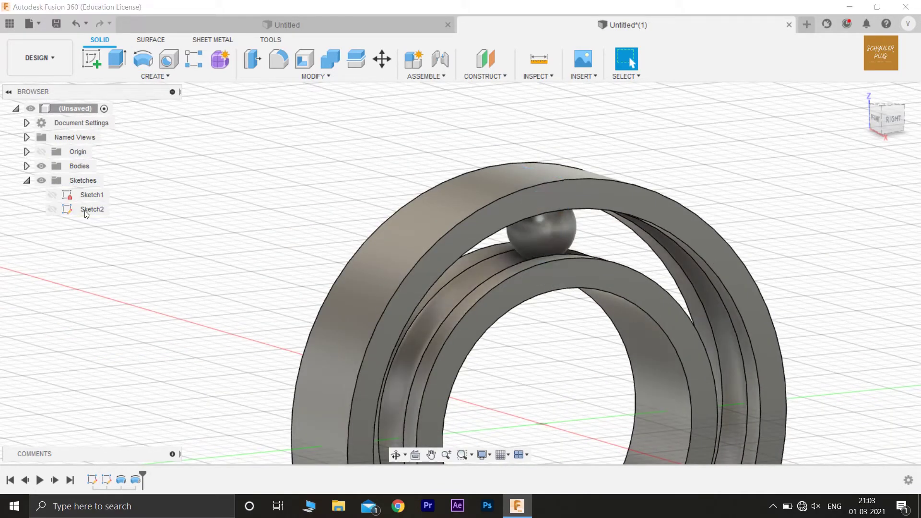
click(892, 118)
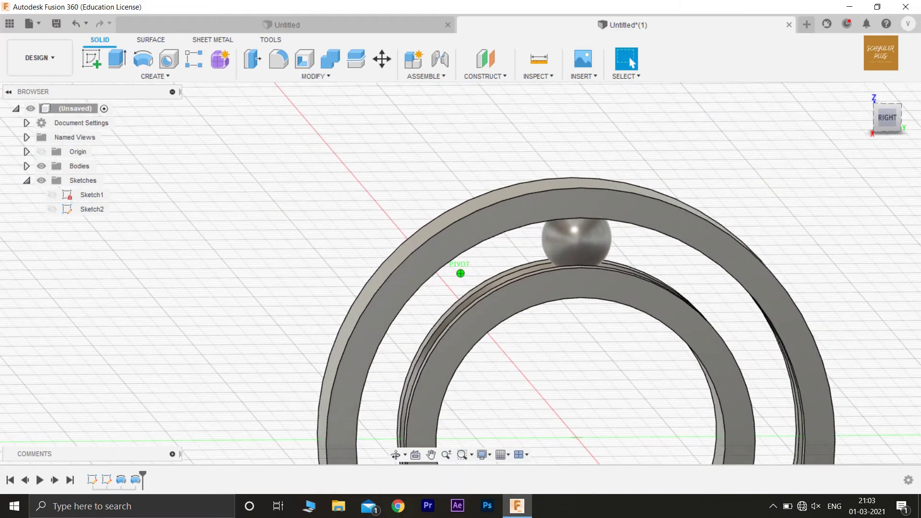
shift+middle_drag(460, 273, 600, 216)
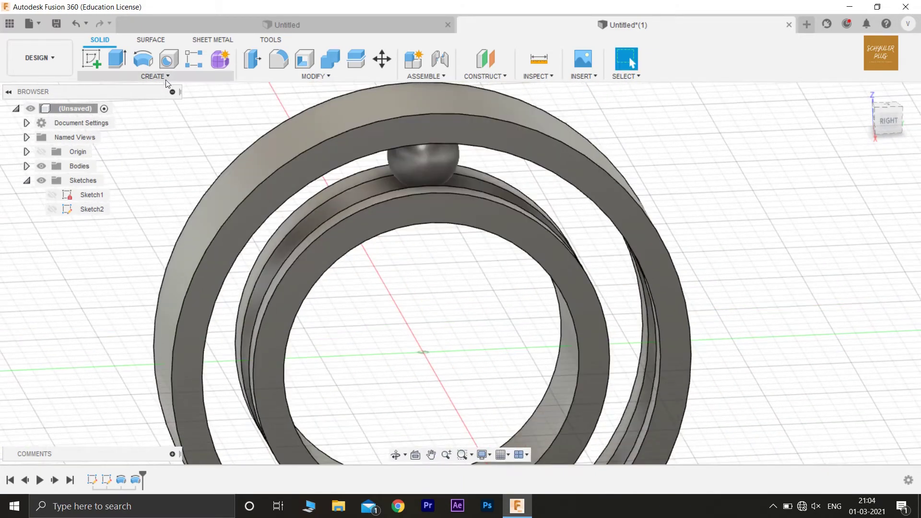
click(166, 80)
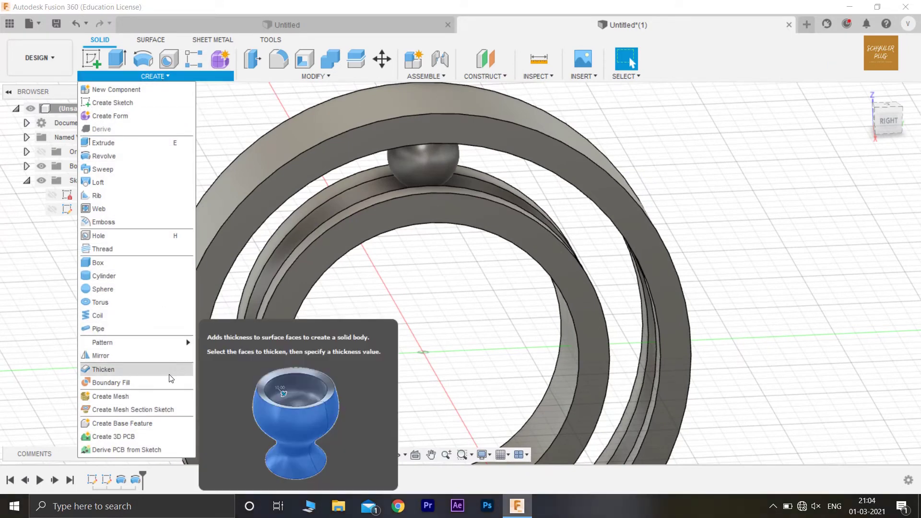
mouse_move(165, 342)
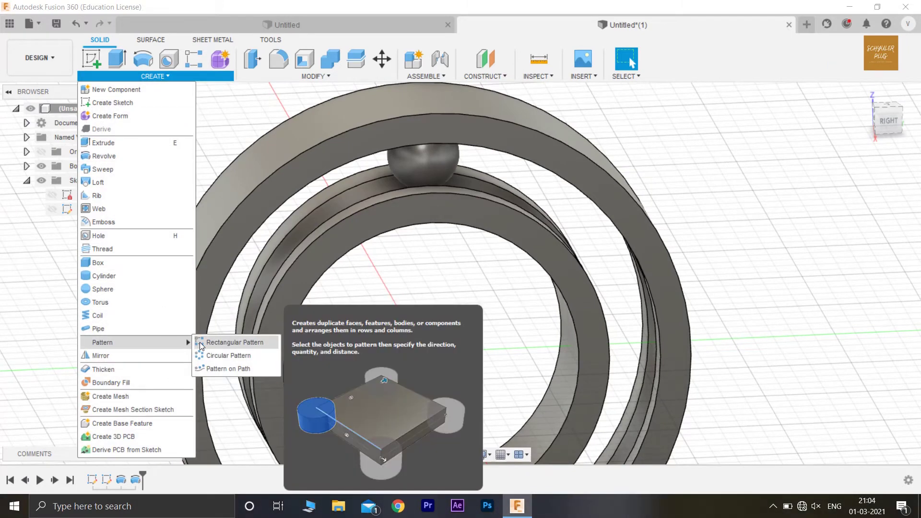
click(199, 341)
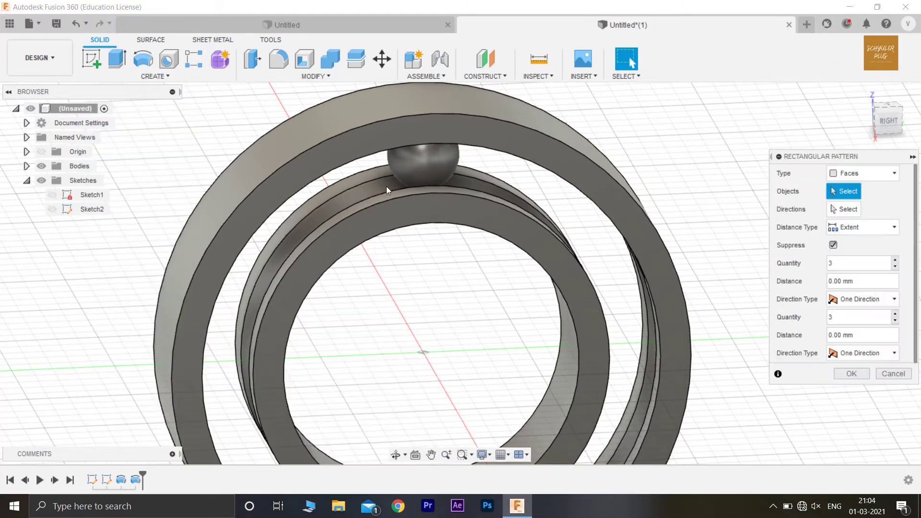
click(425, 168)
click(867, 175)
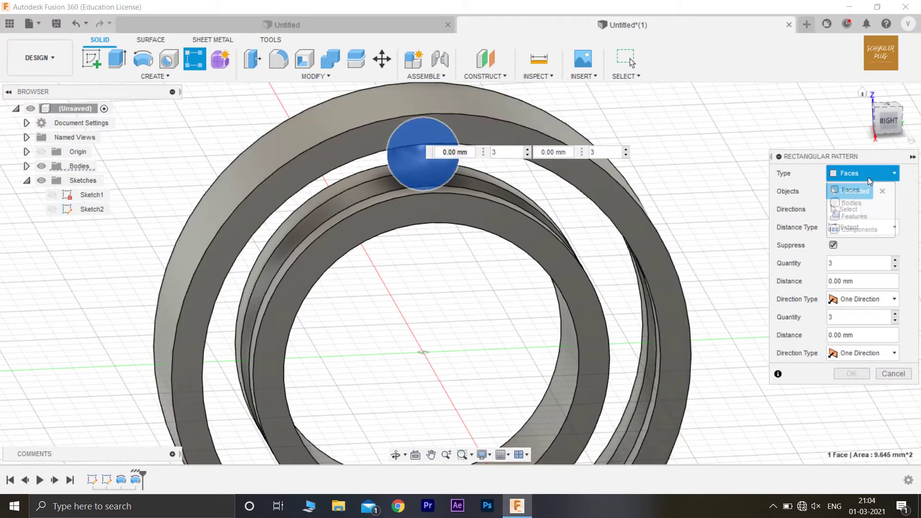
click(857, 206)
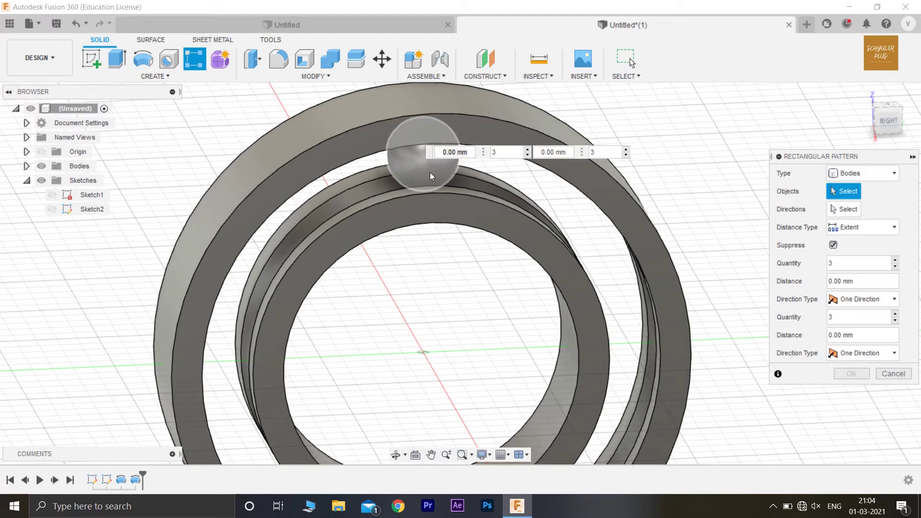
click(429, 172)
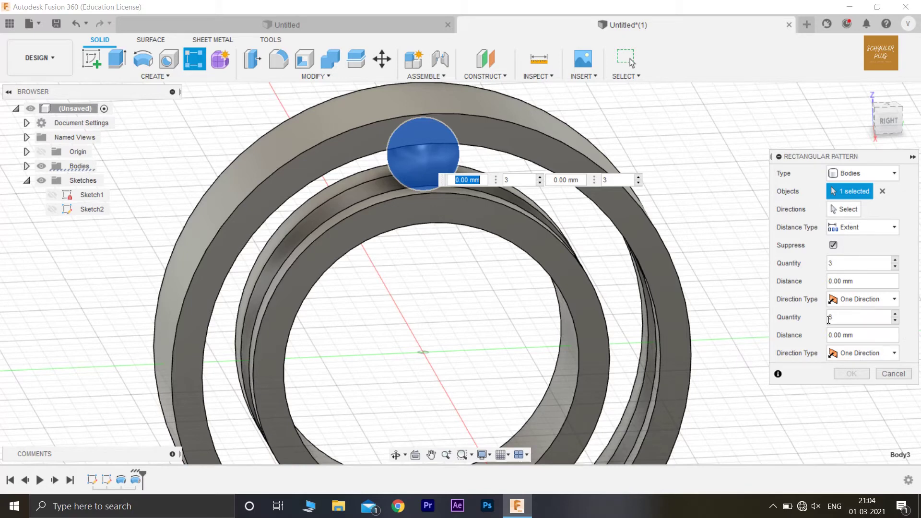
click(779, 157)
key(Escape)
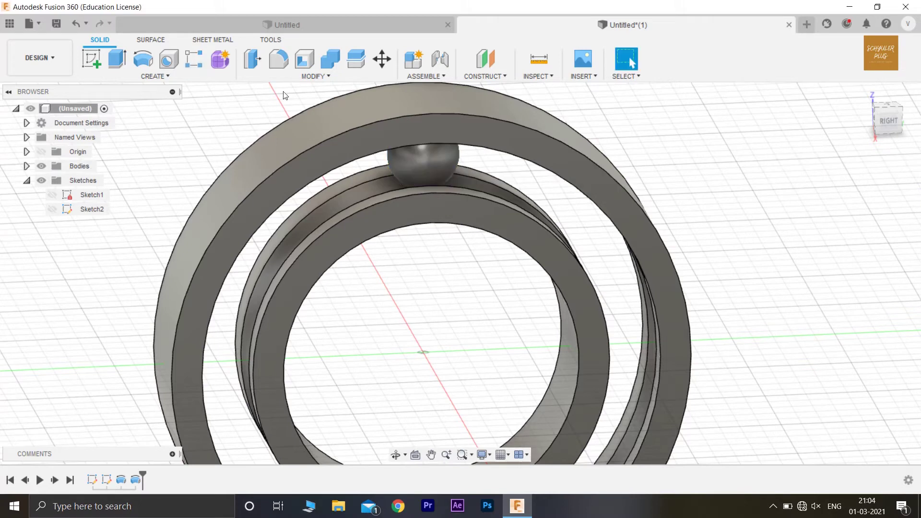
Set up a full circular pattern of the ball body around the X axis.
click(205, 77)
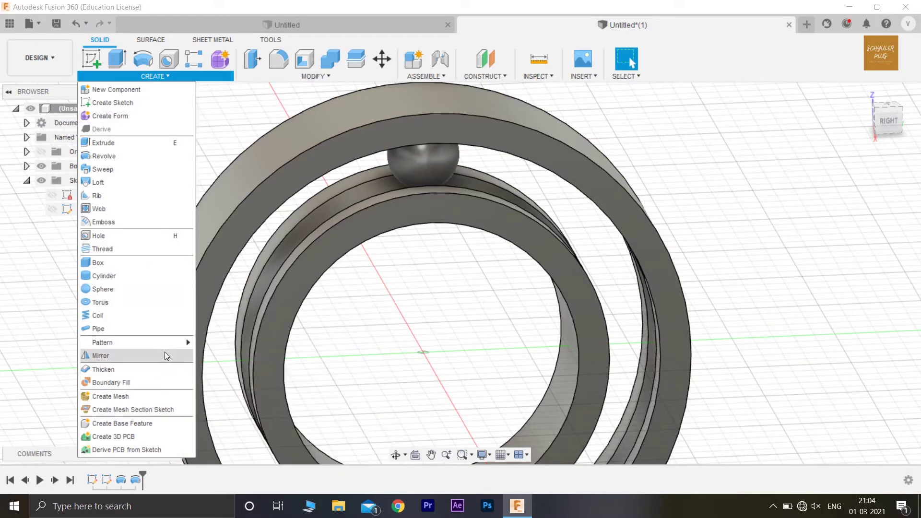
mouse_move(182, 349)
click(211, 355)
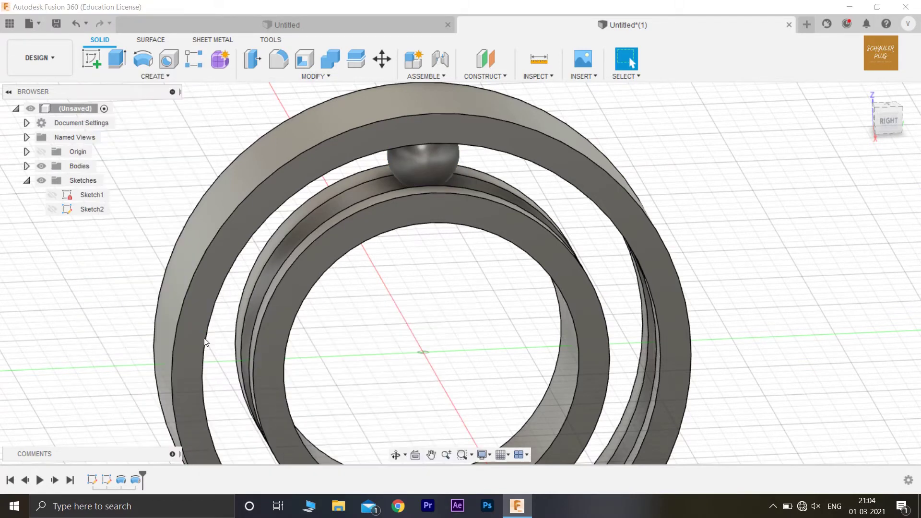
click(782, 160)
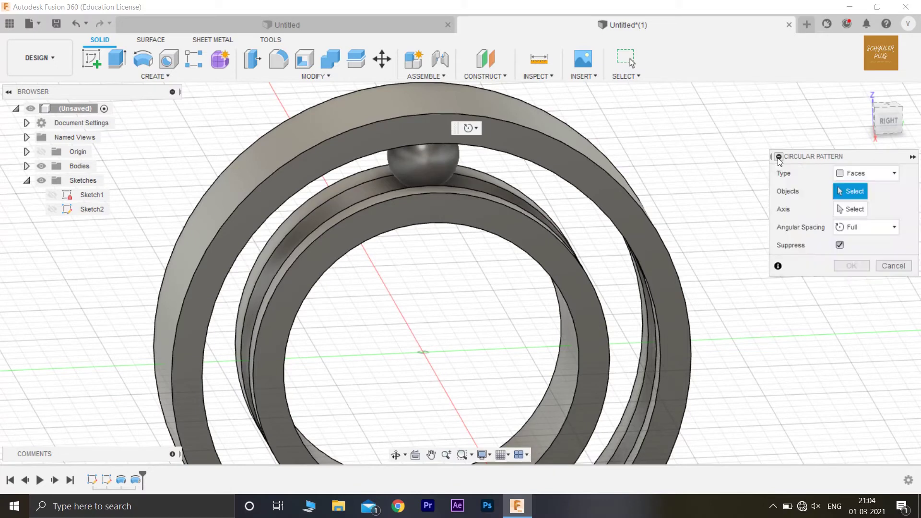
click(882, 174)
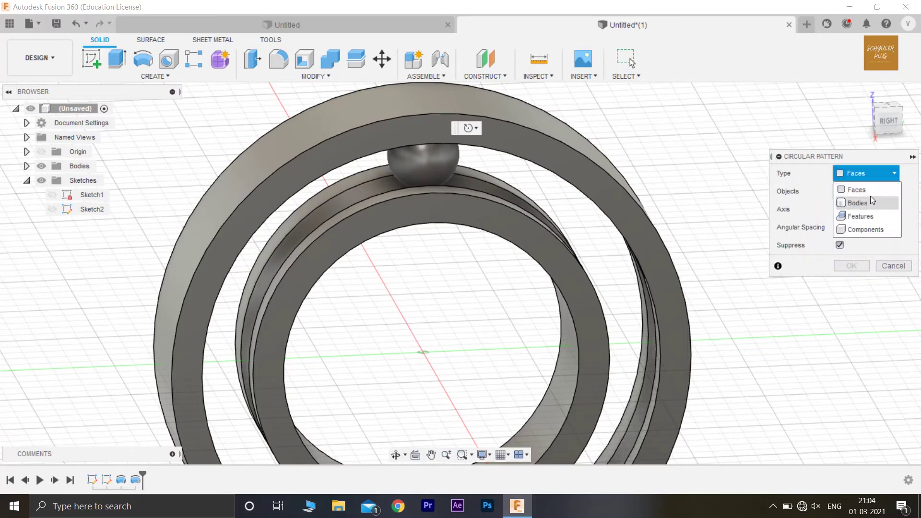
click(869, 203)
click(447, 167)
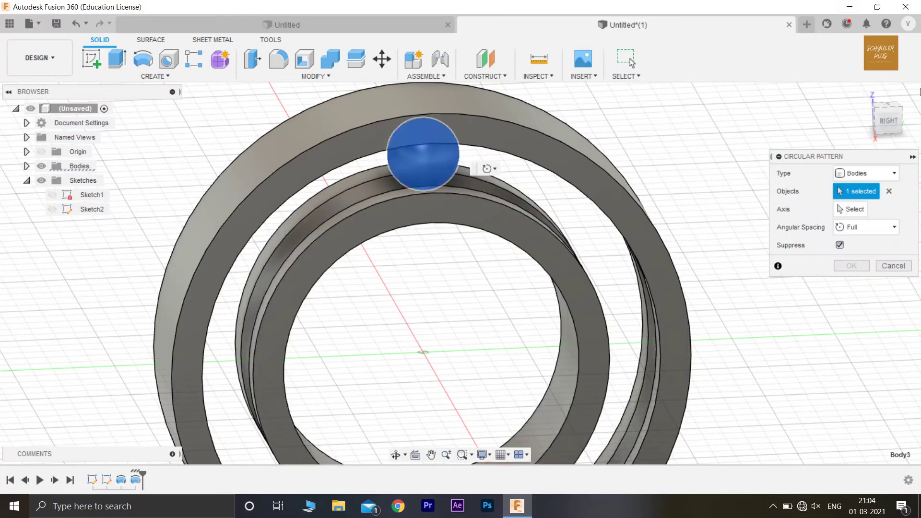
click(851, 209)
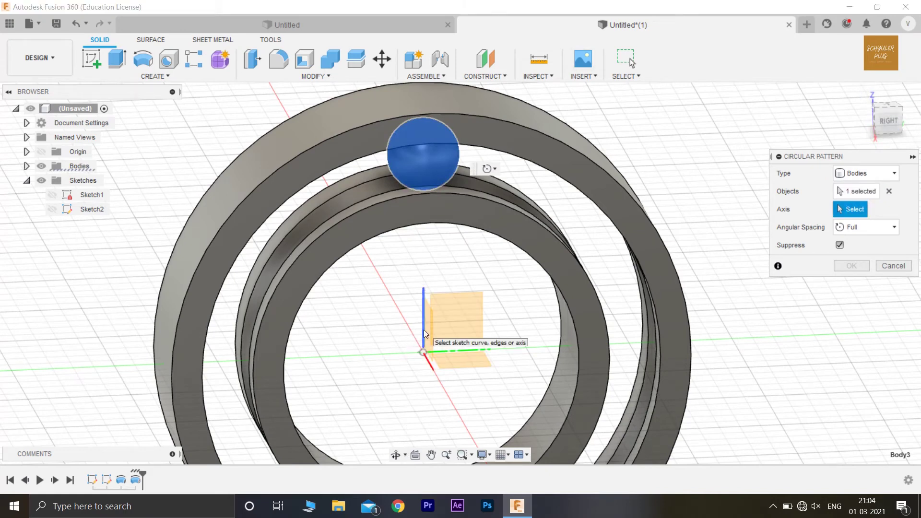
click(430, 367)
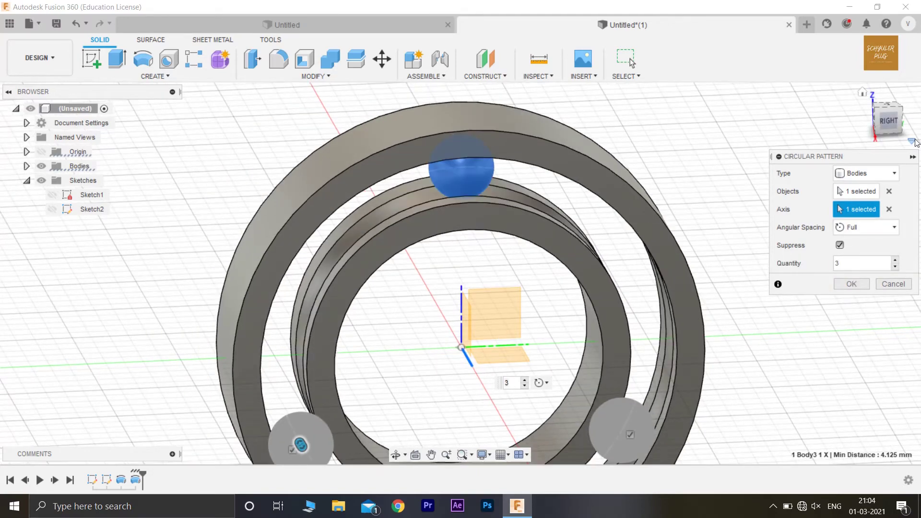
Set the circular pattern's quantity to 16 balls.
shift+middle_drag(854, 120, 750, 130)
mouse_move(691, 345)
shift+middle_down()
mouse_move(684, 275)
mouse_move(599, 240)
shift+middle_up()
scroll(686, 321, down, 3)
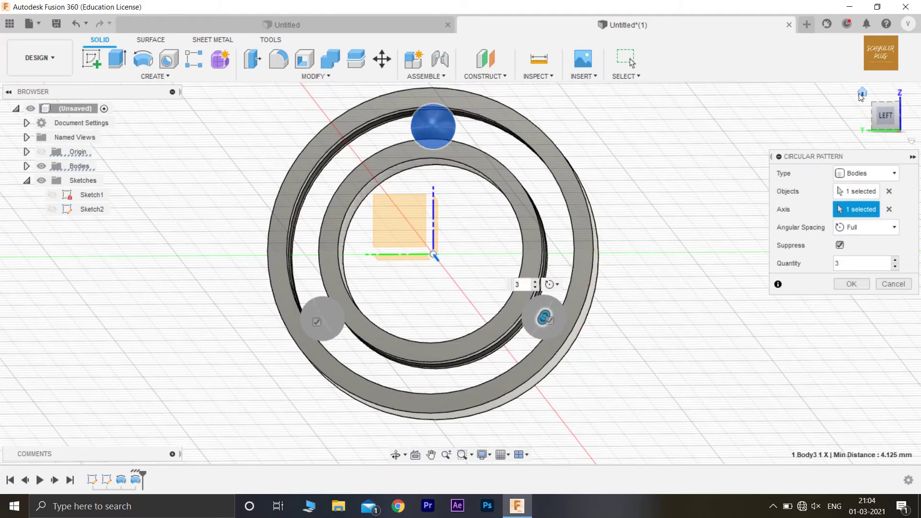
click(874, 105)
mouse_move(873, 106)
shift+middle_down()
mouse_move(891, 125)
mouse_move(862, 133)
shift+middle_up()
click(842, 265)
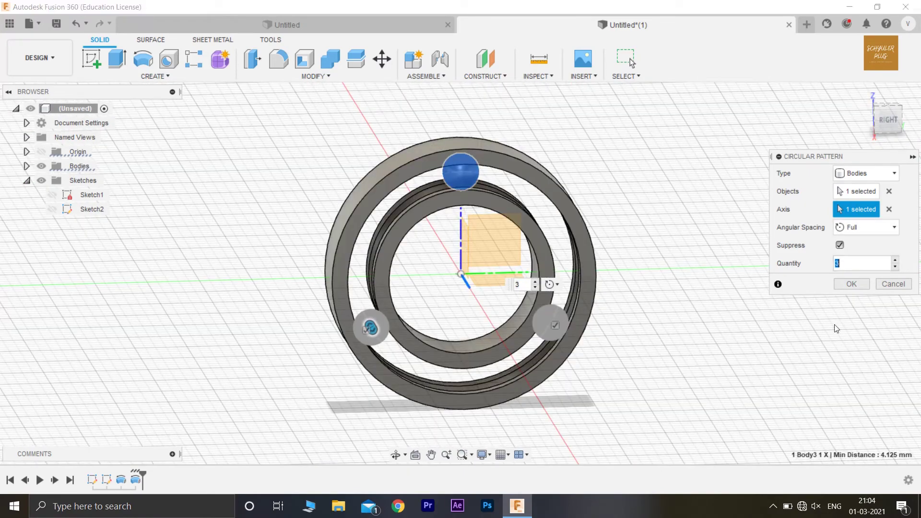
key(BackSpace)
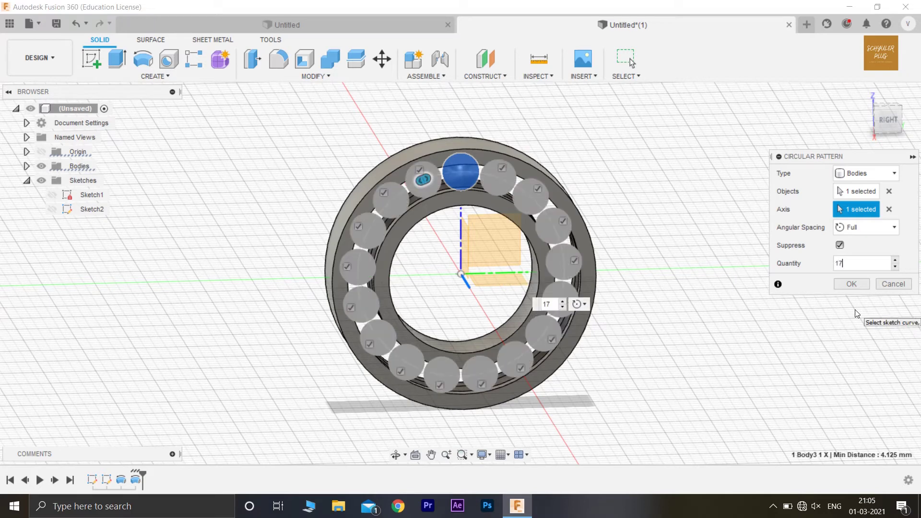
text(16)
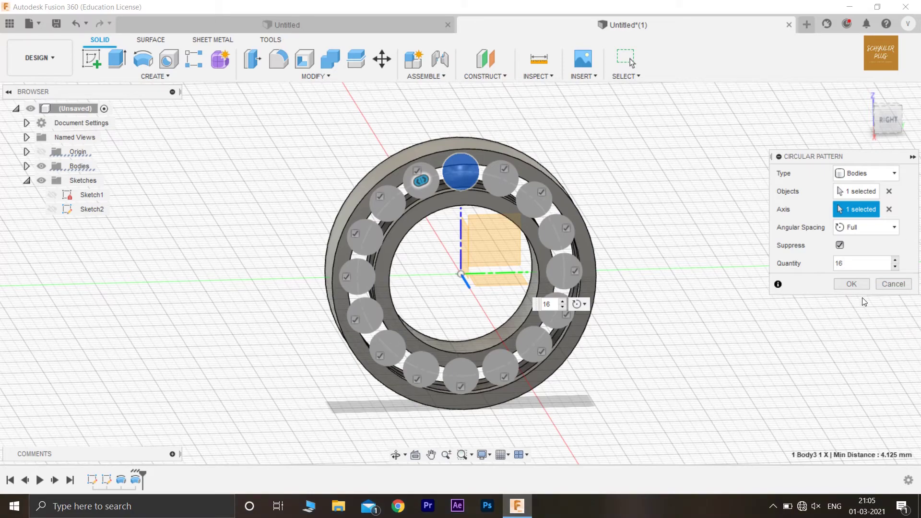
Complete the full circular pattern of 16 balls around the X axis.
click(850, 284)
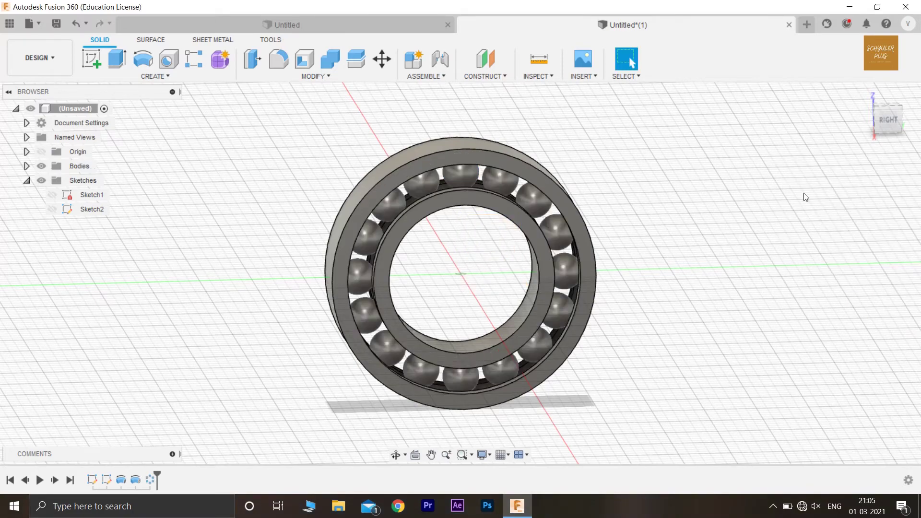
drag(871, 132, 705, 151)
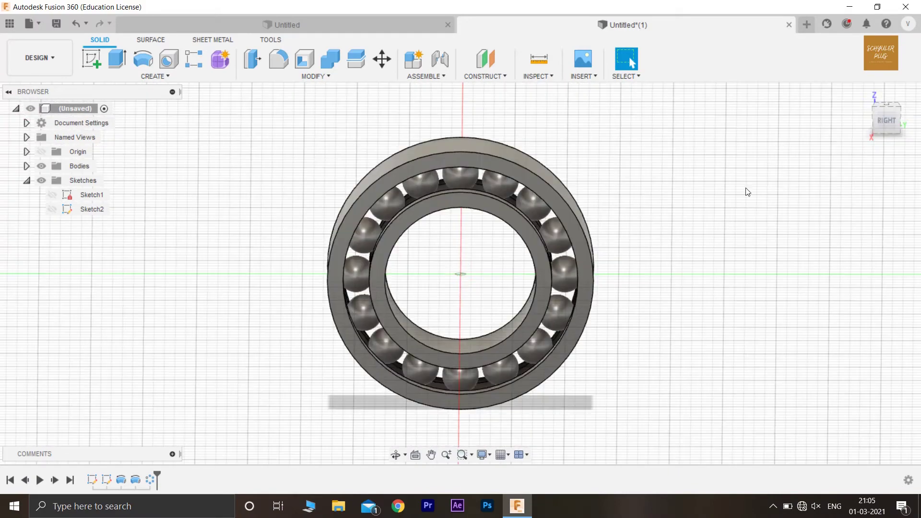
drag(882, 120, 839, 130)
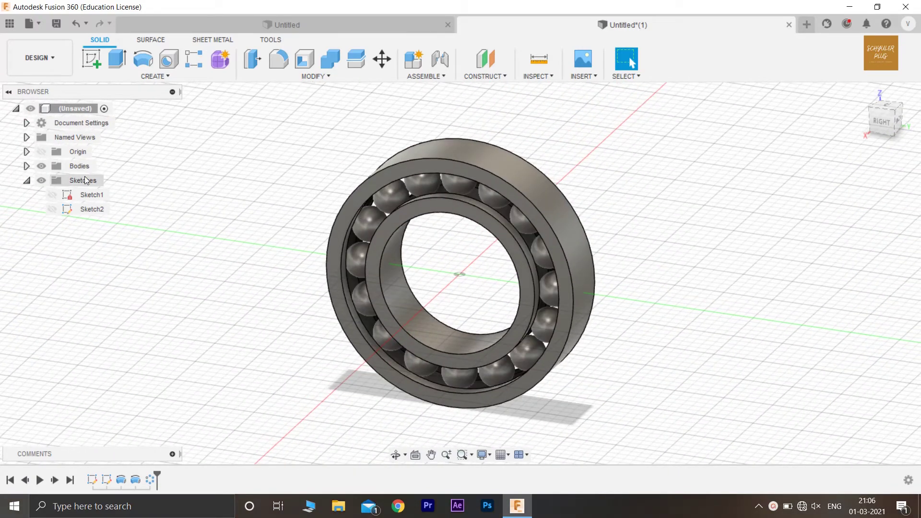
click(92, 59)
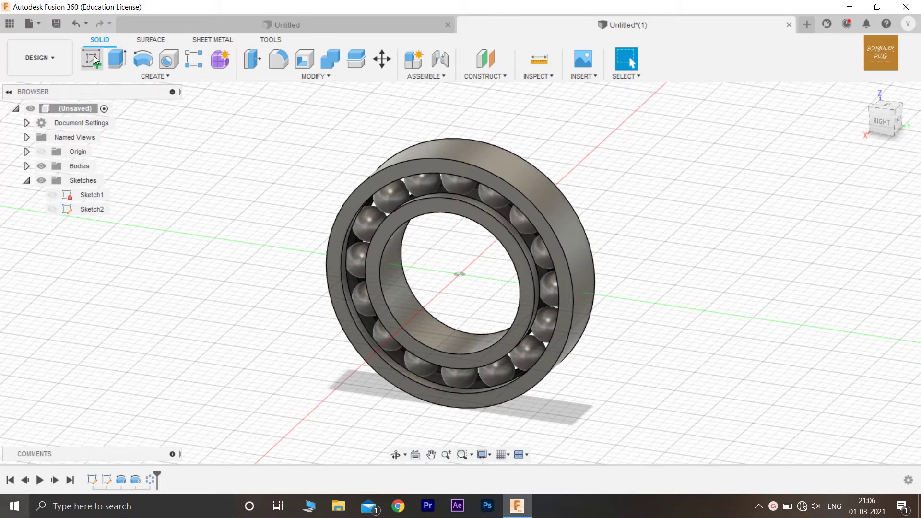
drag(891, 114, 900, 123)
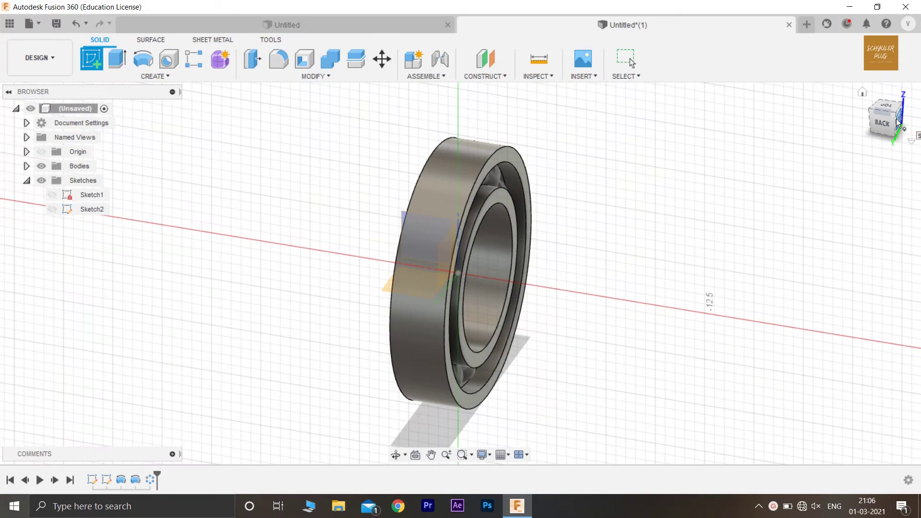
click(898, 124)
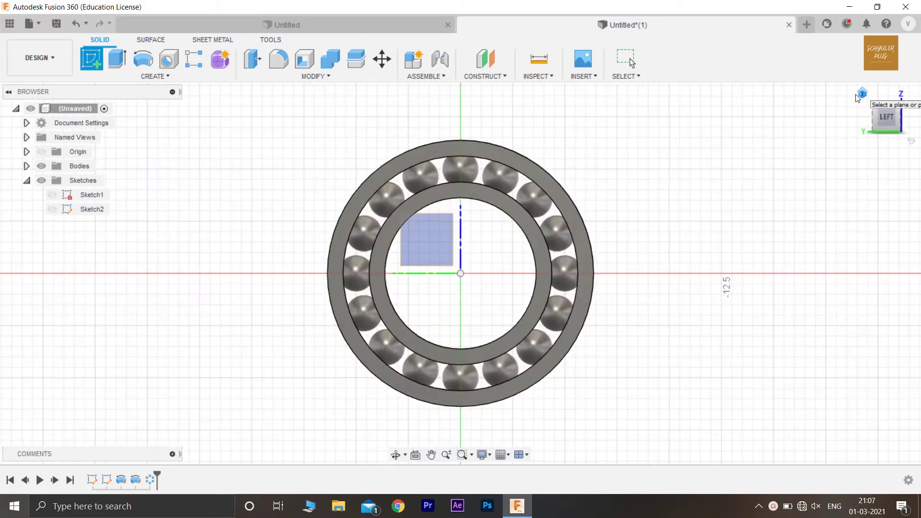
click(890, 129)
click(882, 127)
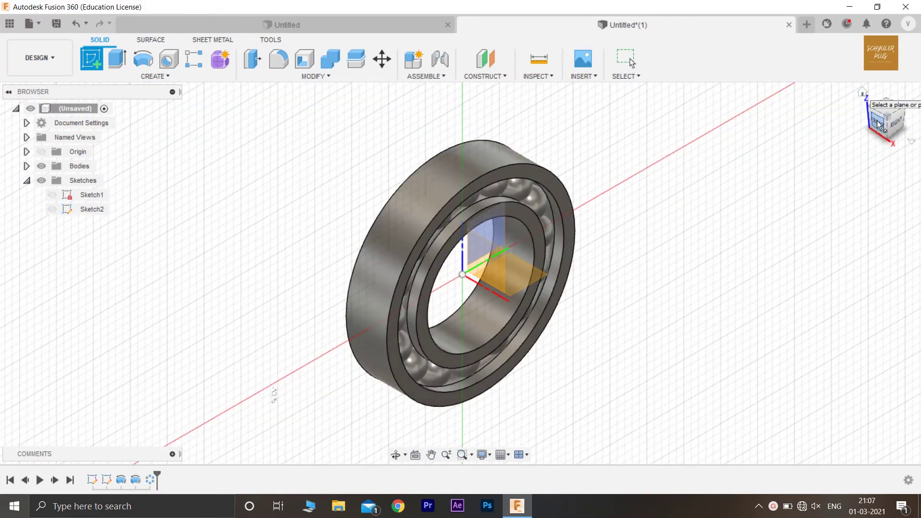
drag(882, 122, 876, 126)
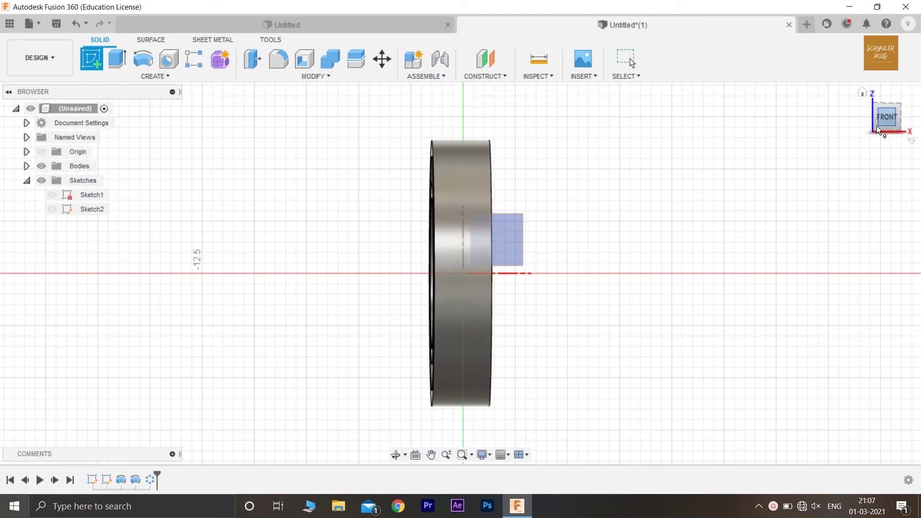
click(875, 116)
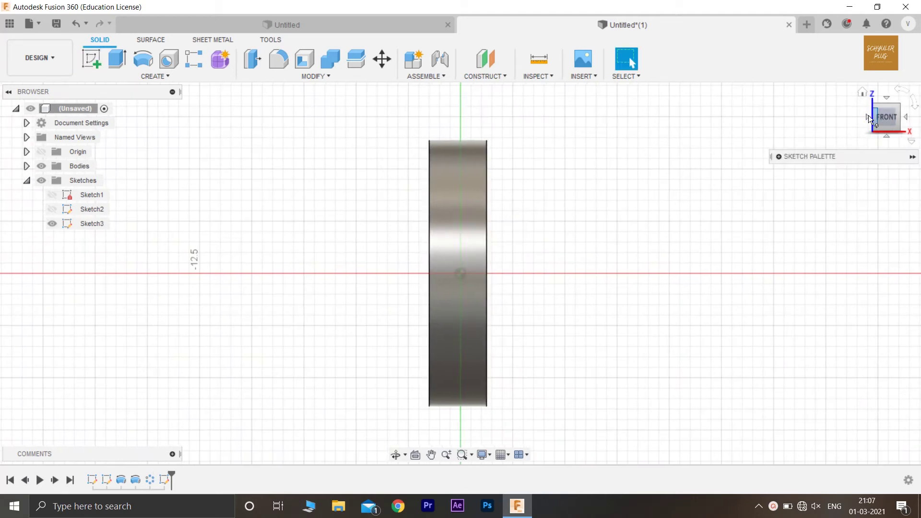
click(866, 117)
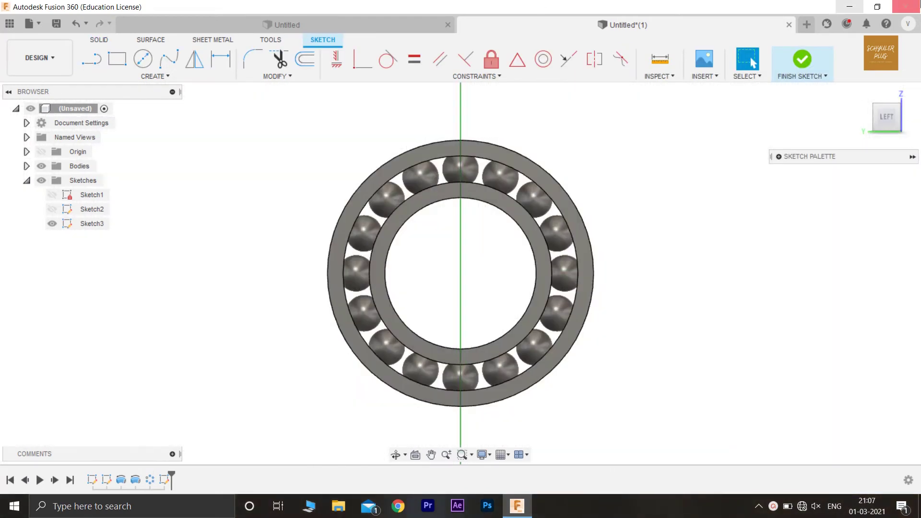
click(142, 58)
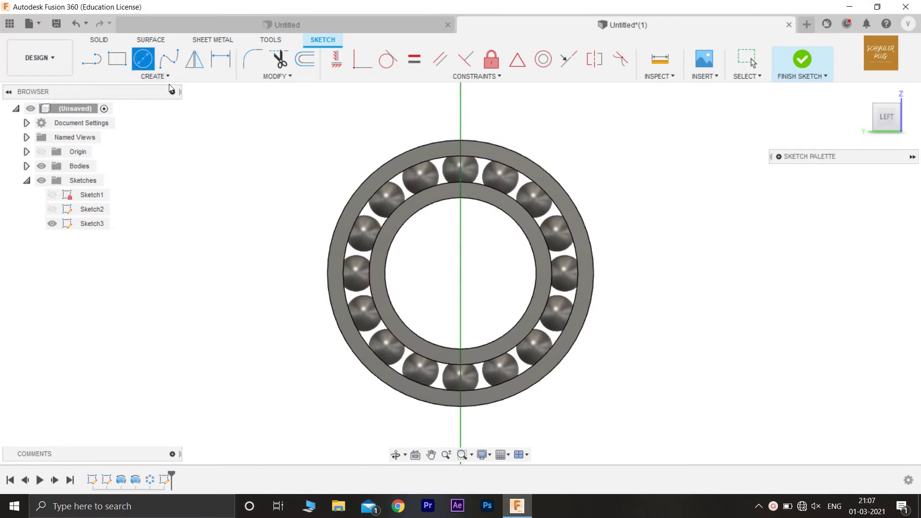
scroll(489, 272, down, 1)
scroll(479, 285, up, 3)
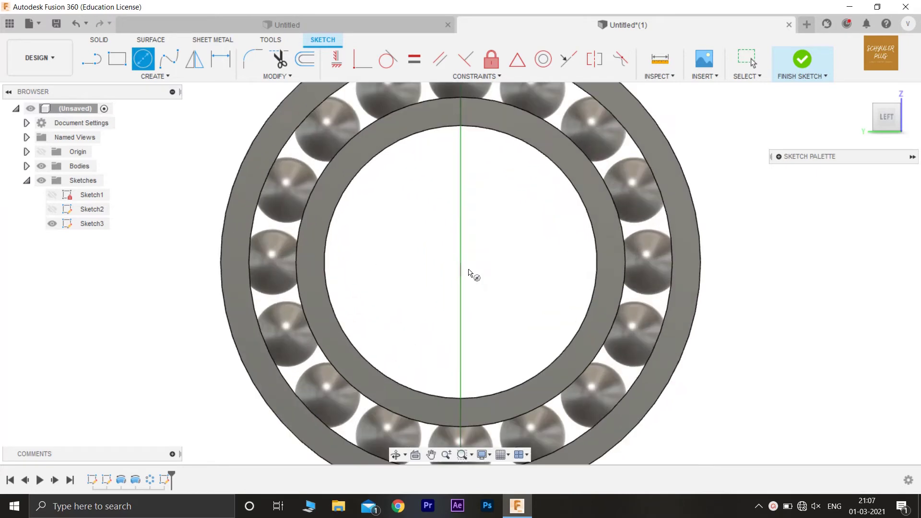
scroll(623, 287, down, 6)
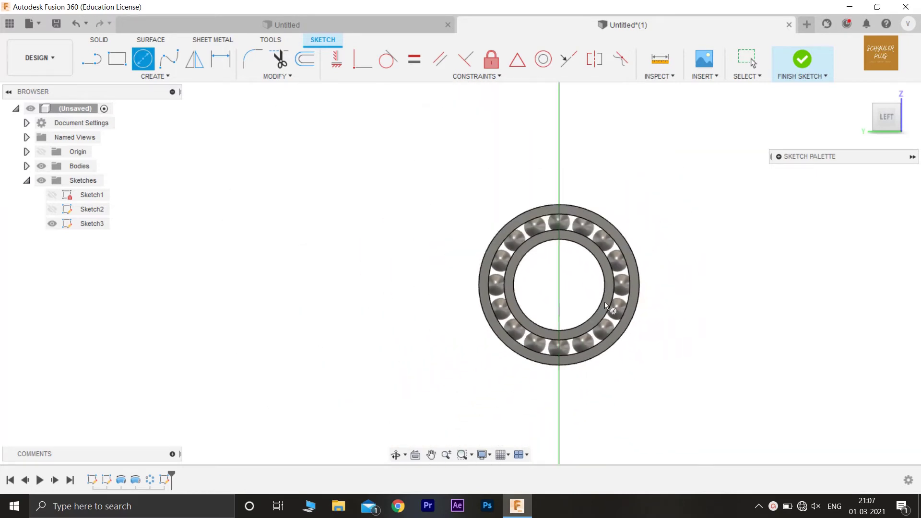
middle_drag(624, 283, 530, 283)
key(c)
scroll(545, 294, down, 1)
scroll(639, 185, up, 3)
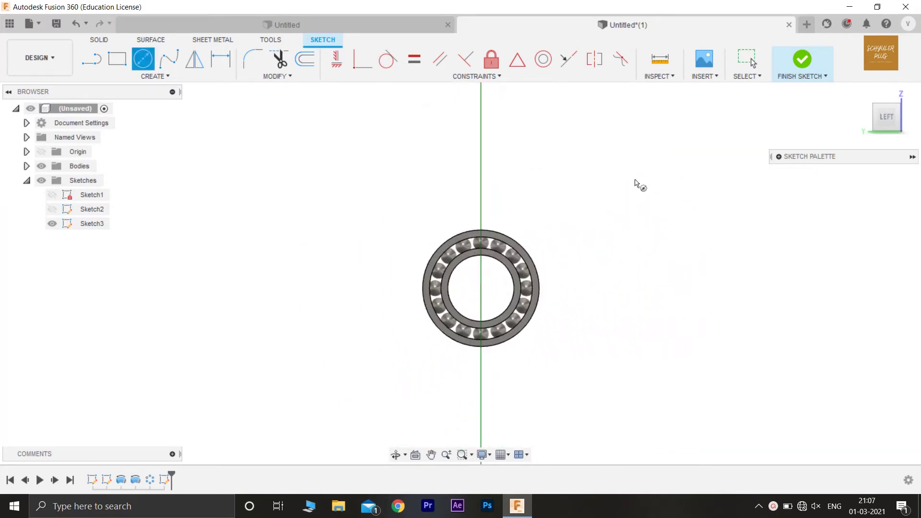
click(802, 59)
Start a sketch on the inner ring's side face and draw a 9 mm diameter circle centred on the origin.
click(92, 61)
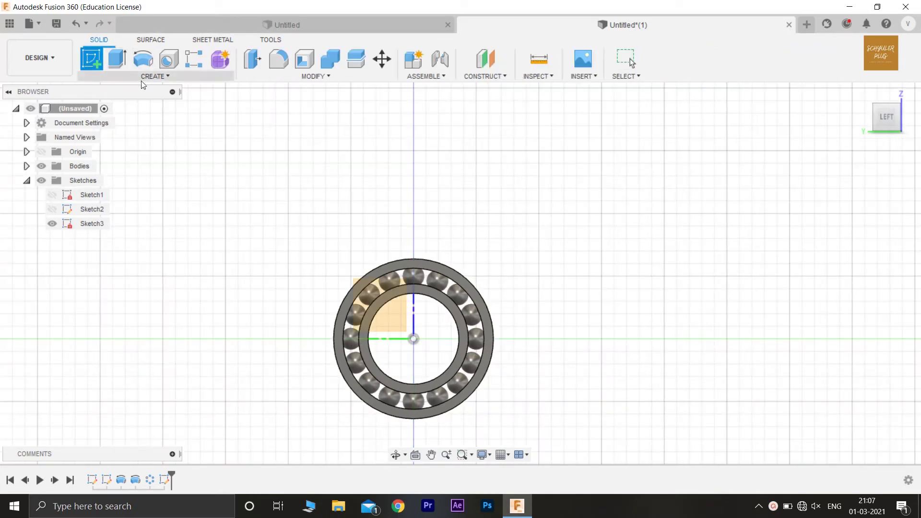
click(398, 323)
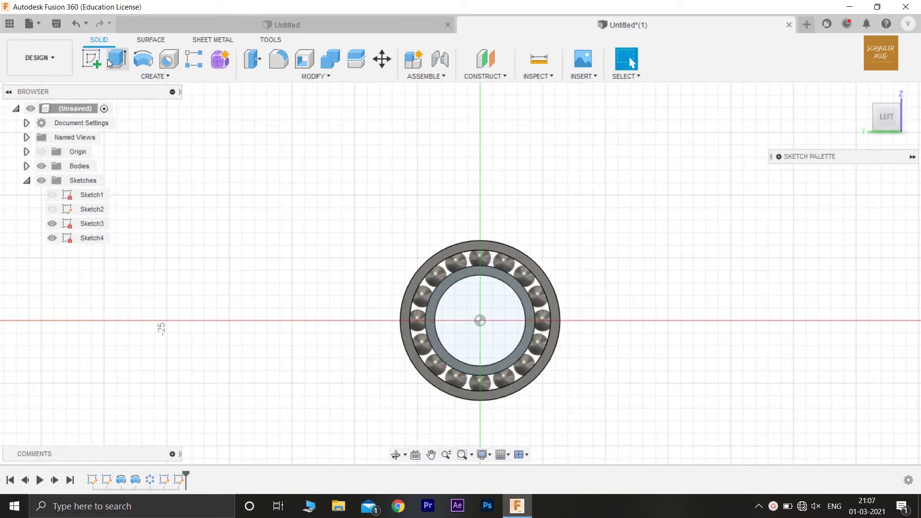
click(149, 63)
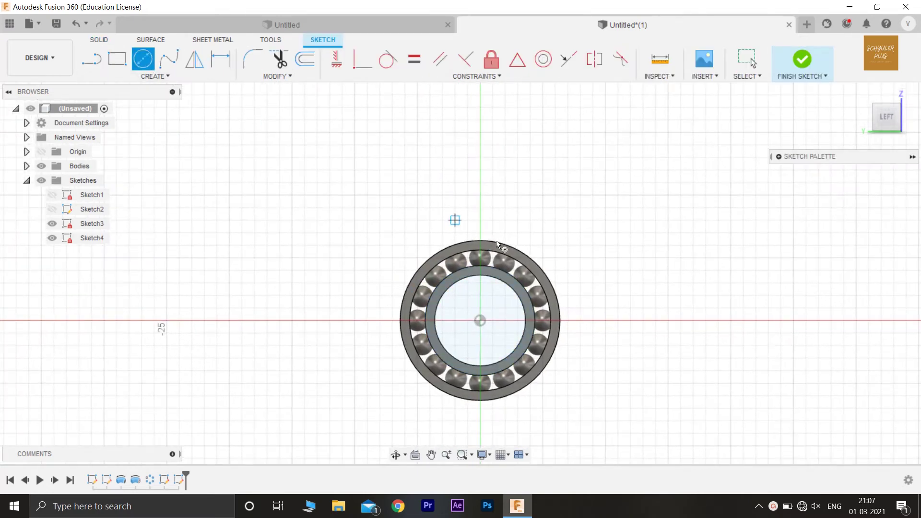
scroll(474, 331, up, 5)
scroll(469, 342, up, 1)
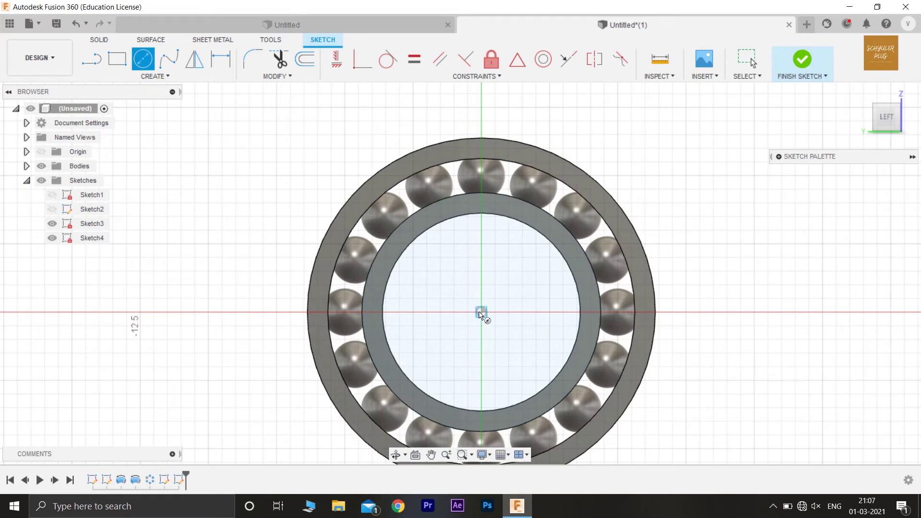
click(481, 312)
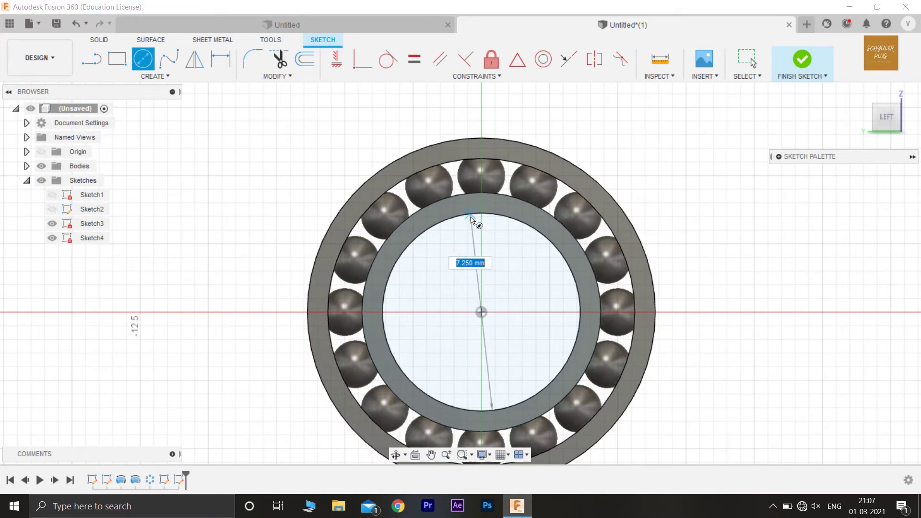
key(Tab)
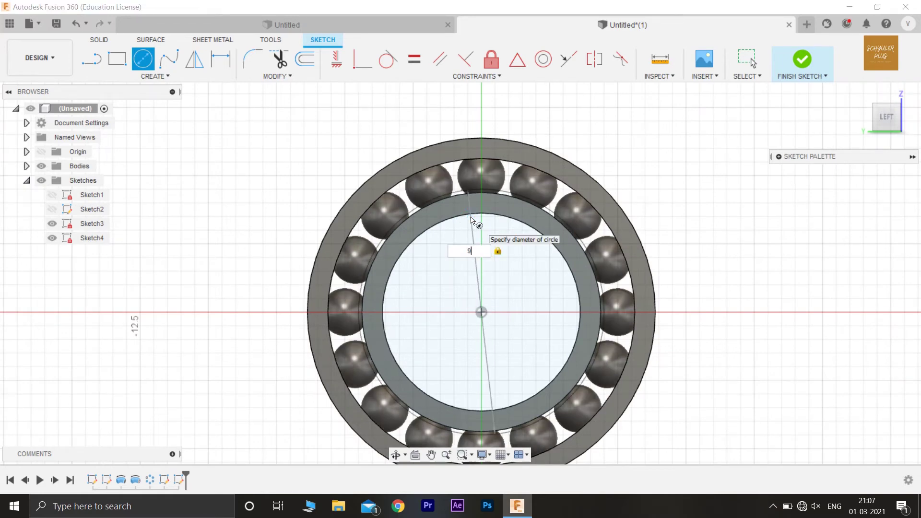
key(Return)
key(Return)
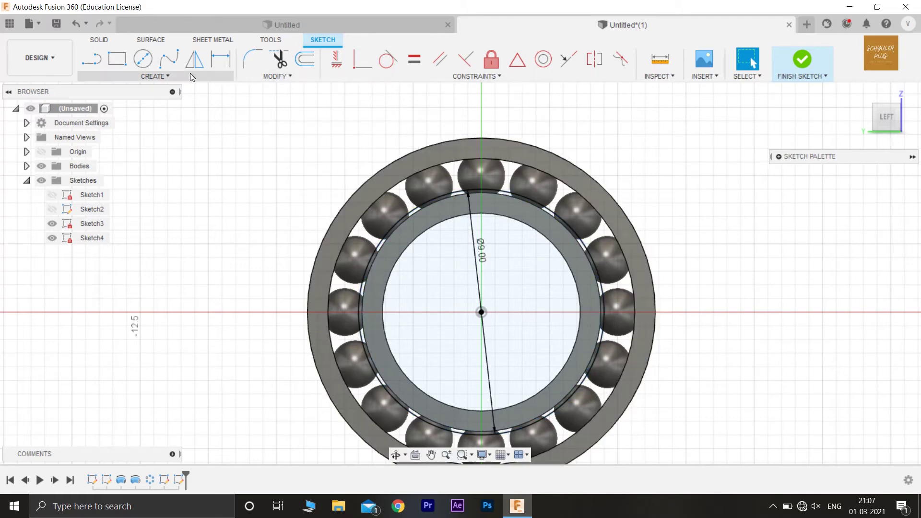
Draw a concentric 9.75 mm diameter circle around the origin and finish the sketch.
click(144, 61)
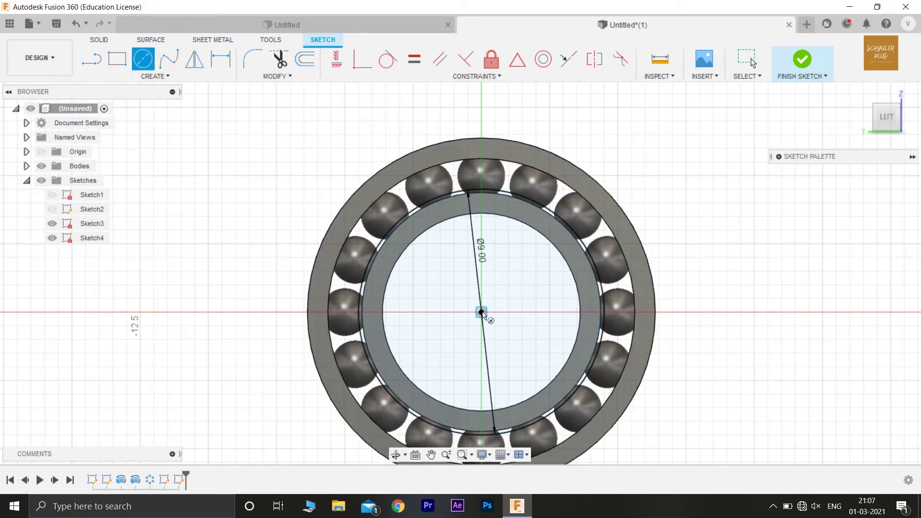
click(481, 313)
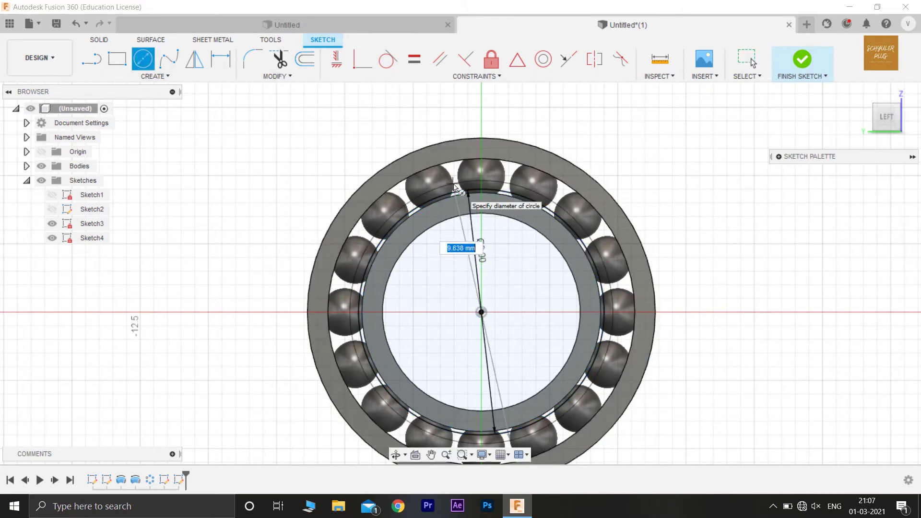
key(Tab)
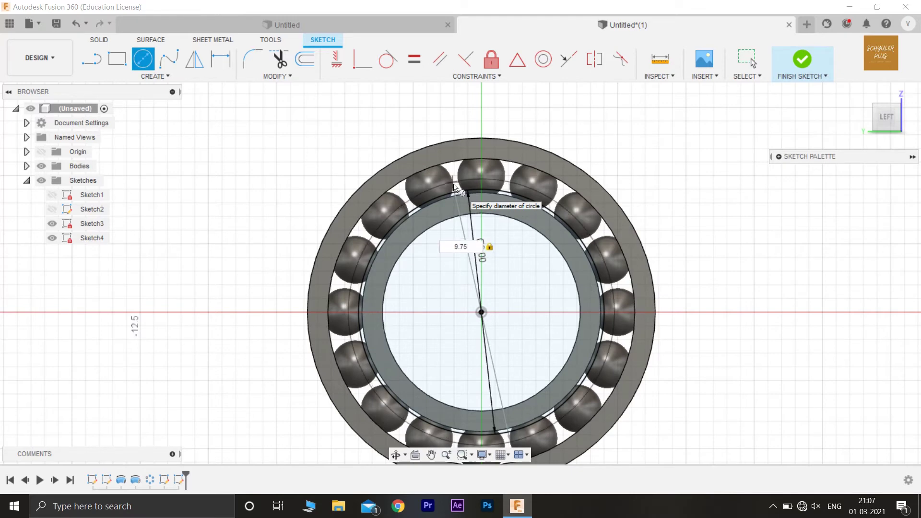
key(Return)
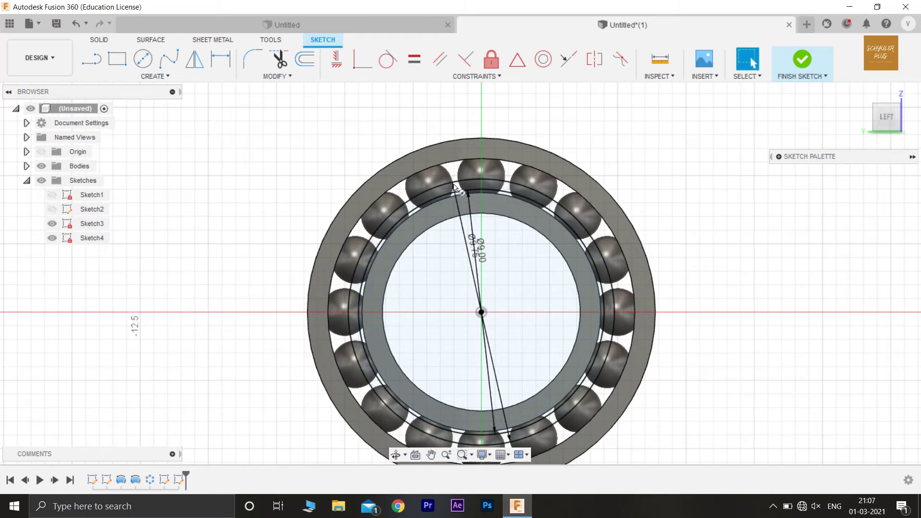
mouse_move(885, 119)
mouse_down()
mouse_move(861, 130)
mouse_move(850, 67)
mouse_up()
click(810, 66)
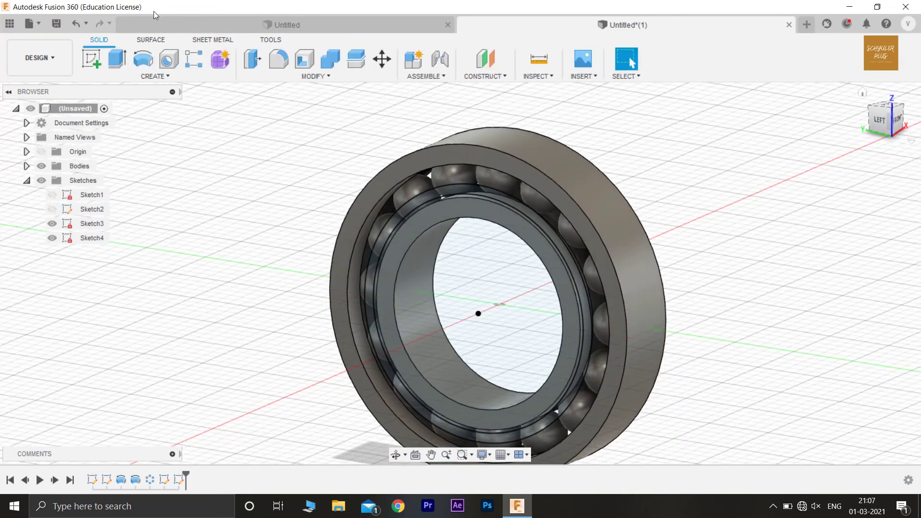
Extrude the thin ring profile between the 9 mm and 9.75 mm circles by -1.25 mm as a new body.
click(117, 59)
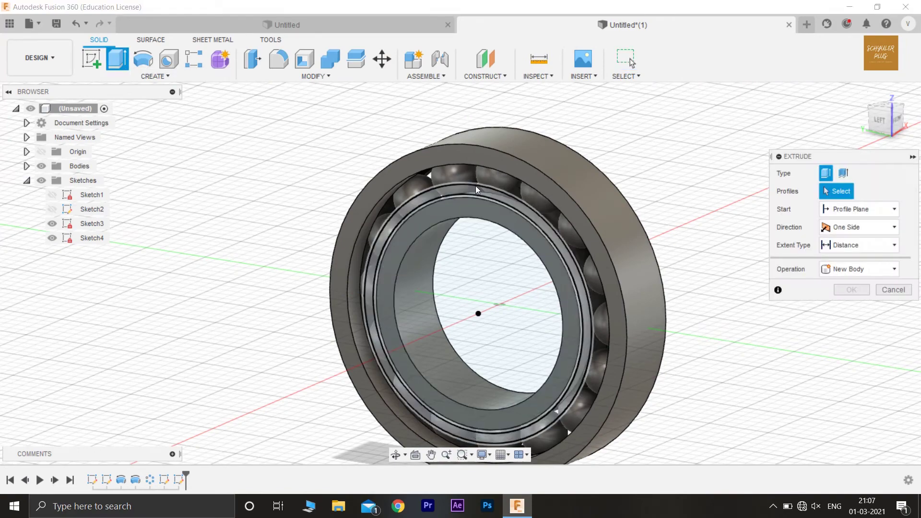
click(476, 187)
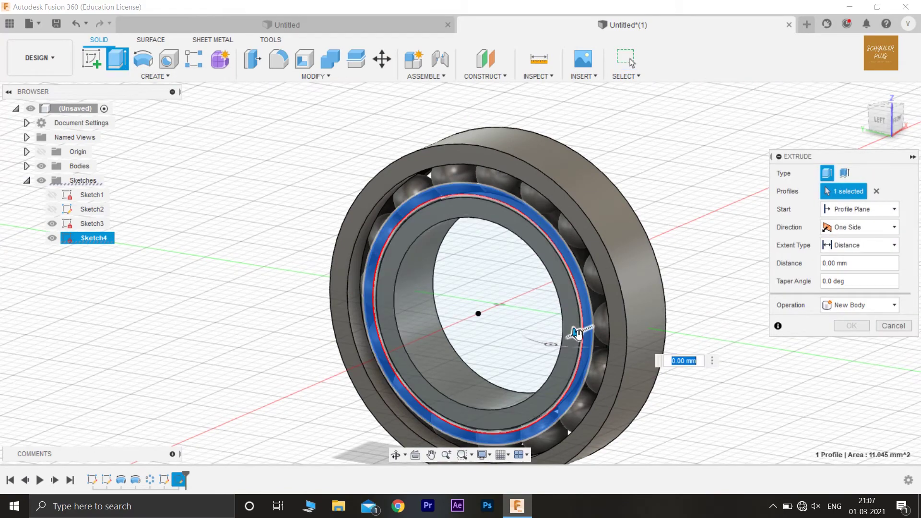
drag(577, 333, 590, 331)
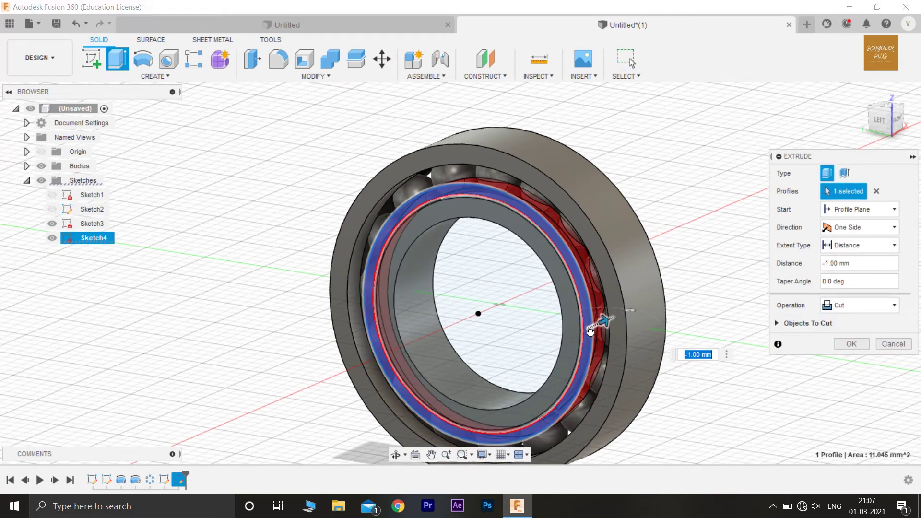
click(860, 305)
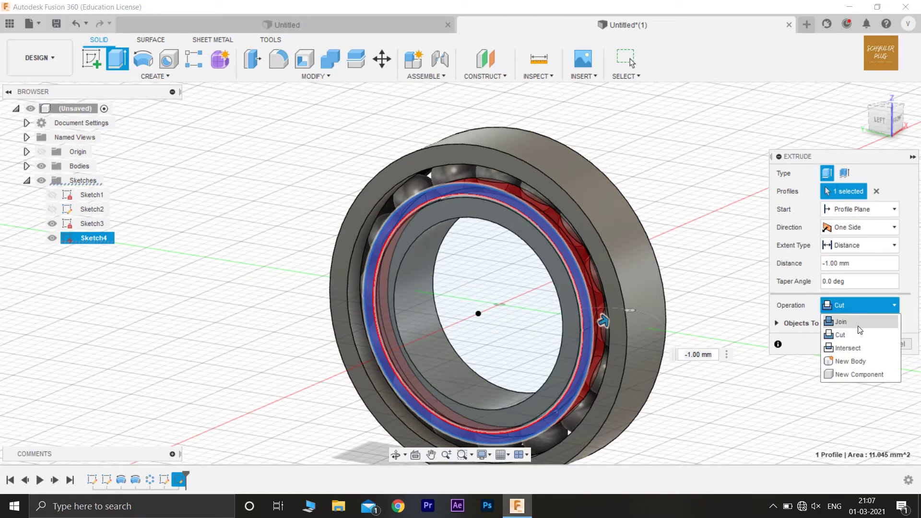
click(856, 362)
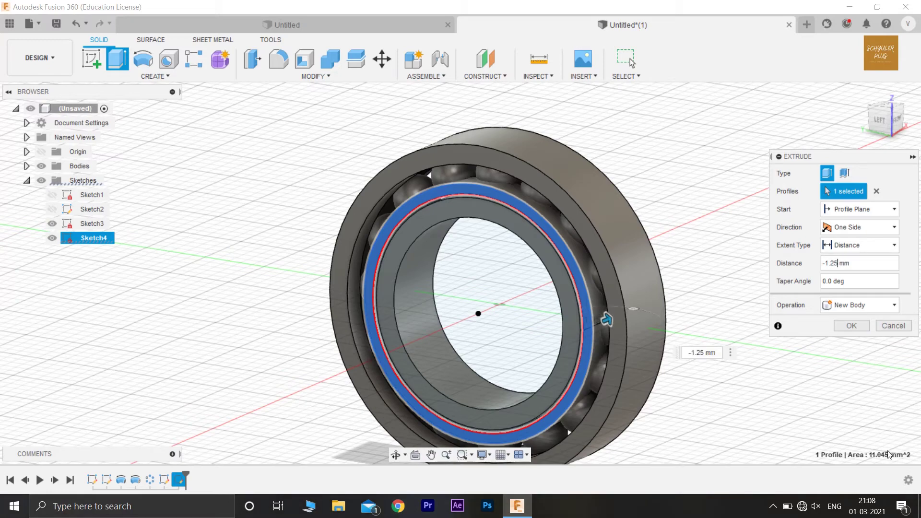
click(852, 328)
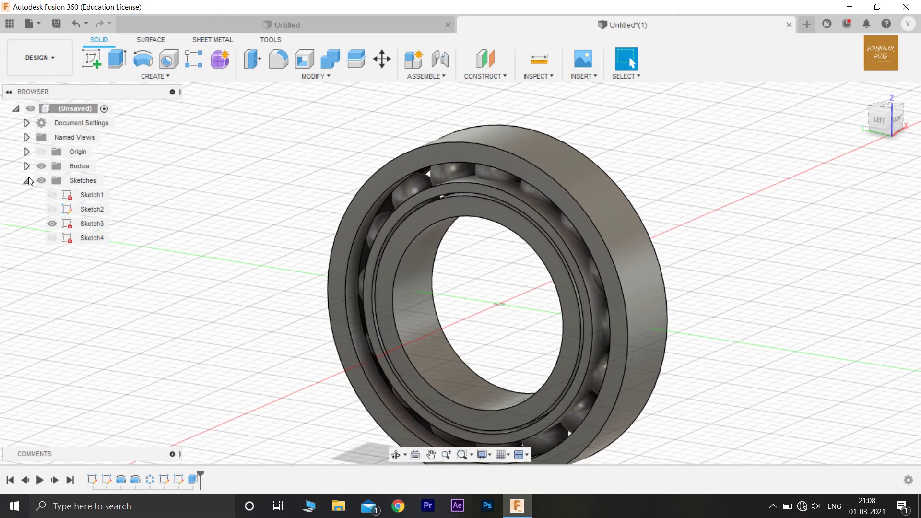
Hide Body1 and Body2, the two bearing rings, to expose the balls and the thin extruded ring.
click(26, 167)
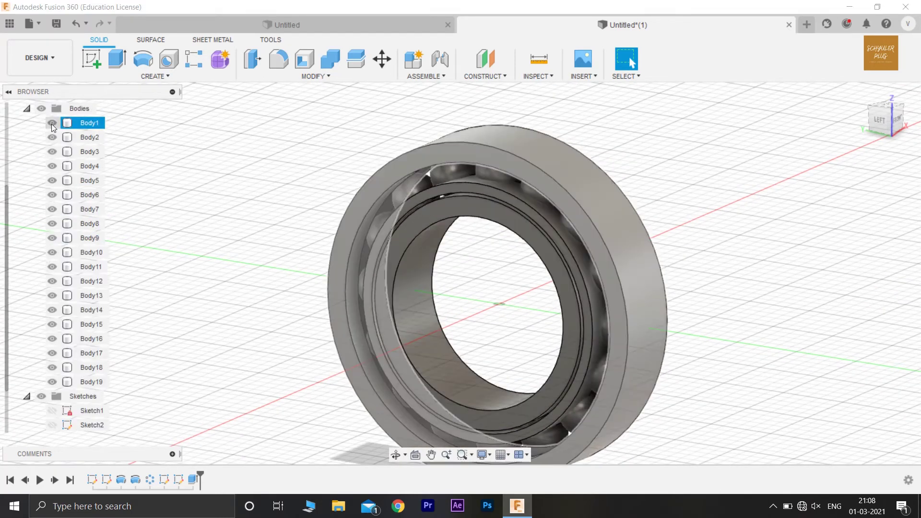
click(51, 124)
click(51, 138)
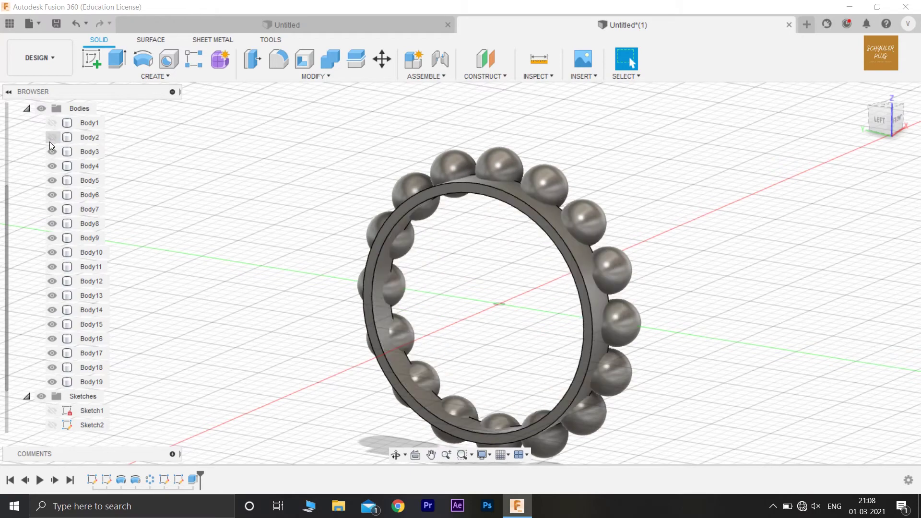
drag(882, 123, 581, 62)
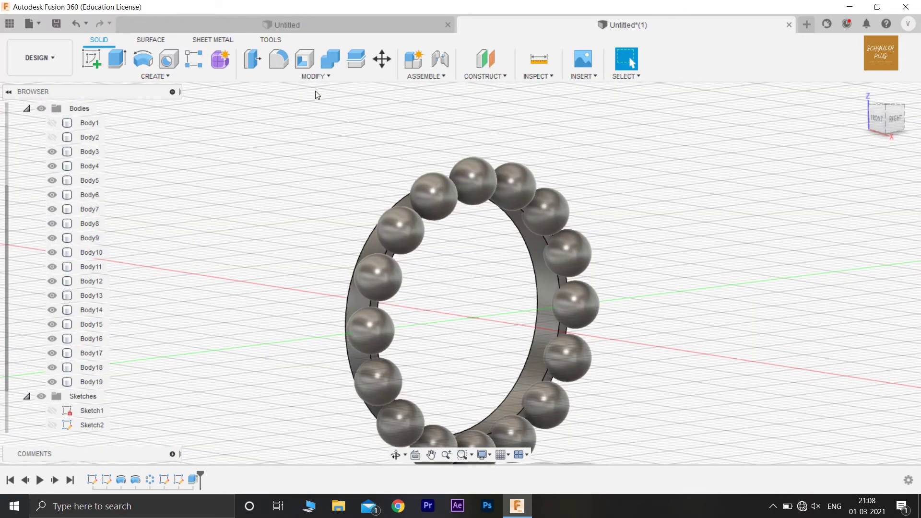
Start a Combine operation with the thin ring, Body19, as the target body.
click(315, 76)
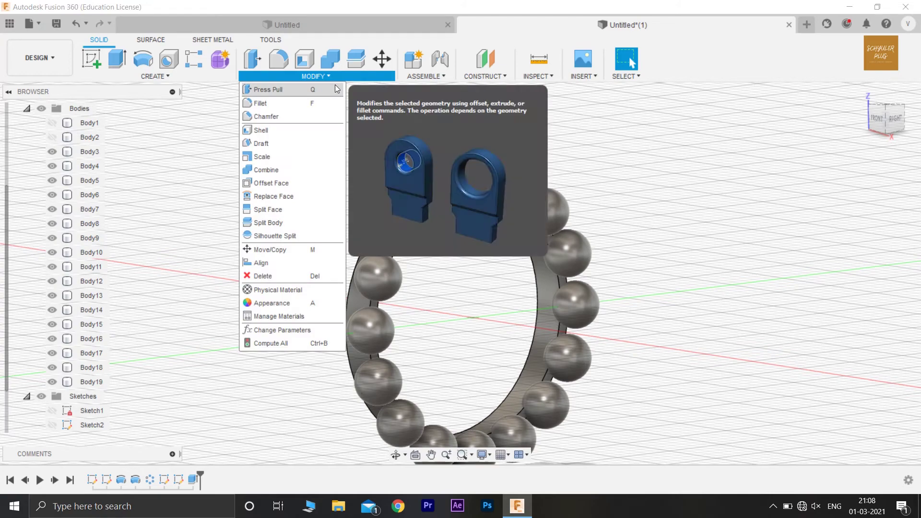
click(296, 174)
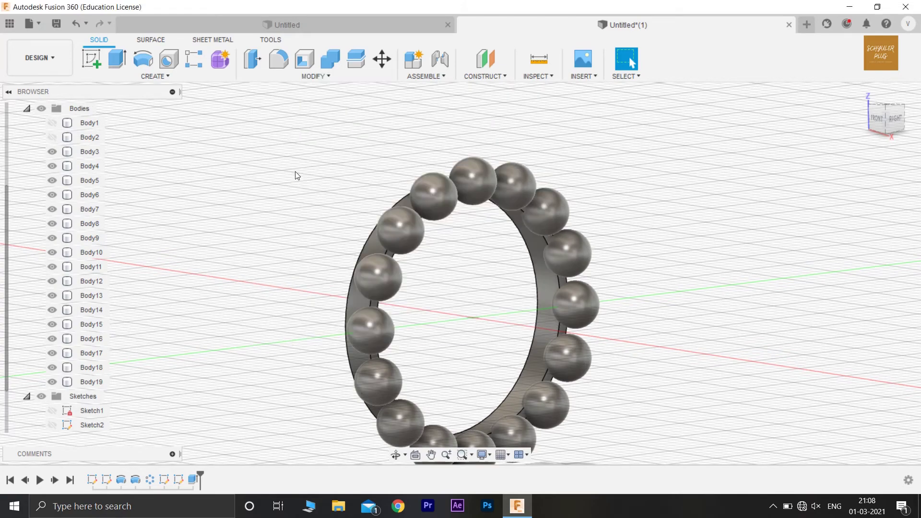
mouse_move(460, 269)
shift+middle_down()
mouse_move(393, 272)
mouse_move(339, 258)
shift+middle_up()
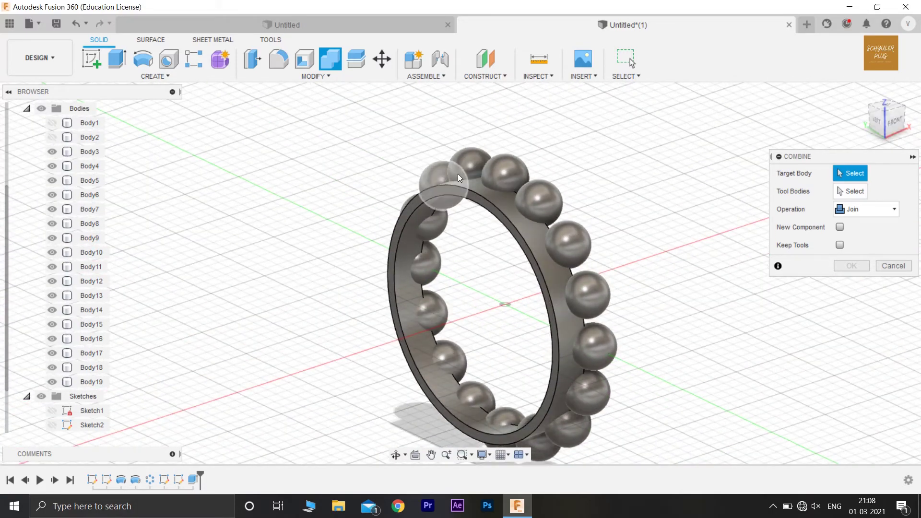
click(505, 217)
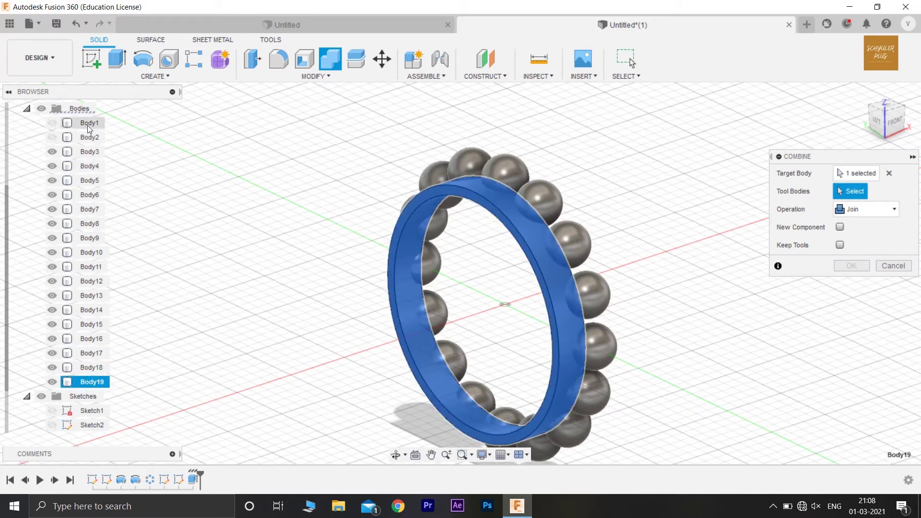
Select all 16 balls, Body3 through Body18, as the tool bodies of the Combine operation.
drag(123, 152, 69, 226)
click(85, 166)
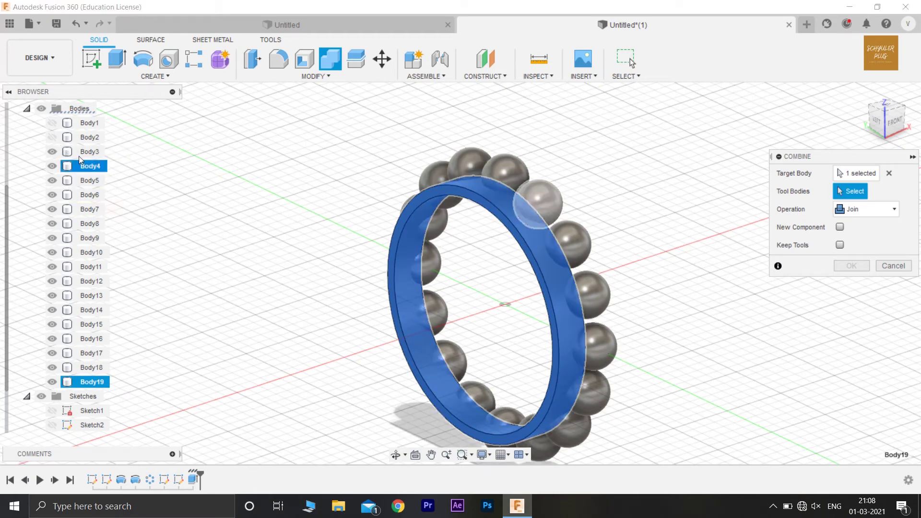
click(79, 154)
click(85, 180)
click(86, 209)
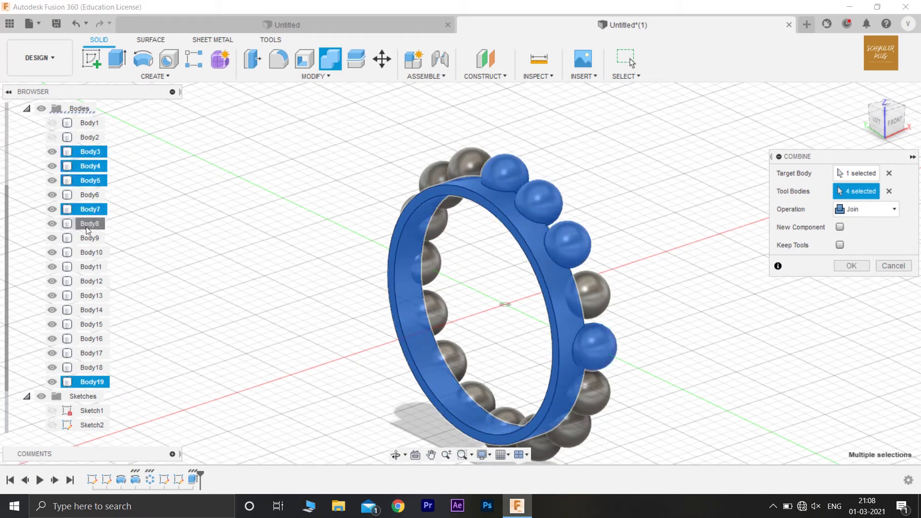
click(88, 225)
click(89, 195)
click(90, 238)
click(90, 252)
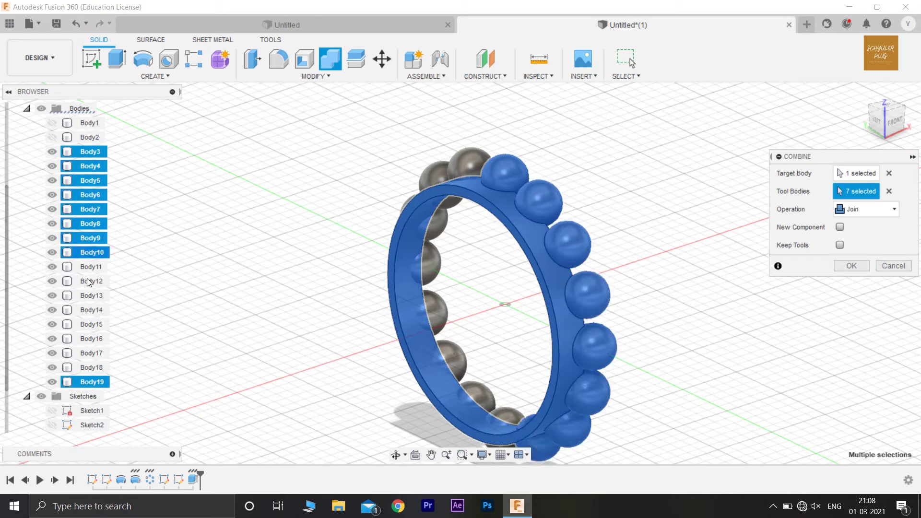
click(89, 281)
click(89, 266)
click(86, 296)
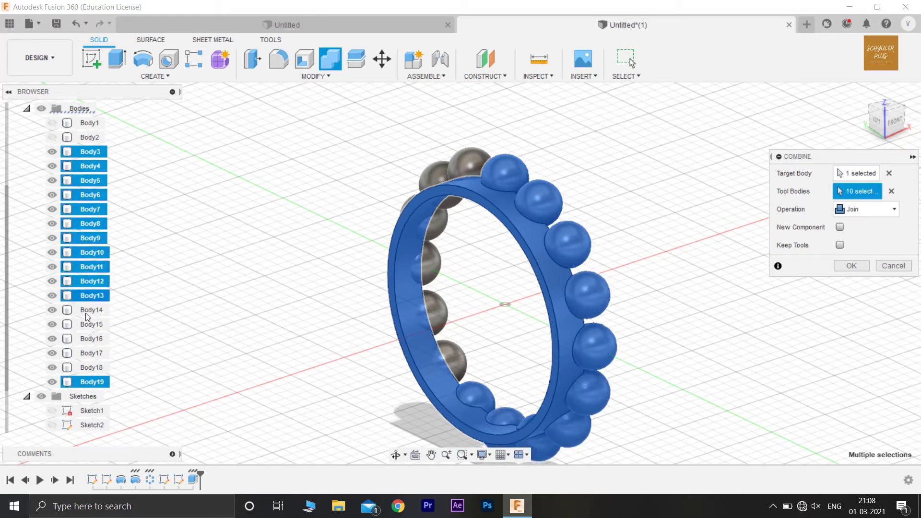
click(87, 312)
click(85, 326)
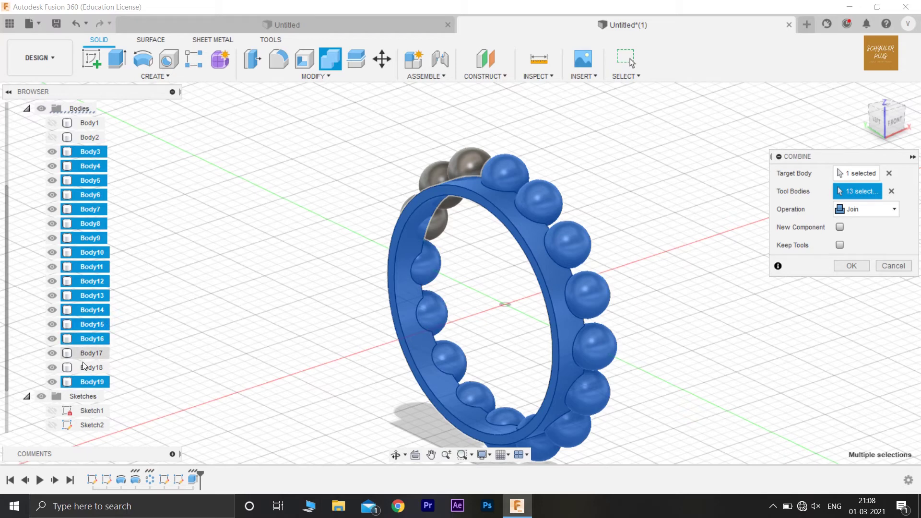
click(85, 367)
click(88, 354)
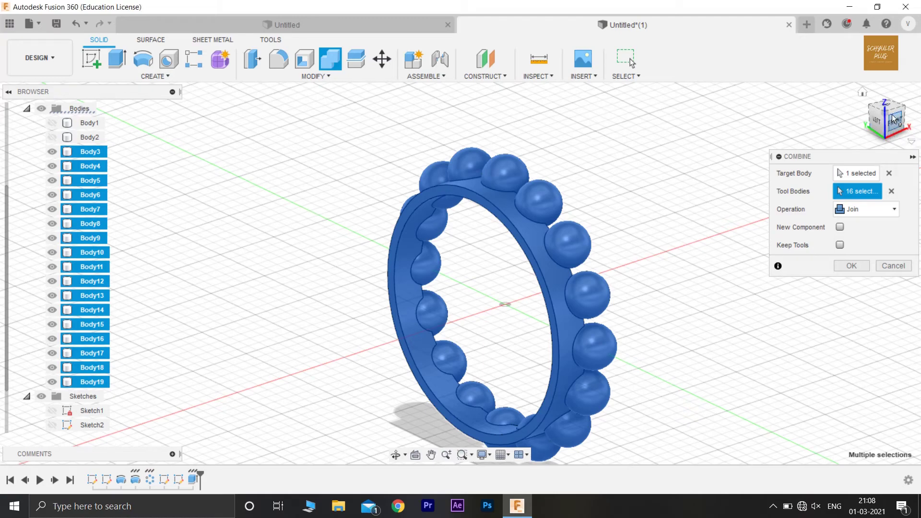
Cut the balls from the thin ring with the Combine operation set to Cut, keeping the tool bodies.
drag(891, 114, 832, 130)
click(863, 206)
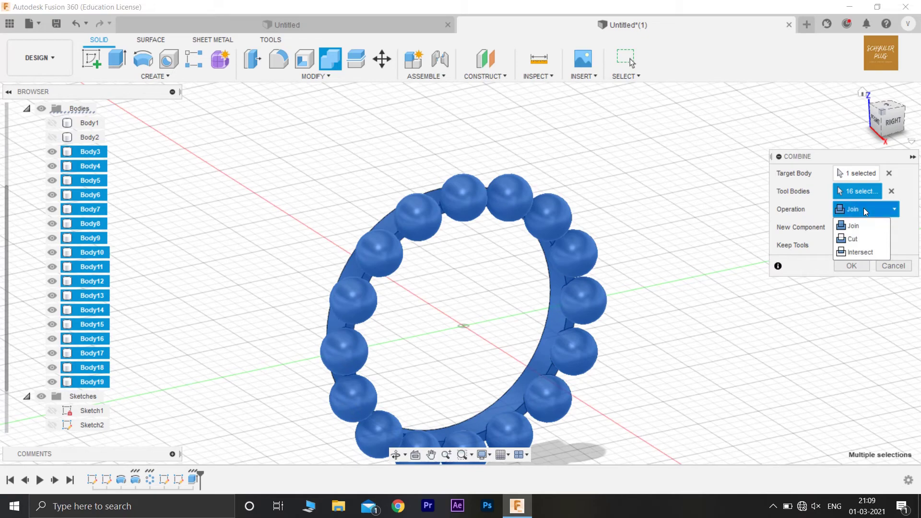
click(867, 235)
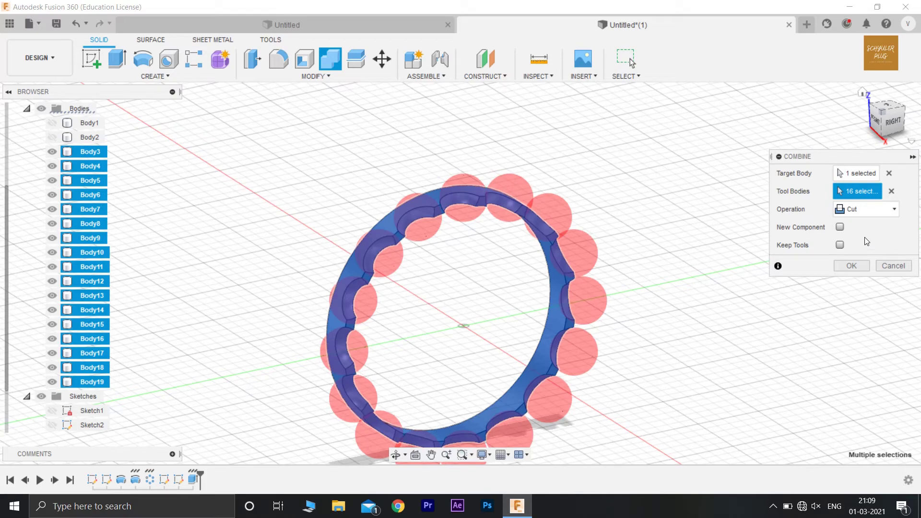
click(839, 244)
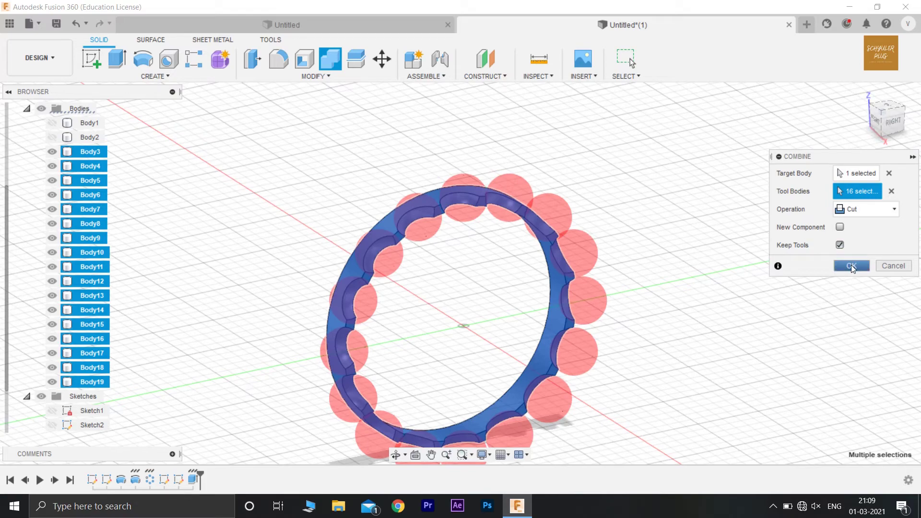
click(851, 267)
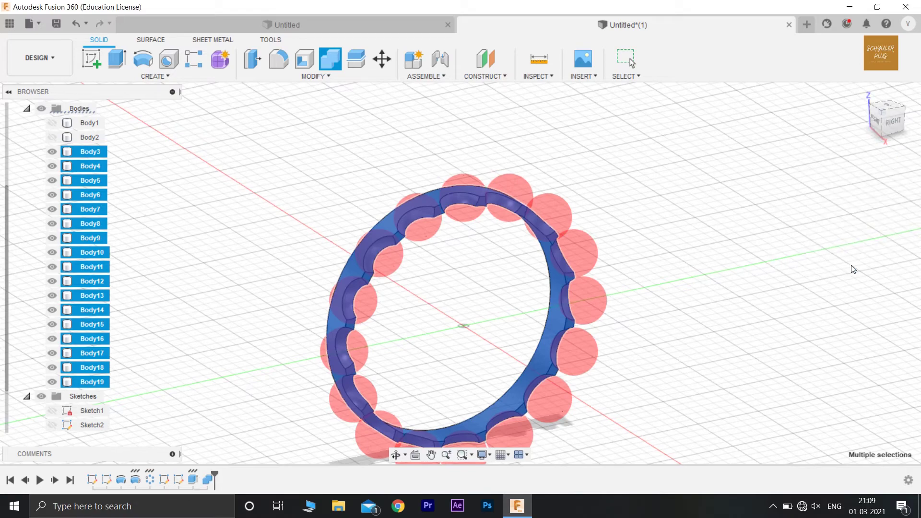
Highlight several bodies in turn and move Body5 above Body3 in the order of bodies.
click(879, 123)
shift+middle_drag(878, 124, 552, 165)
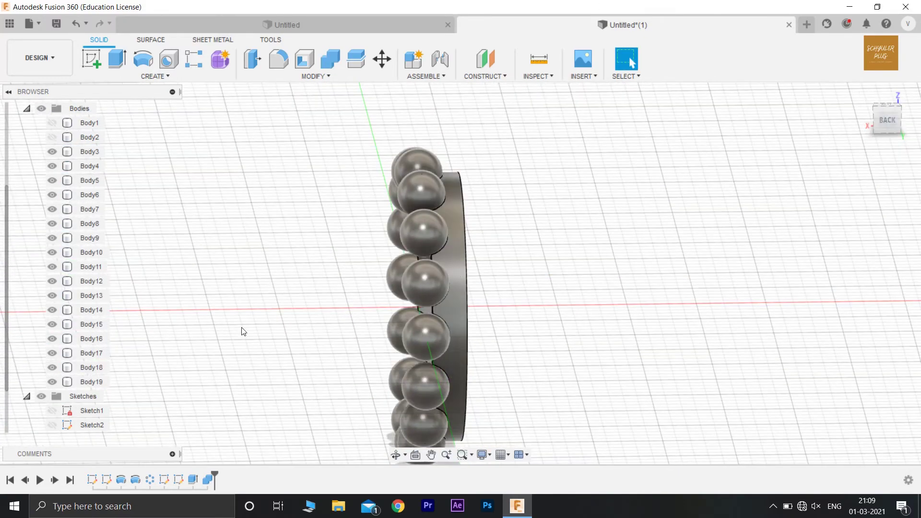
click(91, 353)
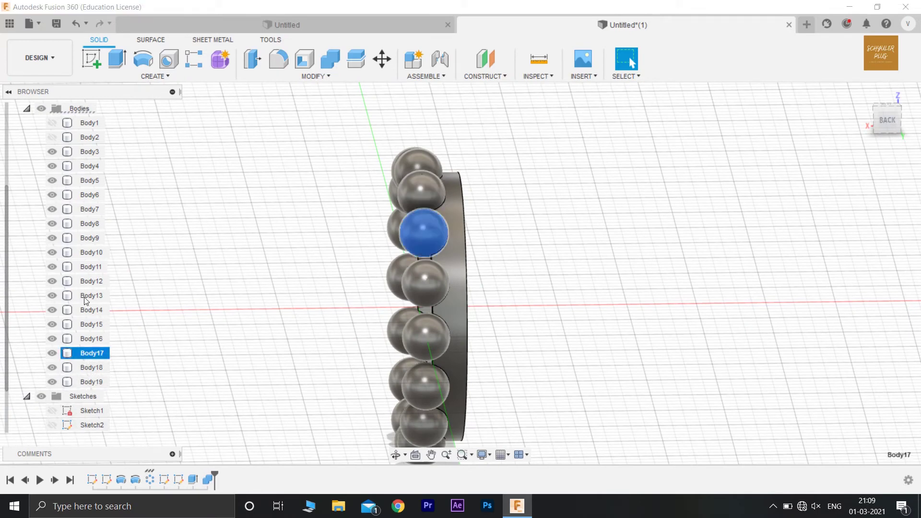
click(93, 124)
click(89, 138)
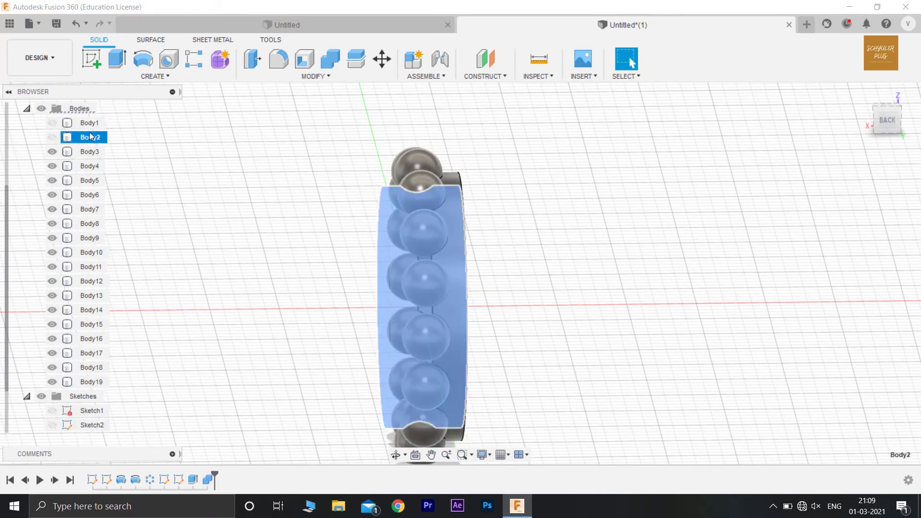
click(89, 166)
click(91, 180)
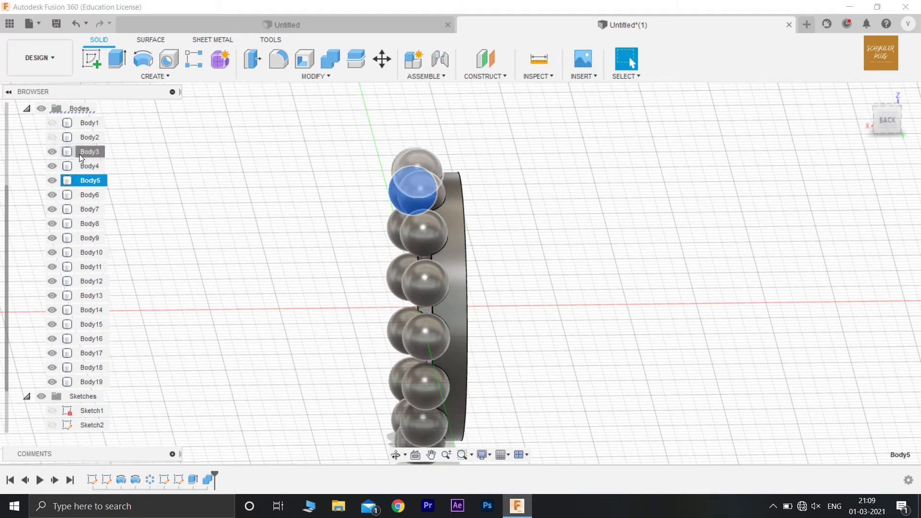
drag(91, 180, 91, 145)
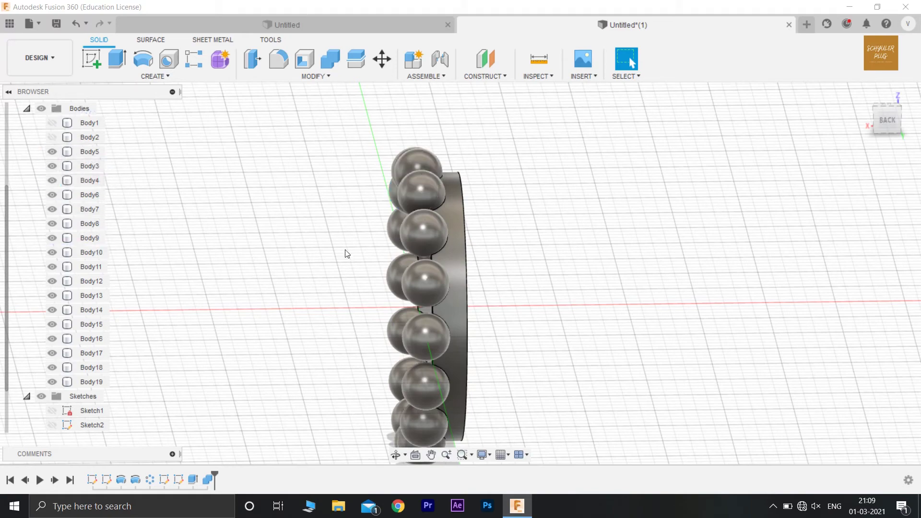
mouse_move(460, 273)
shift+middle_down()
mouse_move(508, 293)
mouse_move(580, 276)
mouse_move(551, 281)
mouse_move(423, 188)
shift+middle_up()
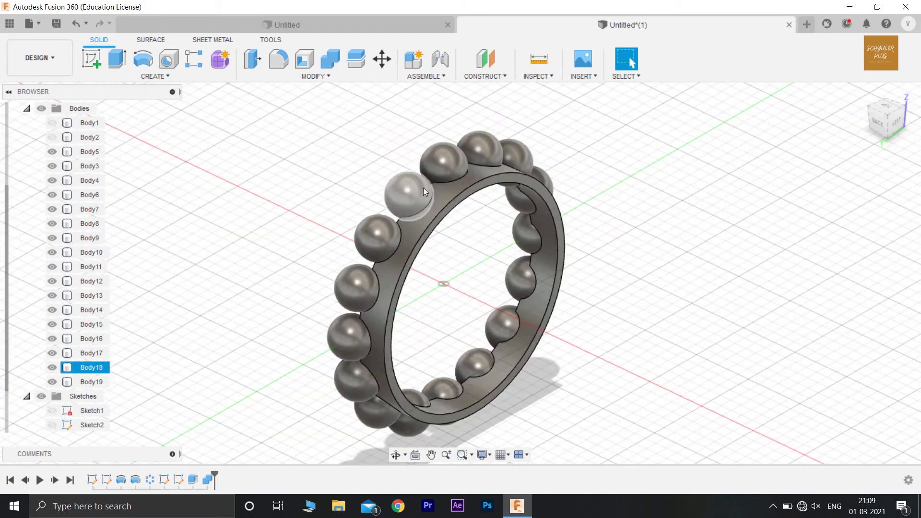
click(443, 203)
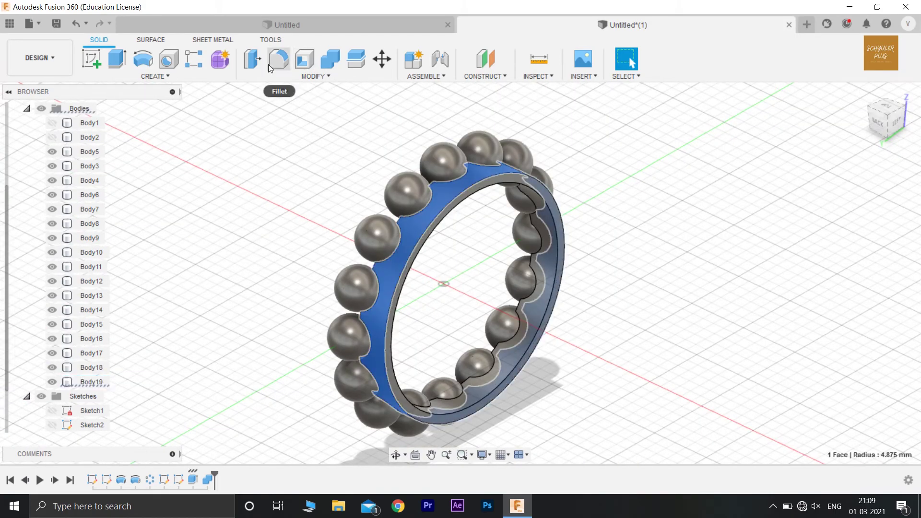
click(253, 58)
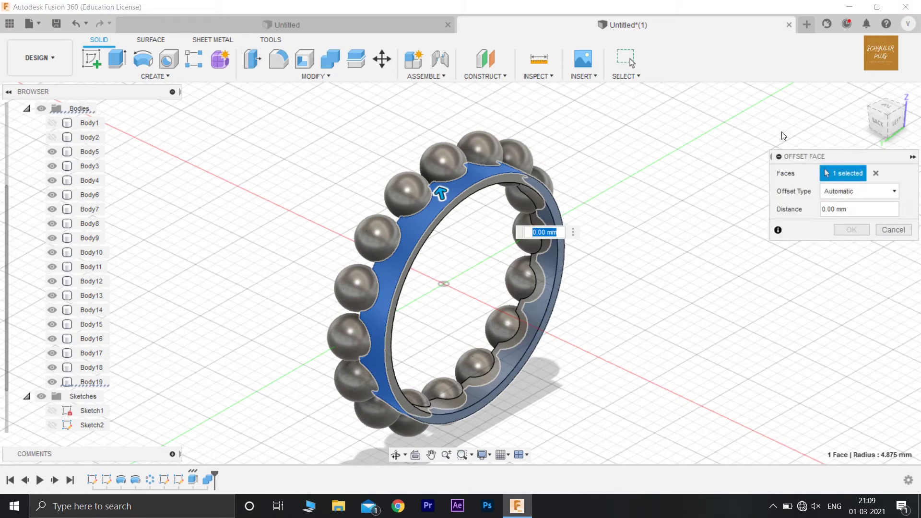
key(Escape)
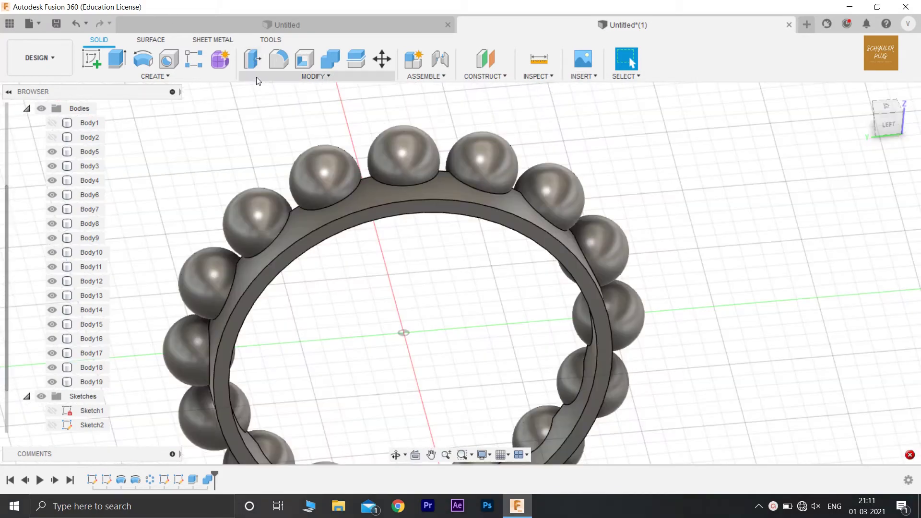
Start a Shell on the thin ring, choosing its outer and inner cylindrical faces as the faces to remove.
click(262, 75)
click(281, 129)
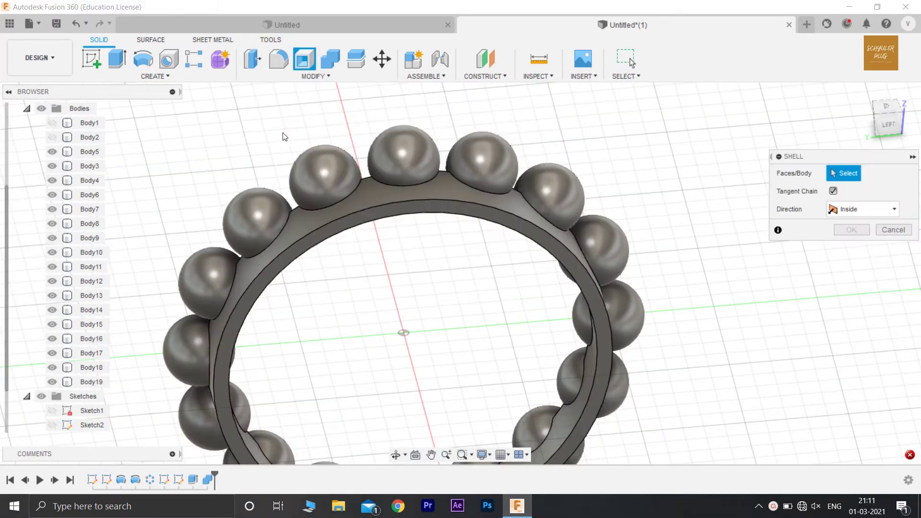
click(469, 196)
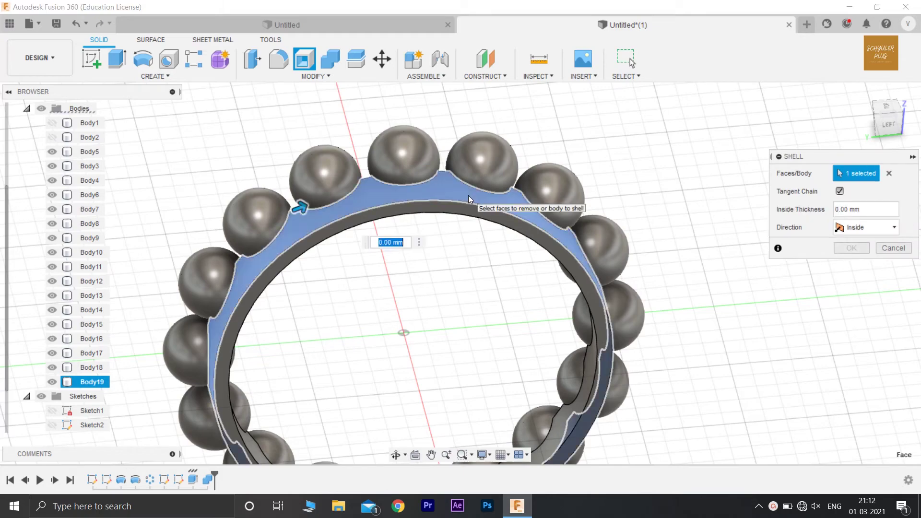
click(893, 122)
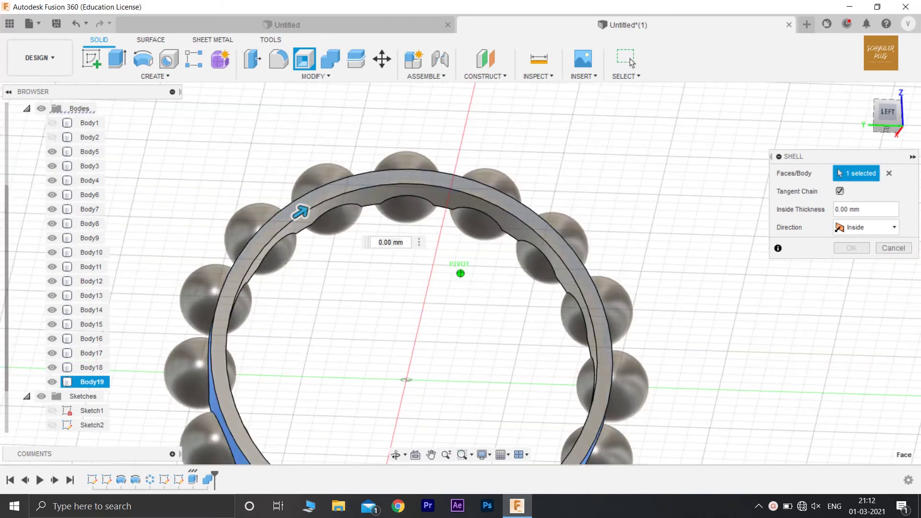
scroll(506, 216, up, 2)
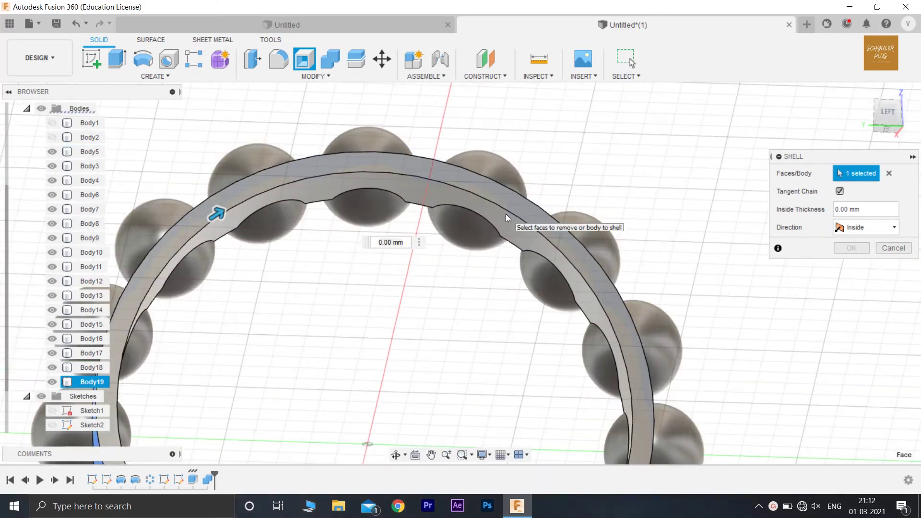
scroll(506, 214, up, 2)
shift+middle_drag(521, 249, 629, 58)
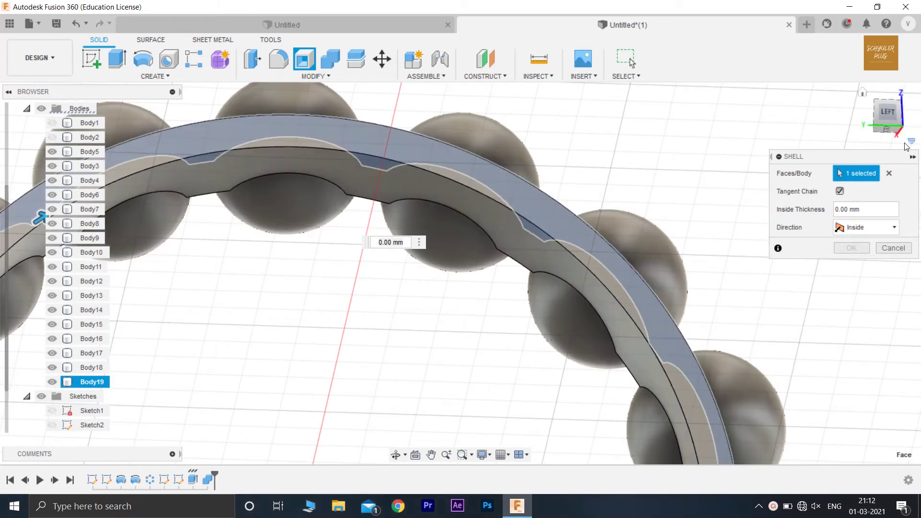
click(874, 116)
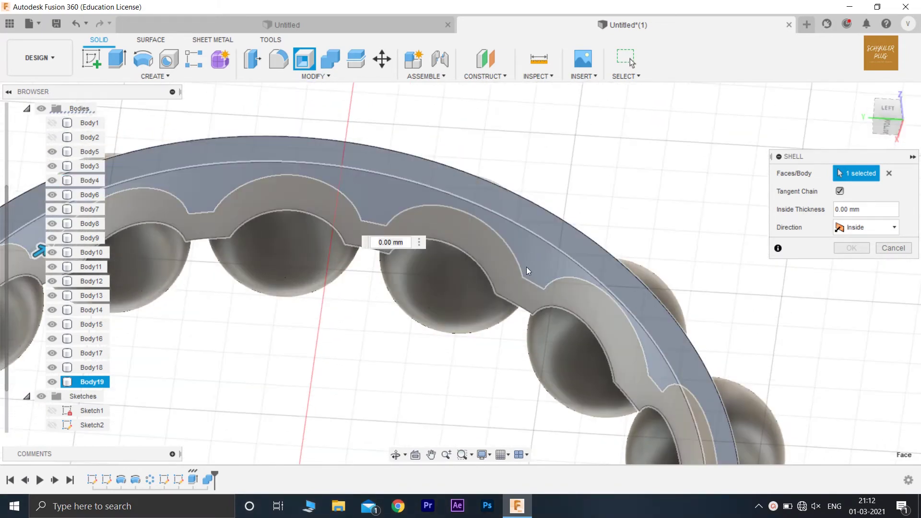
click(527, 267)
Try an inside thickness of 0.6 mm for the ring's shell.
drag(884, 125, 864, 163)
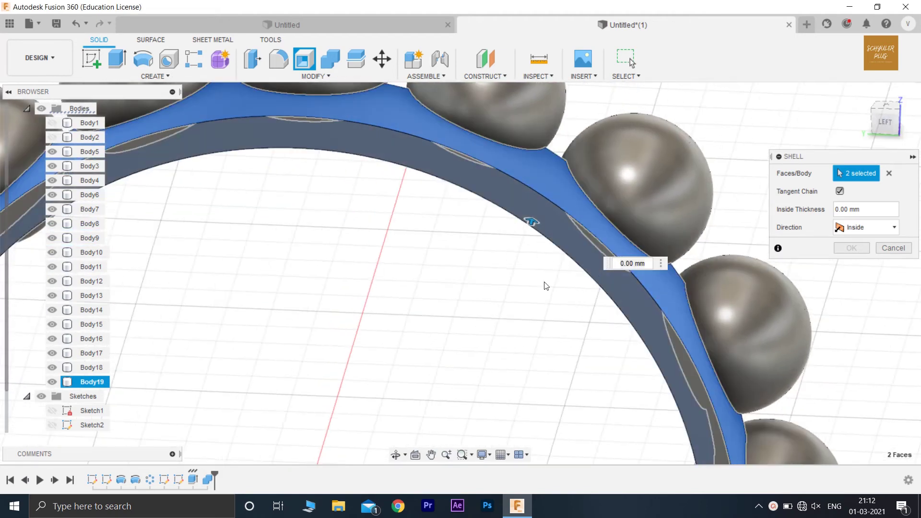
drag(532, 222, 535, 206)
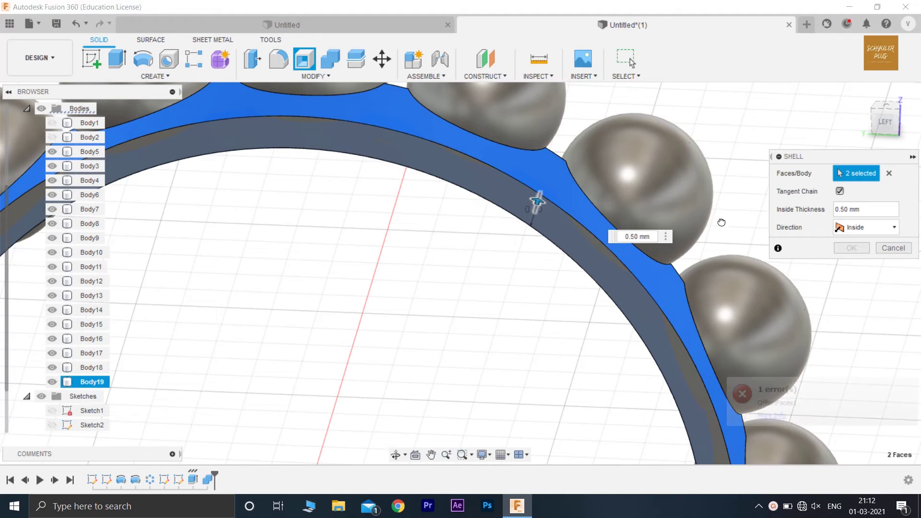
scroll(893, 122, down, 5)
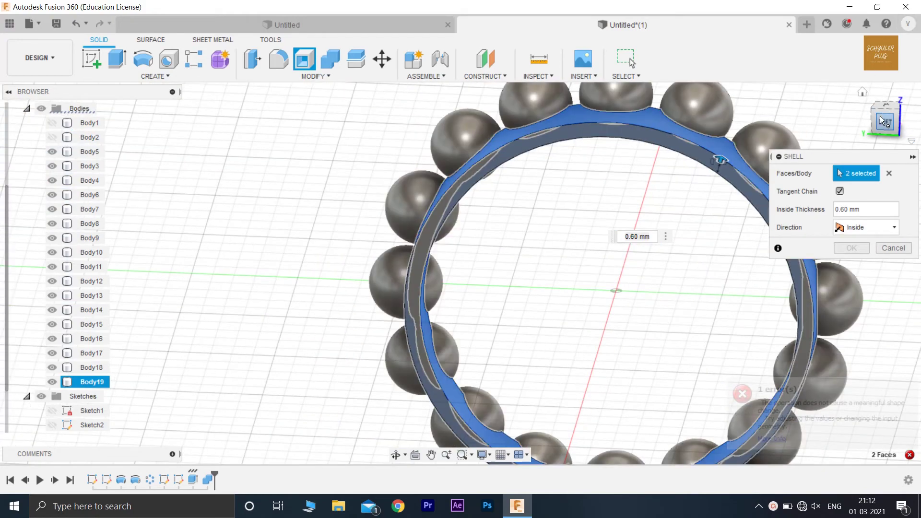
mouse_move(887, 121)
shift+middle_down()
mouse_move(871, 125)
mouse_move(881, 117)
shift+middle_up()
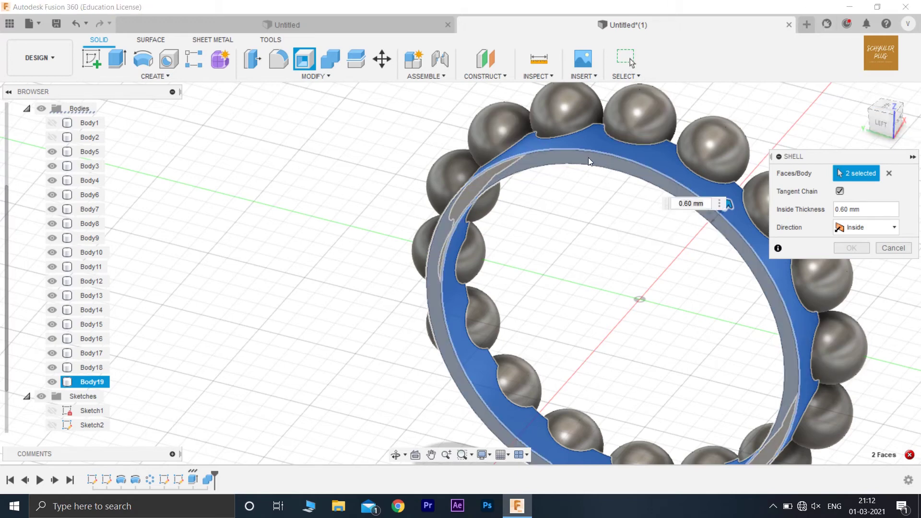
Add the thin ring's flat side face to the Shell's removed faces and shell it with an inside thickness of 0.1 mm.
click(599, 163)
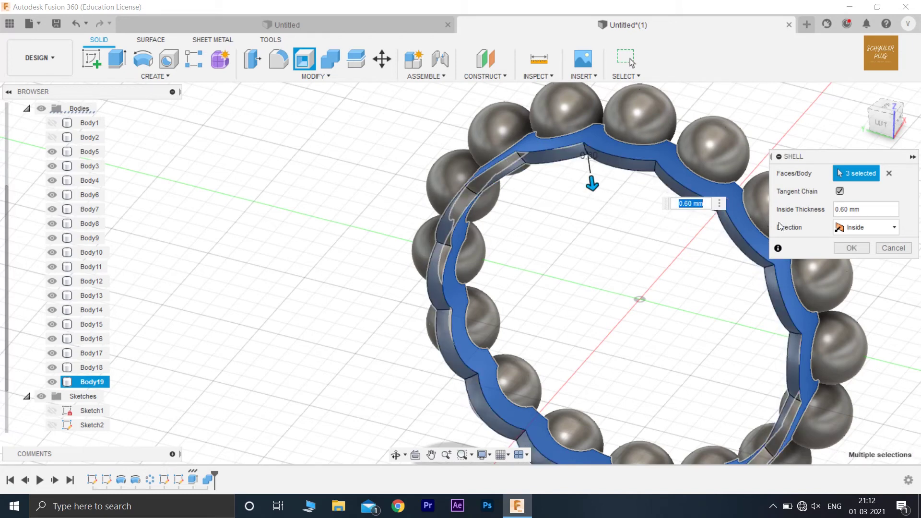
click(844, 209)
text(8)
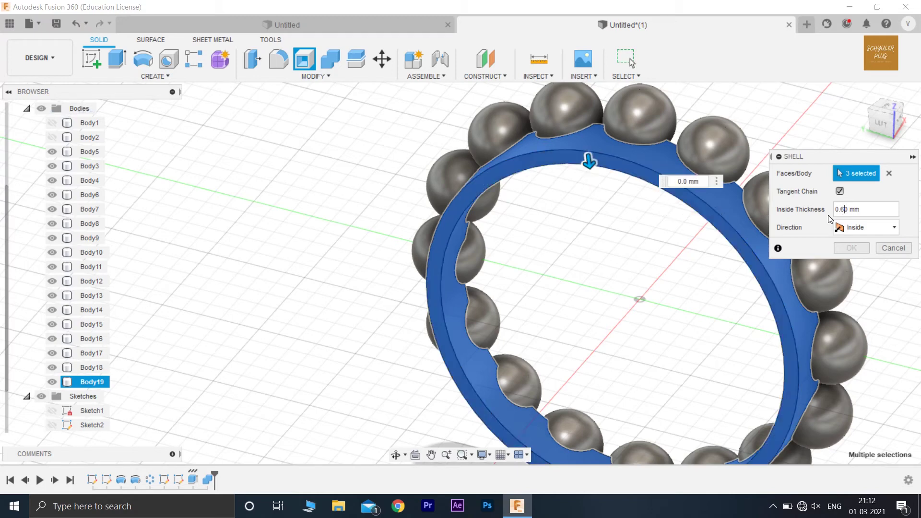
text(6)
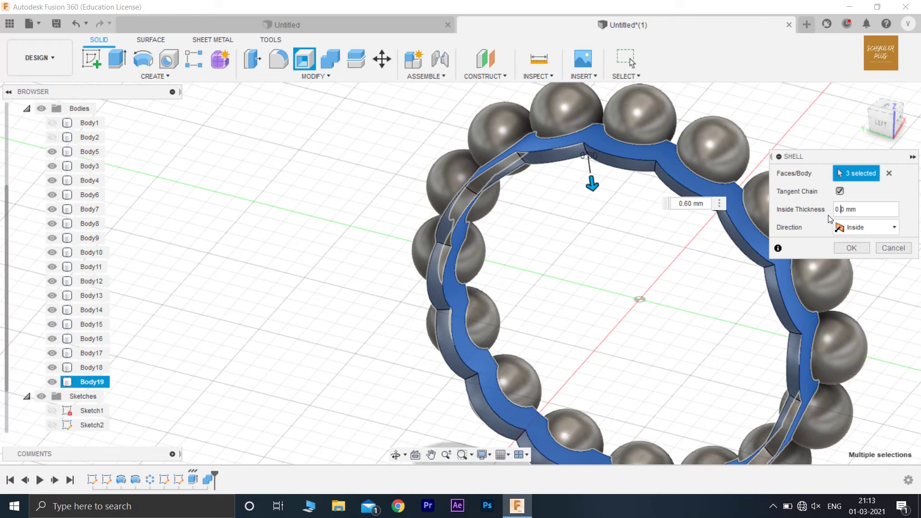
key(BackSpace)
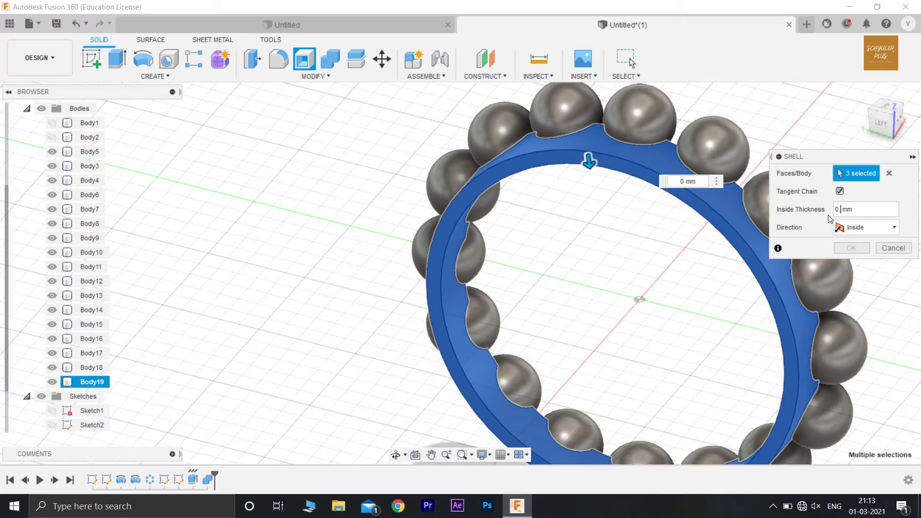
text(.1)
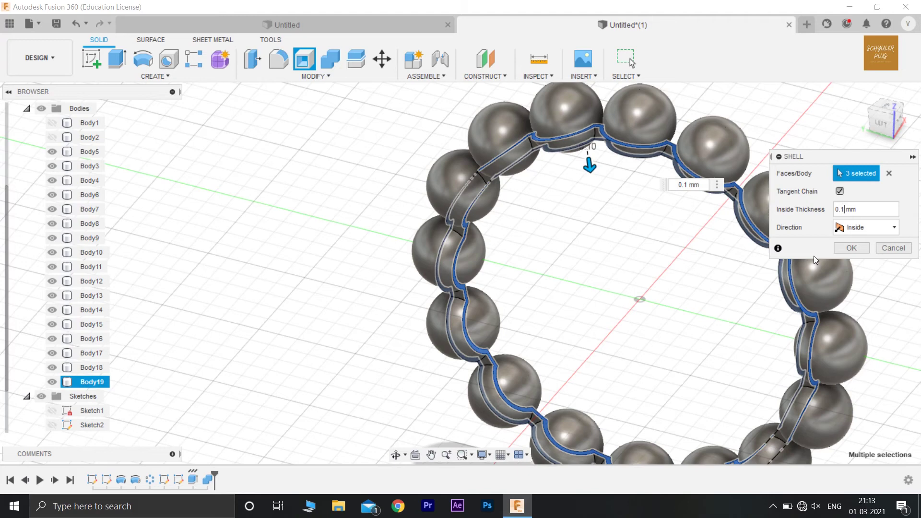
key(Left)
text(0)
key(BackSpace)
drag(872, 126, 906, 127)
click(852, 248)
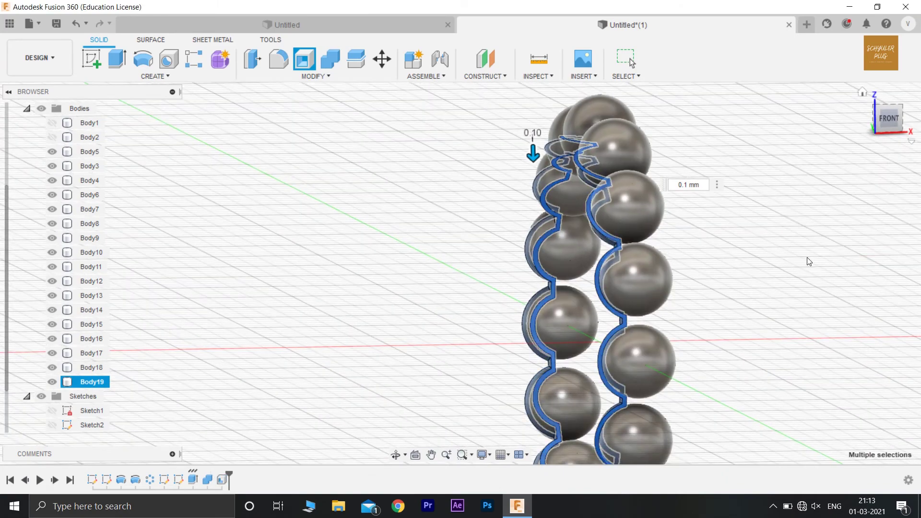
Start a Mirror of type Bodies and select the shelled cage ring as the object.
scroll(738, 291, down, 2)
middle_drag(738, 290, 604, 226)
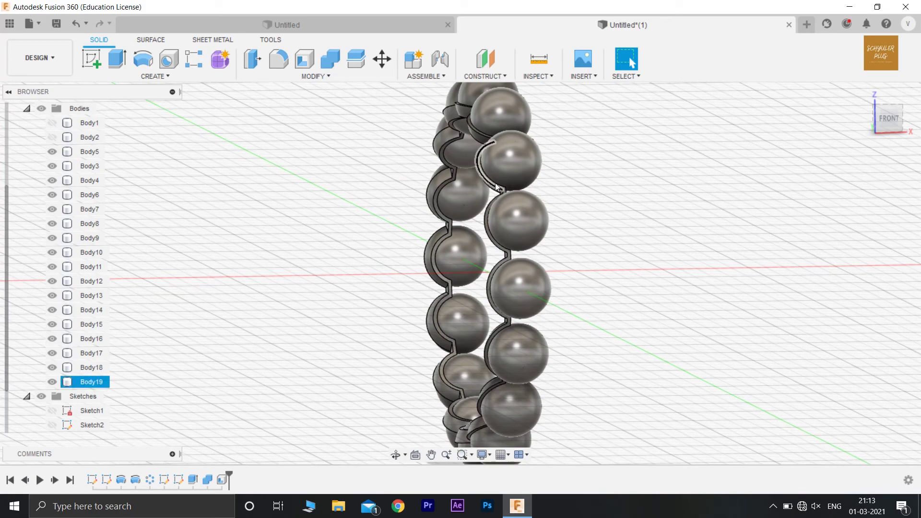
scroll(499, 195, up, 3)
scroll(499, 195, up, 2)
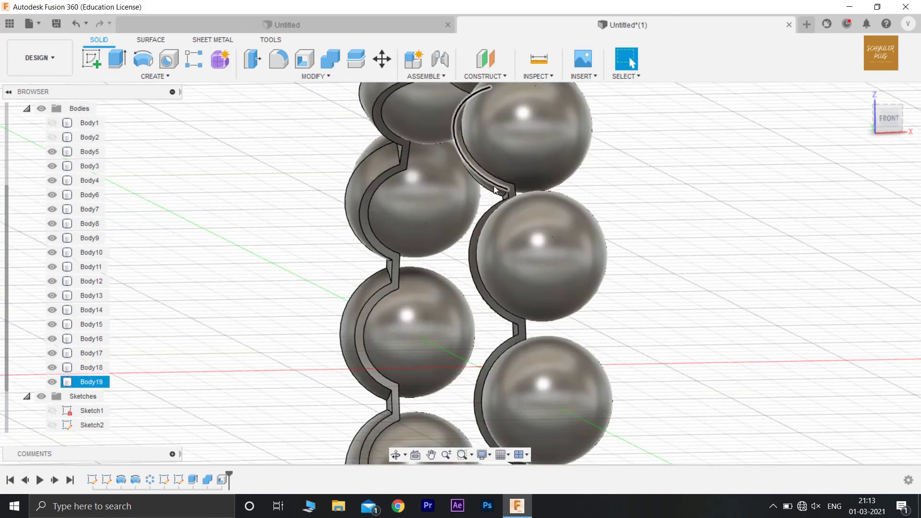
click(493, 185)
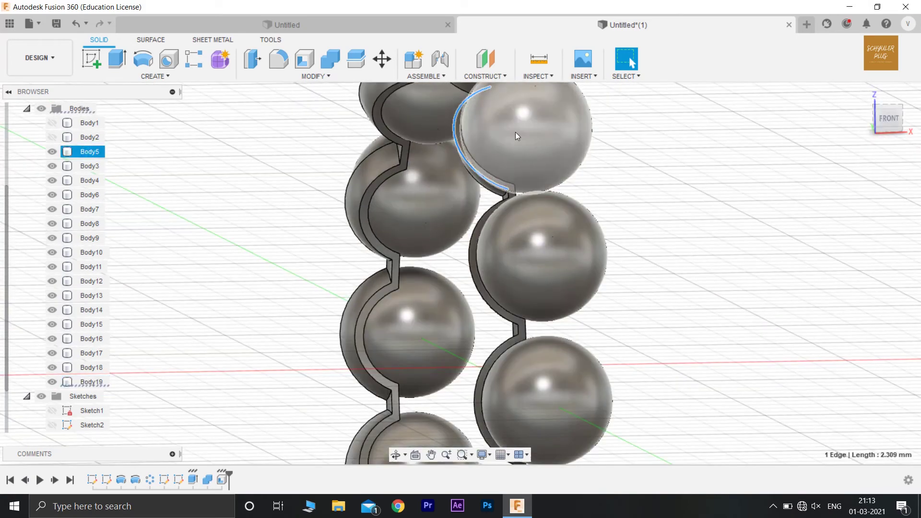
click(156, 75)
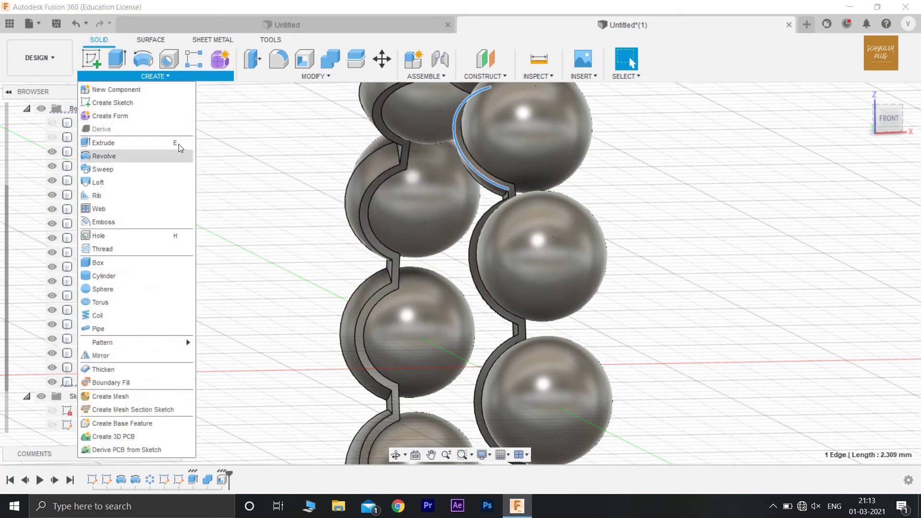
click(157, 355)
click(843, 176)
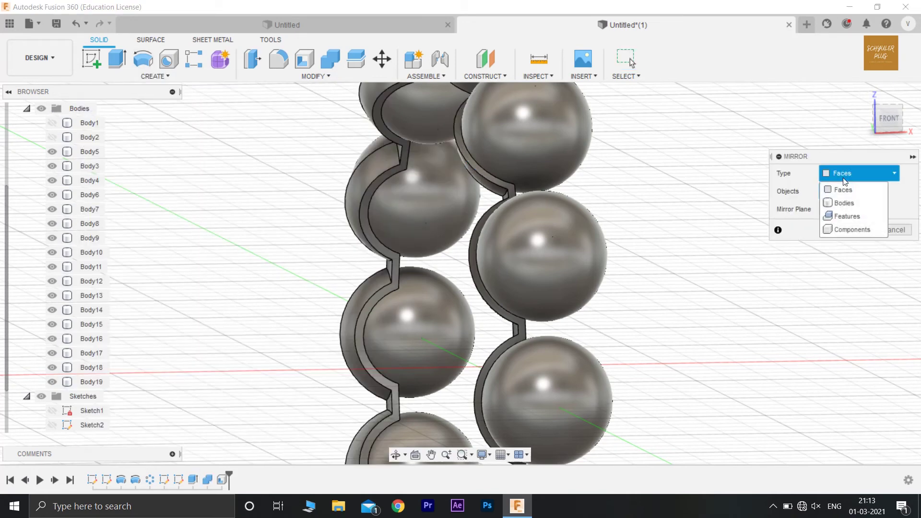
click(845, 203)
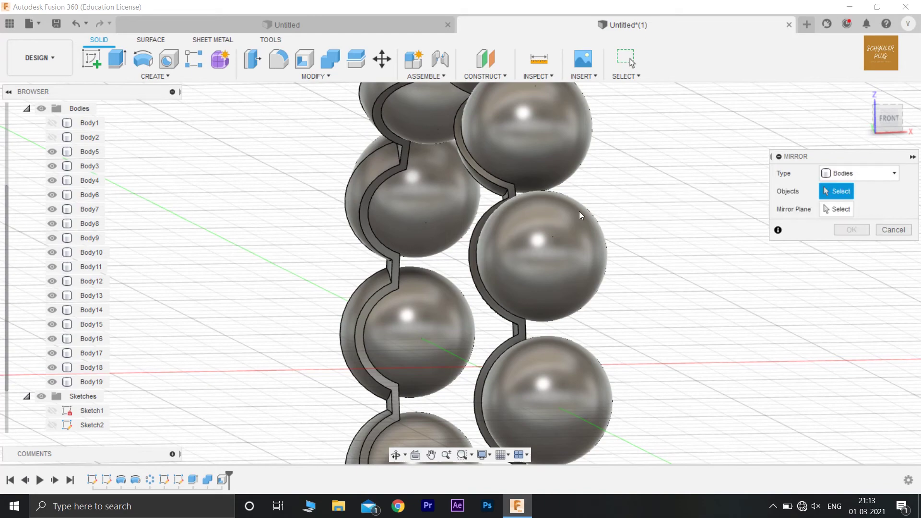
click(483, 186)
Mirror the cage ring across the YZ origin plane as a new body.
scroll(736, 253, down, 3)
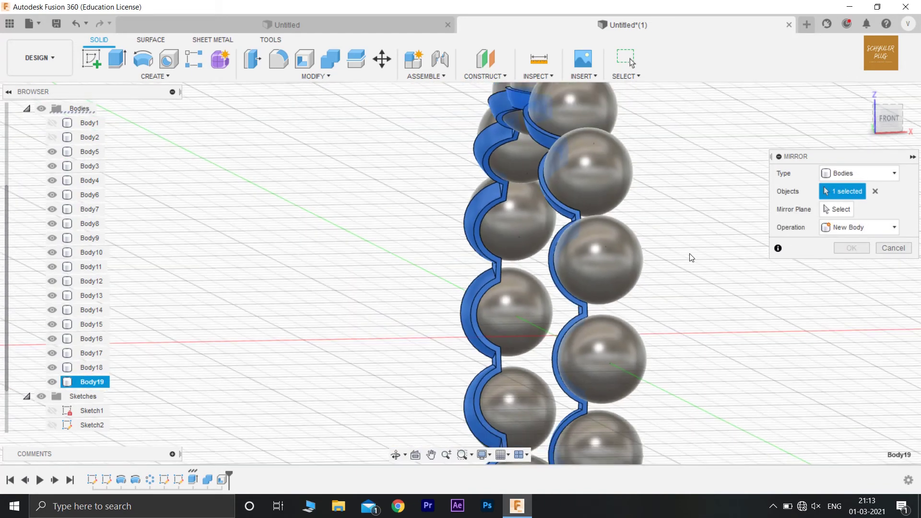
scroll(691, 258, down, 1)
drag(893, 125, 786, 124)
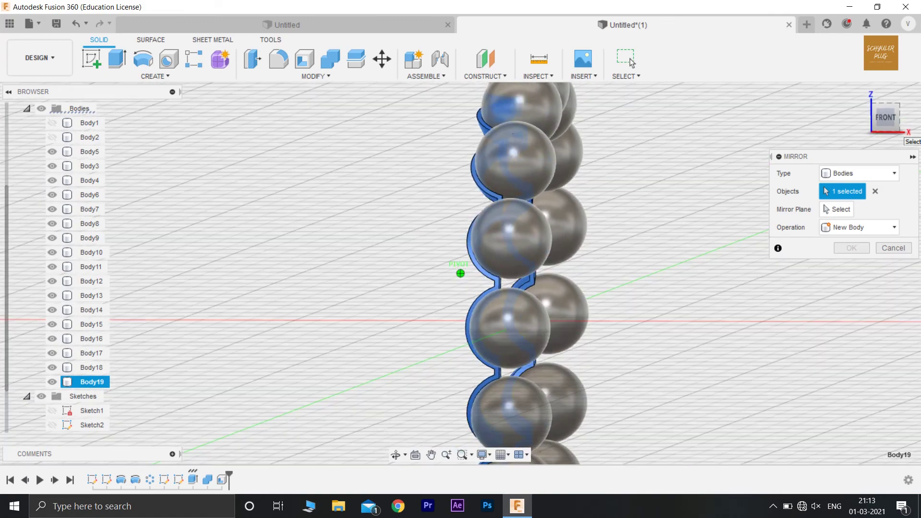
key(F6)
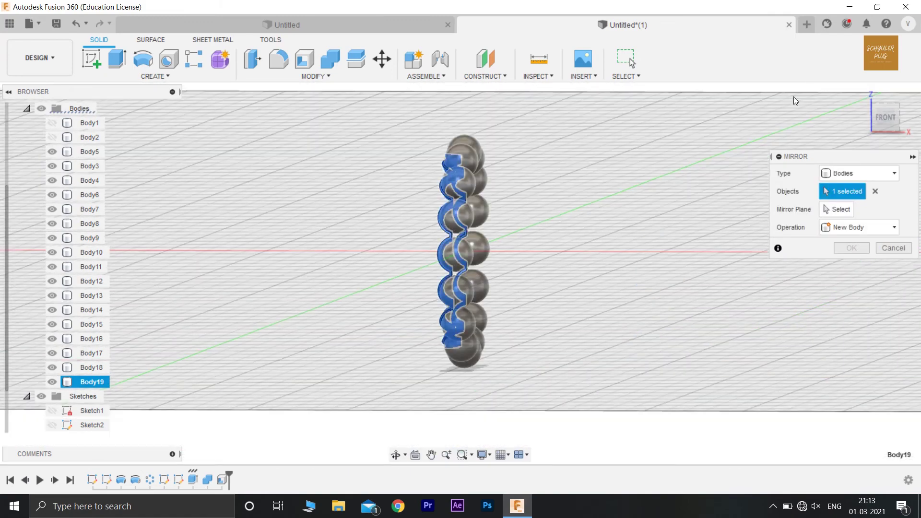
mouse_move(895, 124)
mouse_down()
mouse_move(920, 135)
mouse_move(873, 151)
mouse_up()
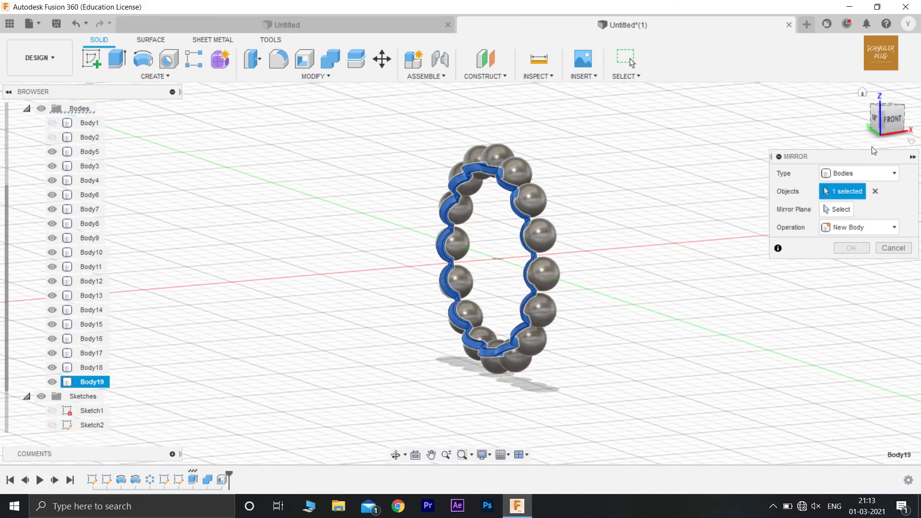
click(840, 209)
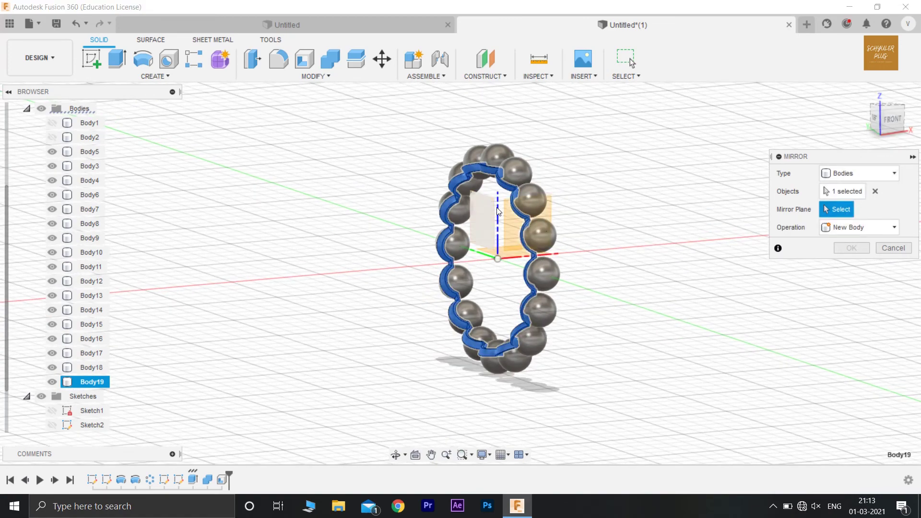
scroll(498, 212, up, 5)
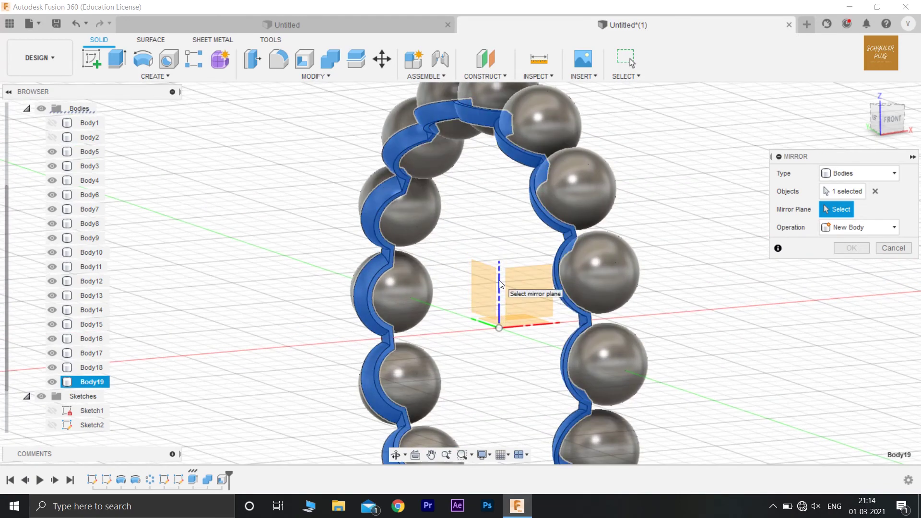
scroll(499, 292, up, 5)
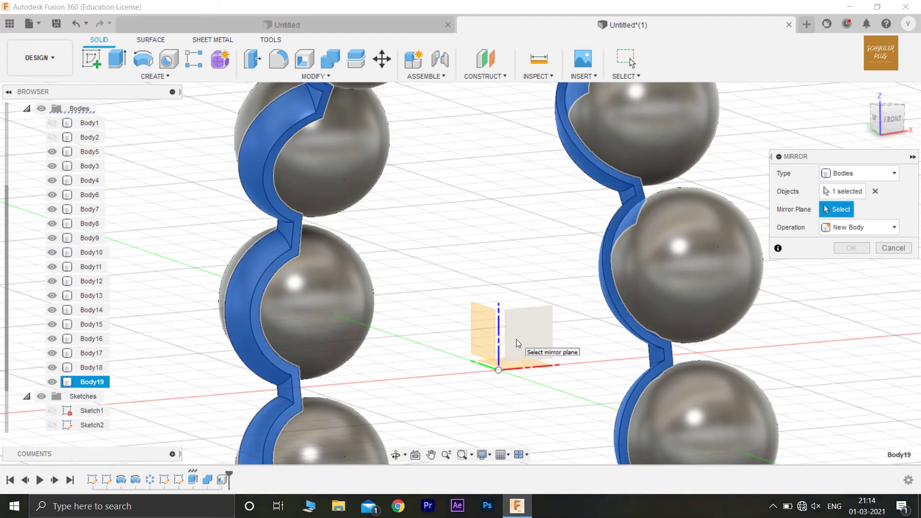
click(894, 118)
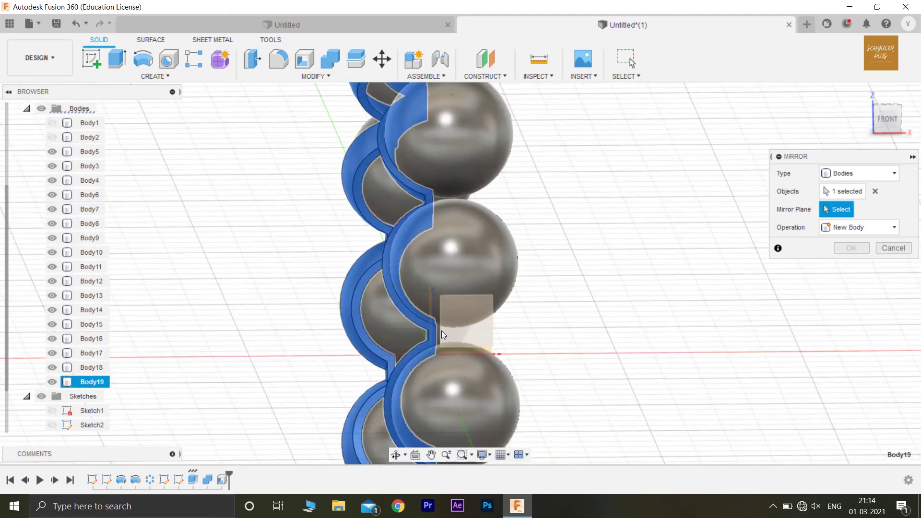
drag(879, 127, 586, 344)
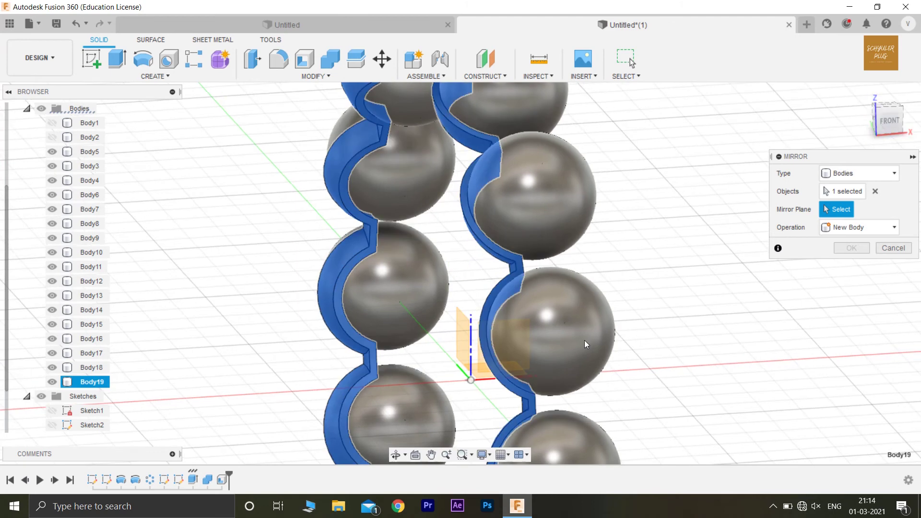
click(460, 348)
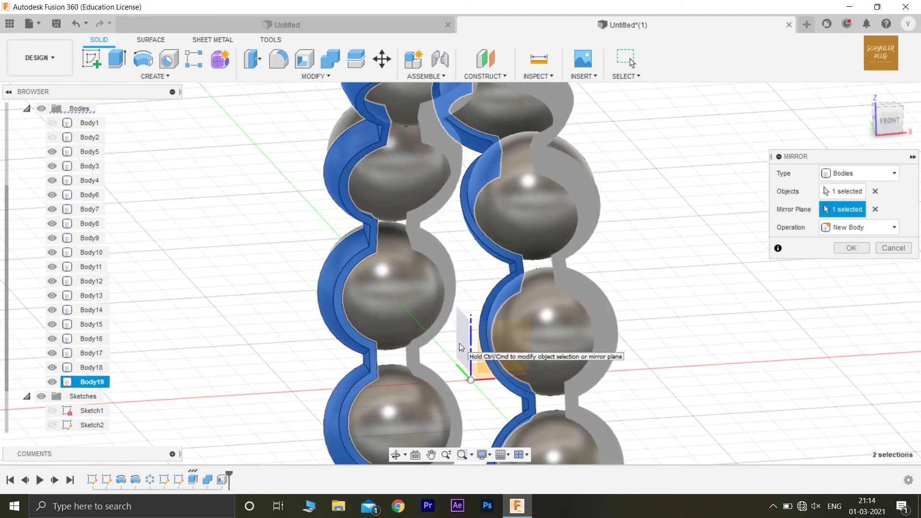
drag(875, 112, 620, 278)
scroll(620, 278, down, 8)
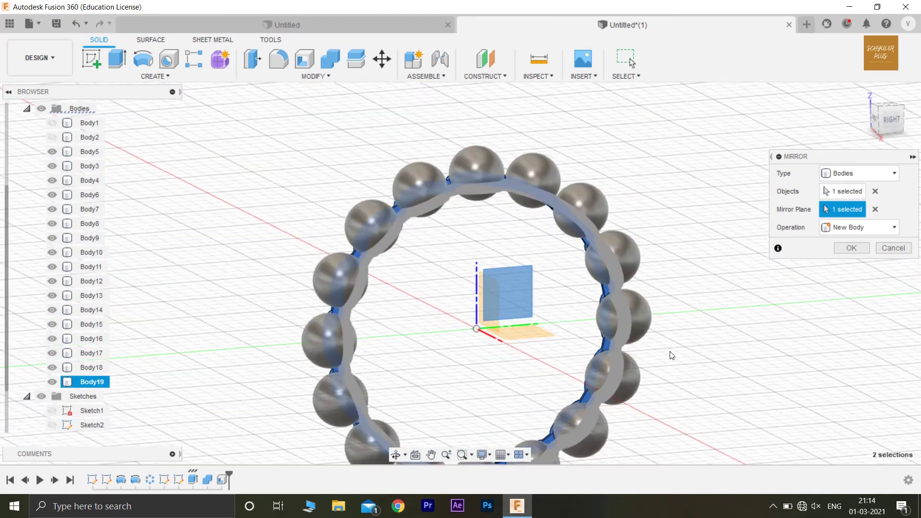
mouse_move(881, 129)
mouse_down()
mouse_move(791, 166)
mouse_move(892, 172)
mouse_move(880, 254)
mouse_up()
click(849, 248)
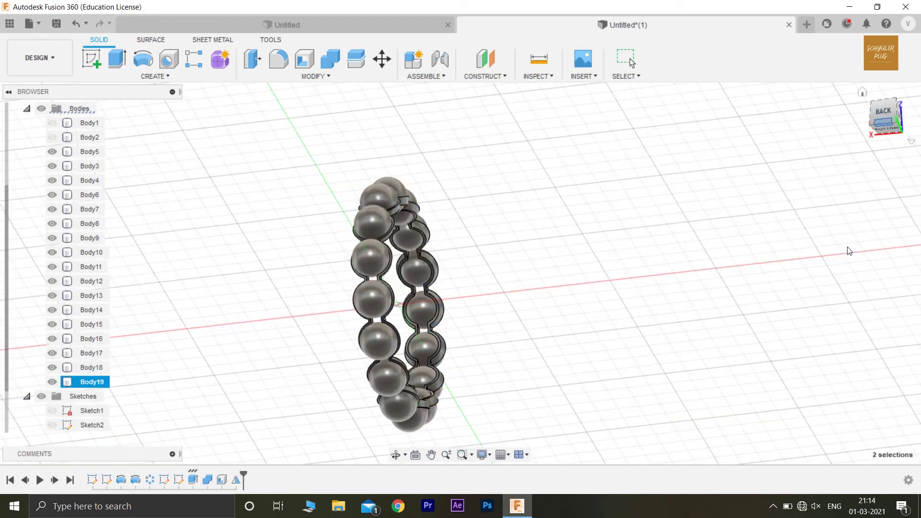
Show the hidden bearing rings Body1 and Body2.
drag(883, 129, 770, 167)
click(52, 123)
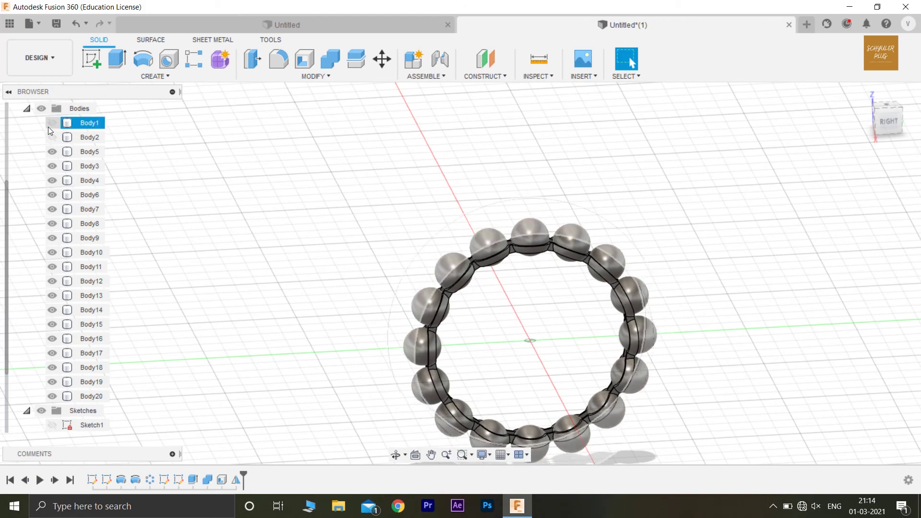
click(52, 137)
scroll(545, 137, down, 3)
middle_drag(735, 188, 698, 190)
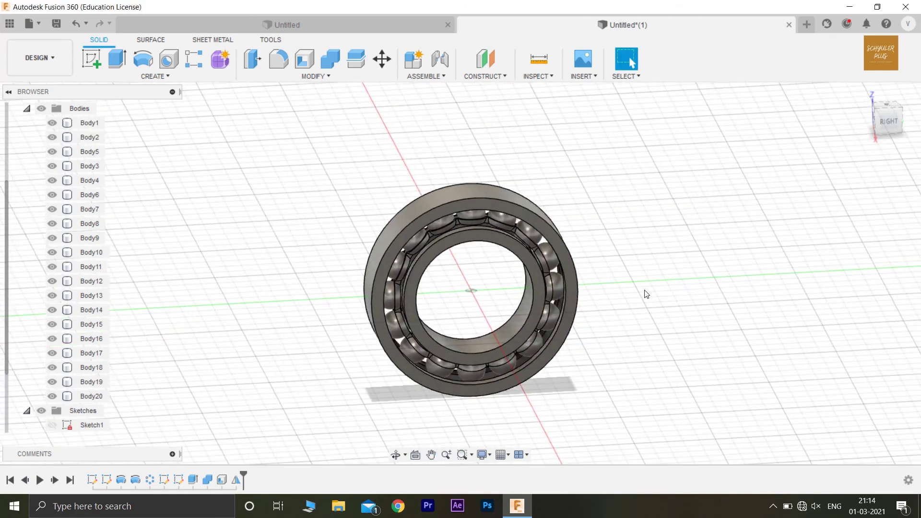
Switch to the Render workspace and collapse the rendering gallery.
scroll(645, 293, up, 2)
scroll(639, 288, up, 2)
scroll(638, 263, up, 2)
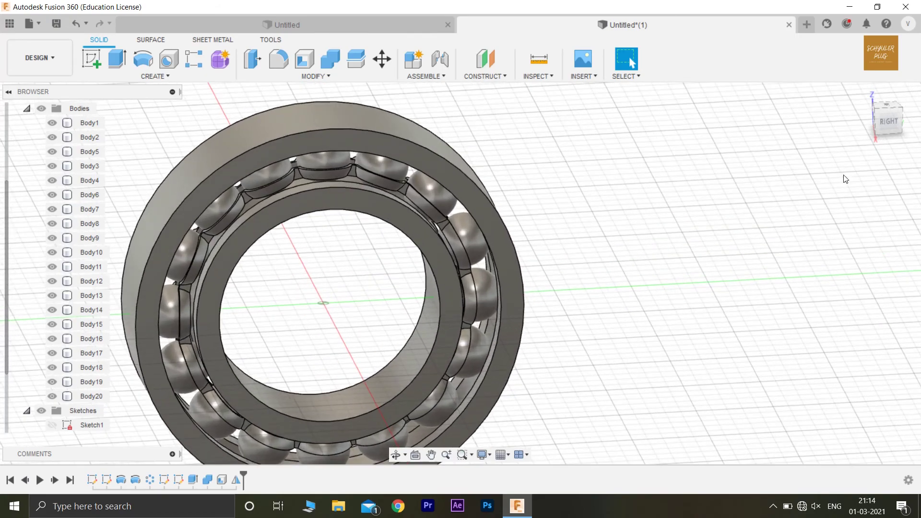
mouse_move(885, 136)
mouse_down()
mouse_move(813, 140)
mouse_move(887, 225)
mouse_up()
scroll(885, 222, down, 1)
middle_drag(863, 260, 589, 291)
click(54, 58)
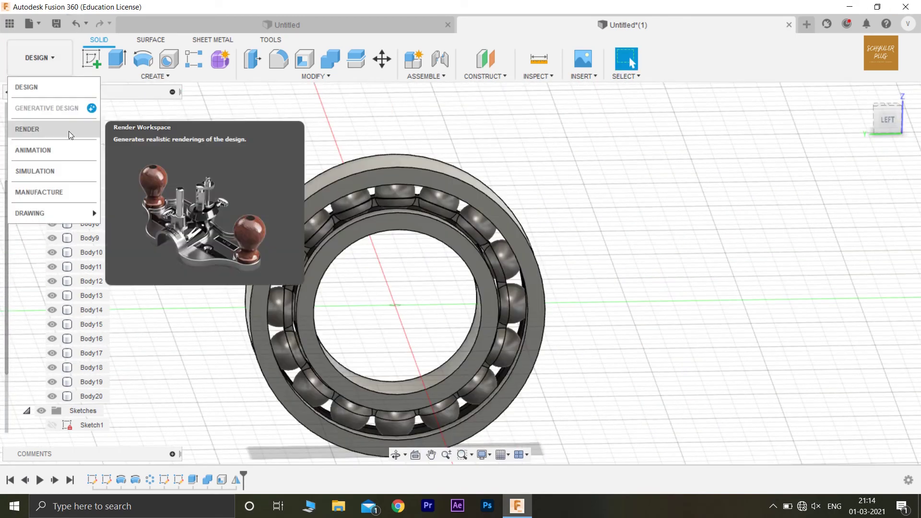
click(65, 131)
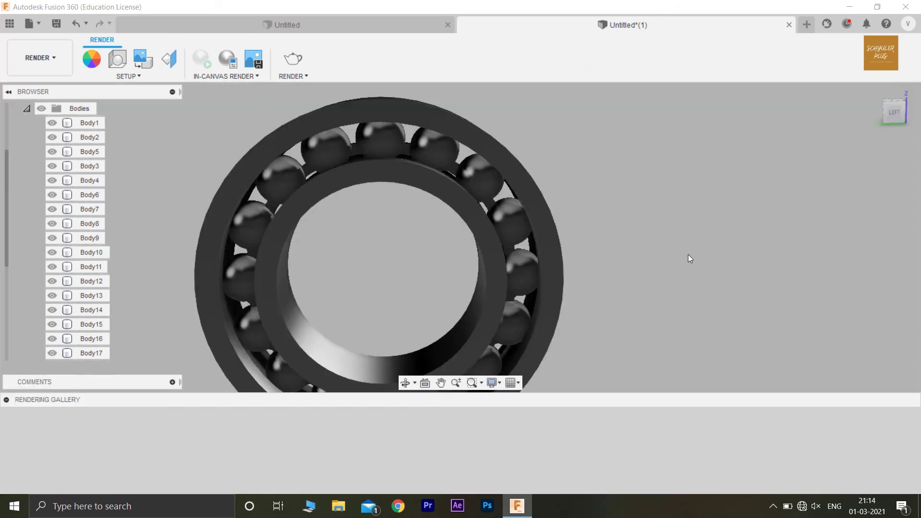
scroll(688, 254, up, 1)
middle_drag(688, 254, 740, 245)
scroll(740, 245, up, 1)
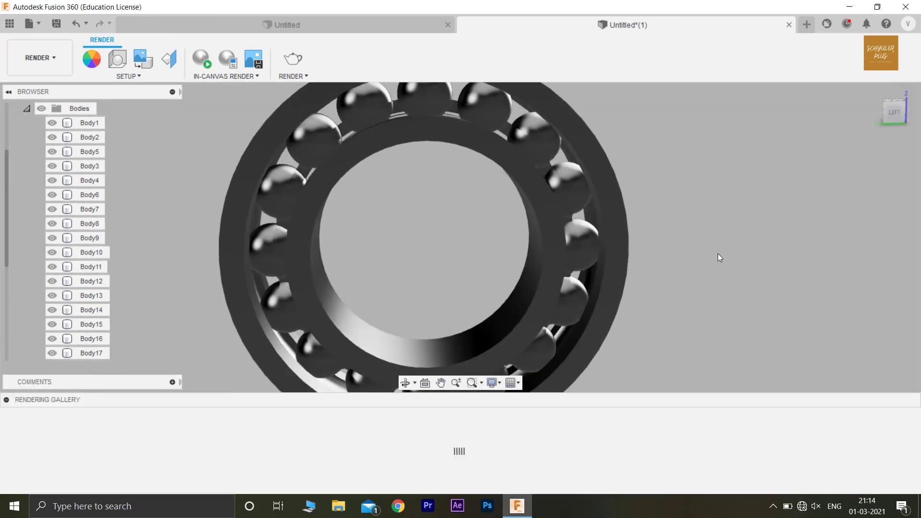
scroll(719, 257, down, 2)
click(7, 400)
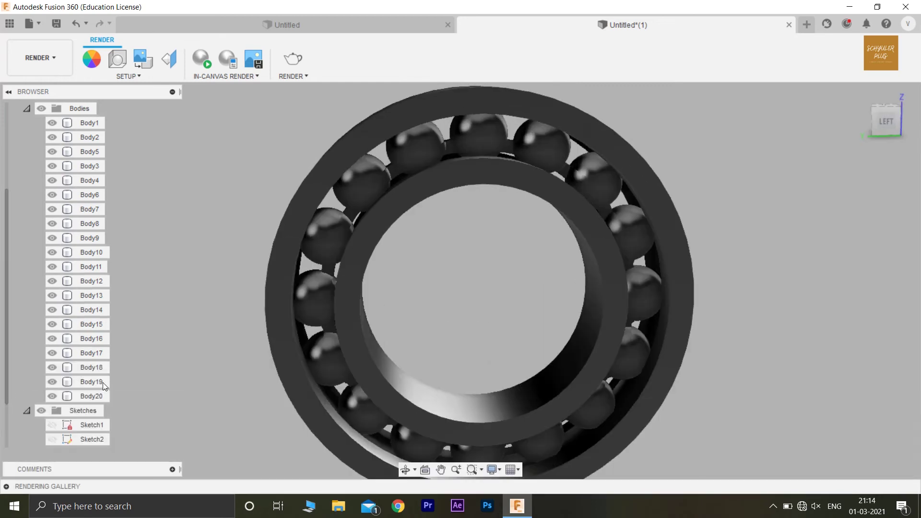
Start the Appearance command for bodies and open the Glossy paints in the appearance library.
scroll(760, 276, down, 2)
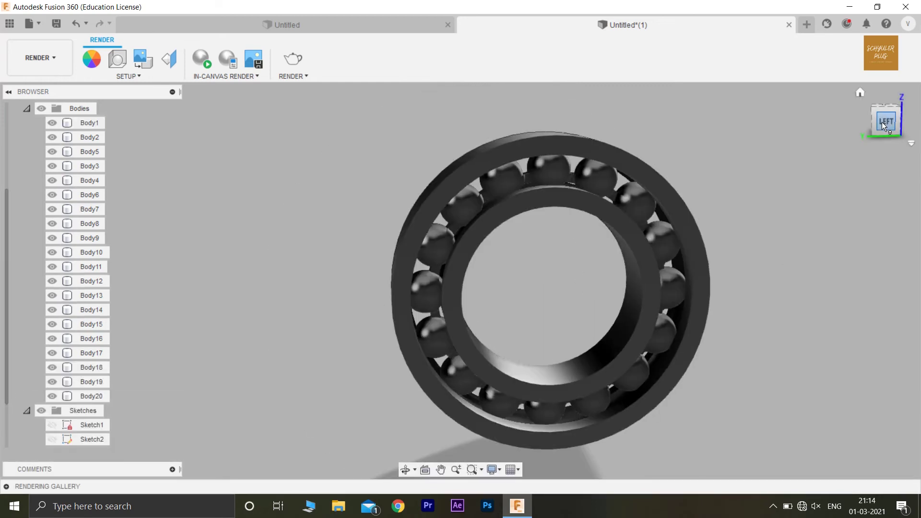
drag(886, 122, 877, 125)
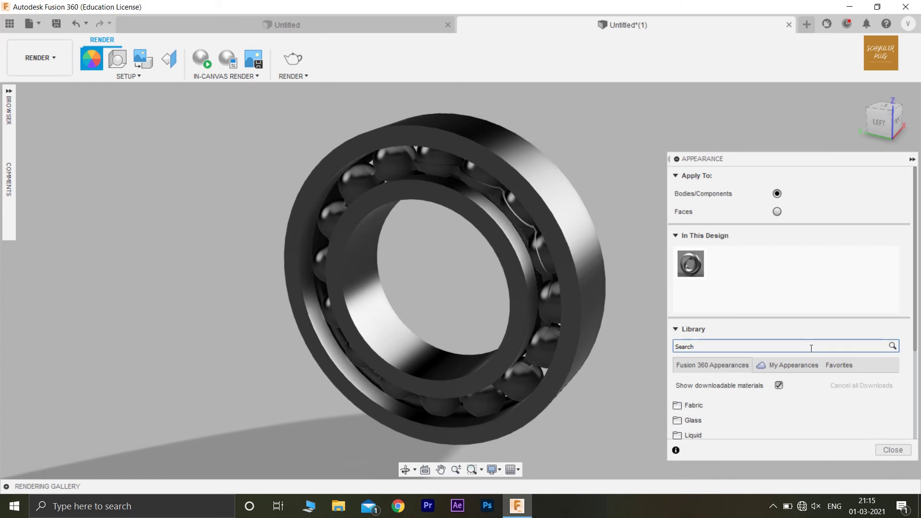
scroll(709, 395, down, 3)
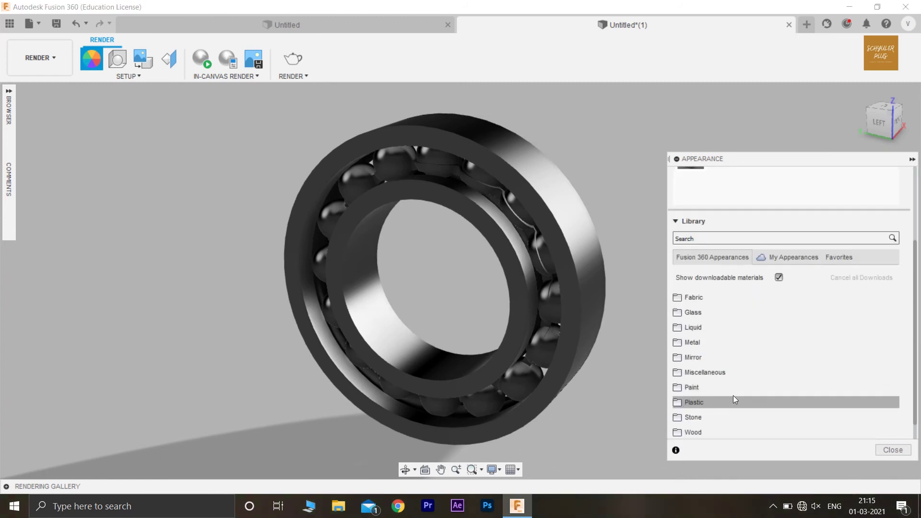
click(685, 387)
scroll(707, 384, down, 2)
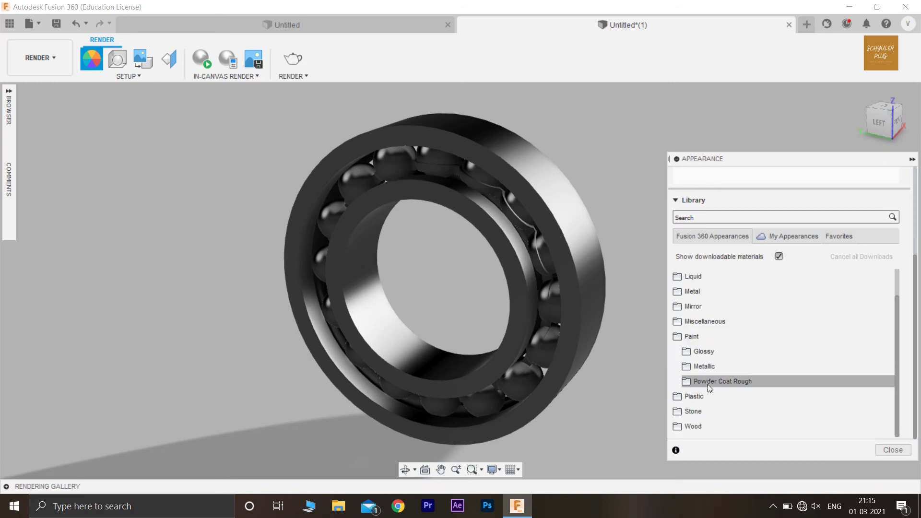
click(701, 354)
scroll(701, 354, down, 3)
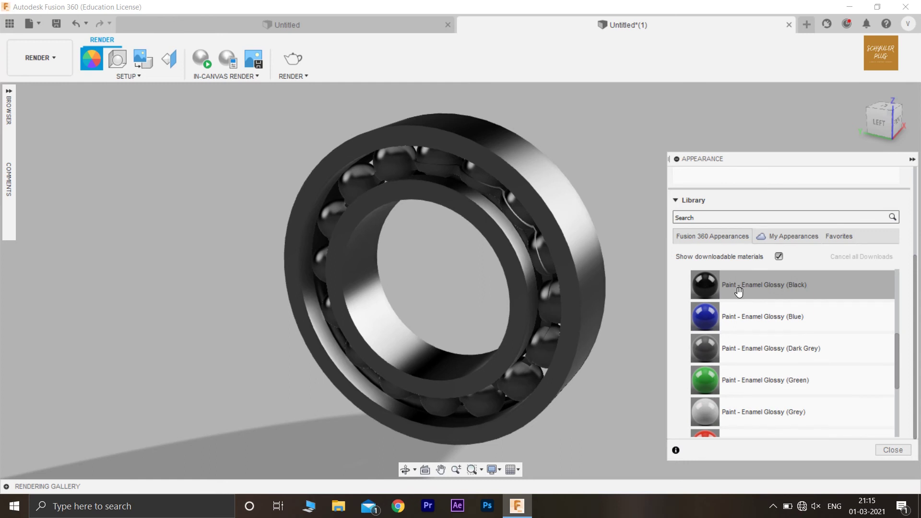
Apply Paint - Enamel Glossy (Yellow) to the cage half on the bearing's left-view side.
scroll(754, 363, down, 5)
scroll(753, 361, up, 7)
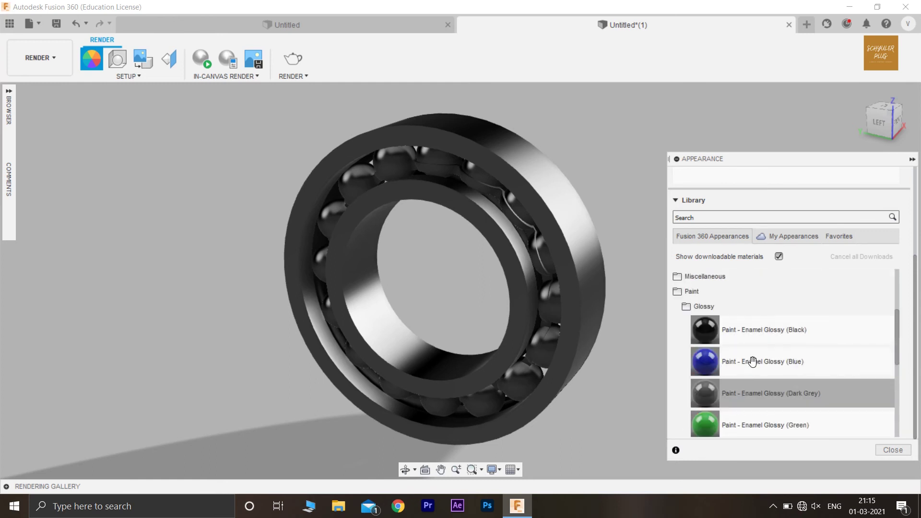
scroll(752, 361, up, 3)
scroll(752, 361, down, 6)
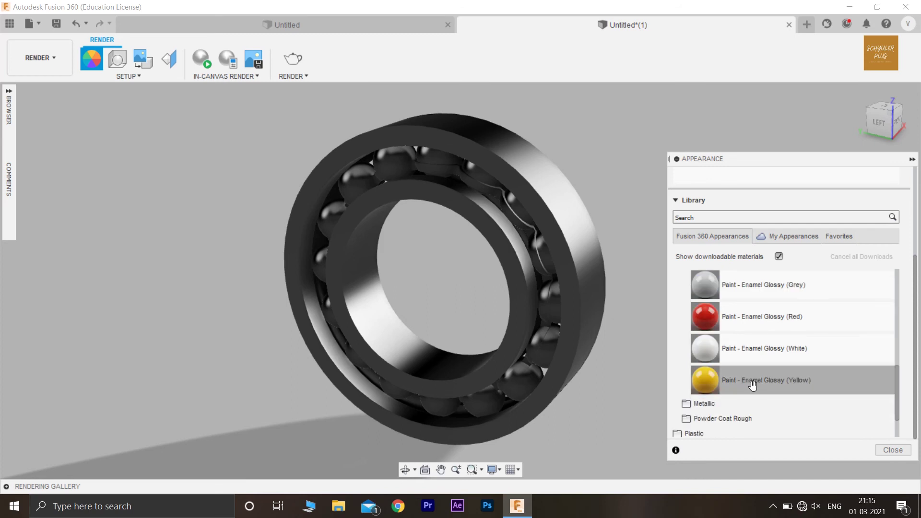
mouse_move(751, 381)
mouse_down()
mouse_move(549, 274)
mouse_move(518, 223)
mouse_up()
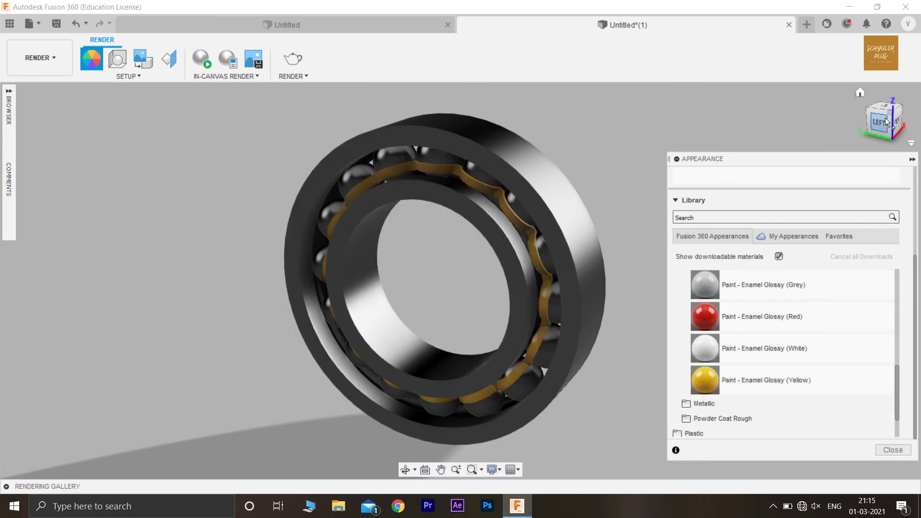
Apply Paint - Enamel Glossy (Red) to both halves of the cage, orbiting to reach each side.
mouse_move(884, 117)
mouse_down()
mouse_move(846, 118)
mouse_move(738, 314)
mouse_move(625, 294)
mouse_move(420, 158)
mouse_move(427, 164)
mouse_up()
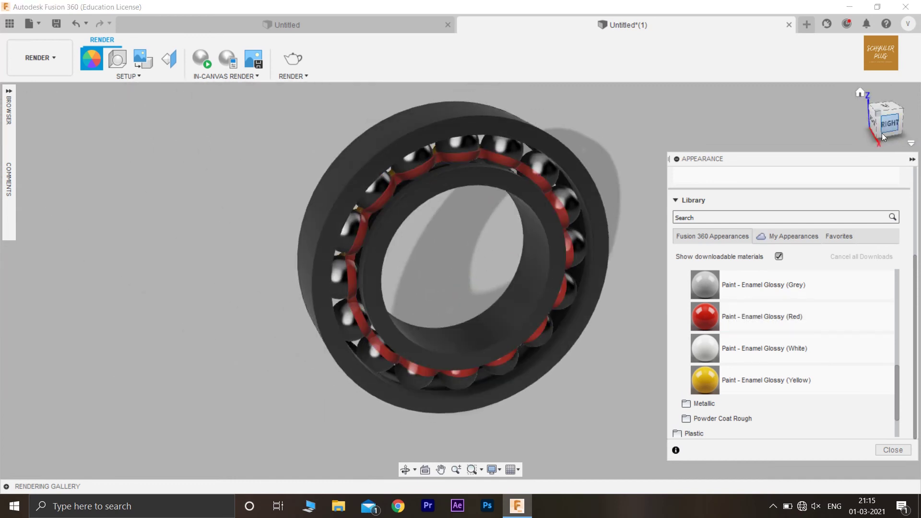
drag(882, 137, 650, 301)
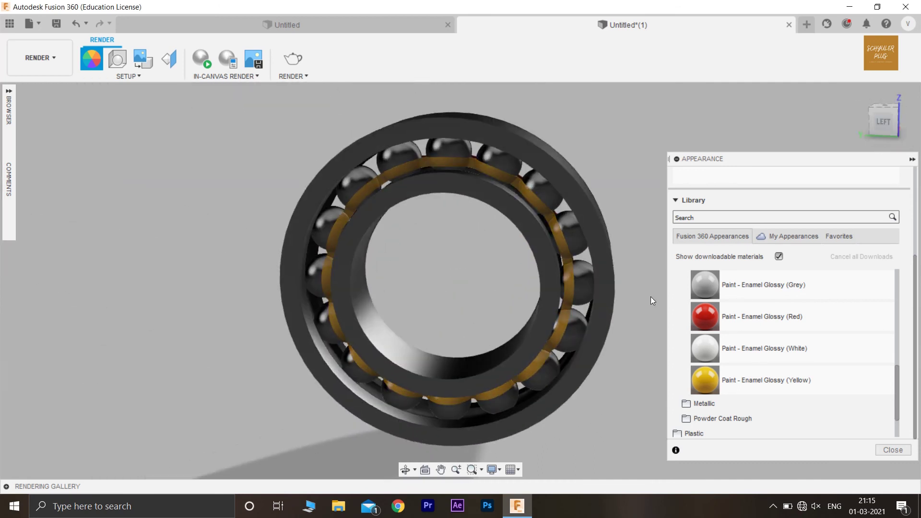
mouse_move(705, 316)
mouse_down()
mouse_move(615, 278)
mouse_move(546, 236)
mouse_move(554, 233)
mouse_up()
Open the Steel appearances within the library's Metal category.
scroll(830, 331, up, 5)
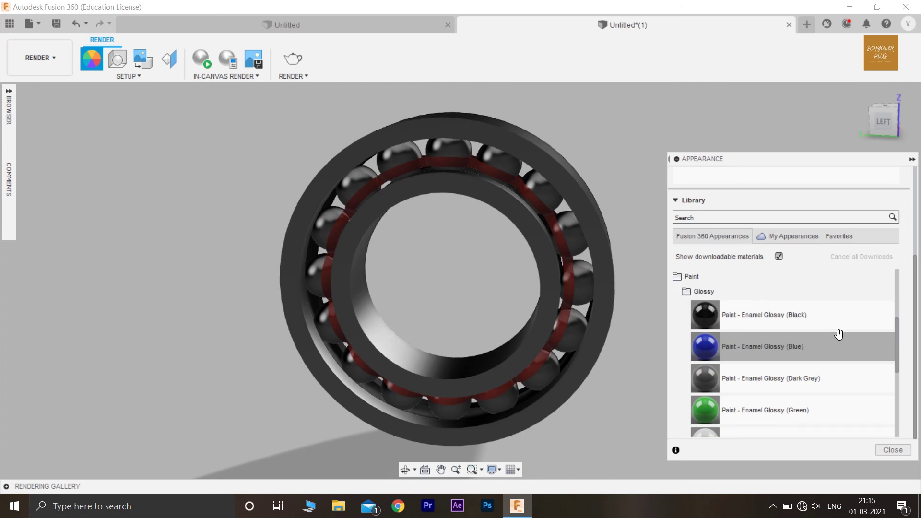
scroll(706, 332, up, 5)
click(709, 394)
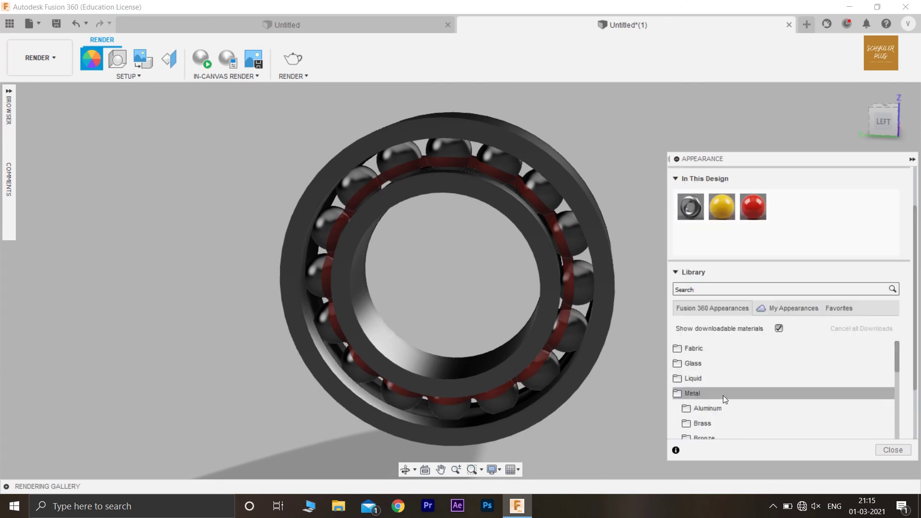
scroll(724, 399, down, 3)
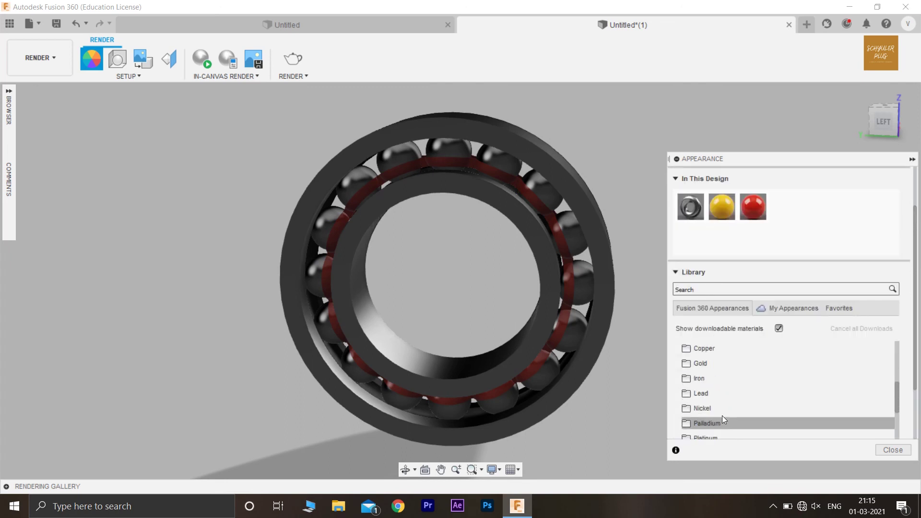
scroll(725, 399, down, 1)
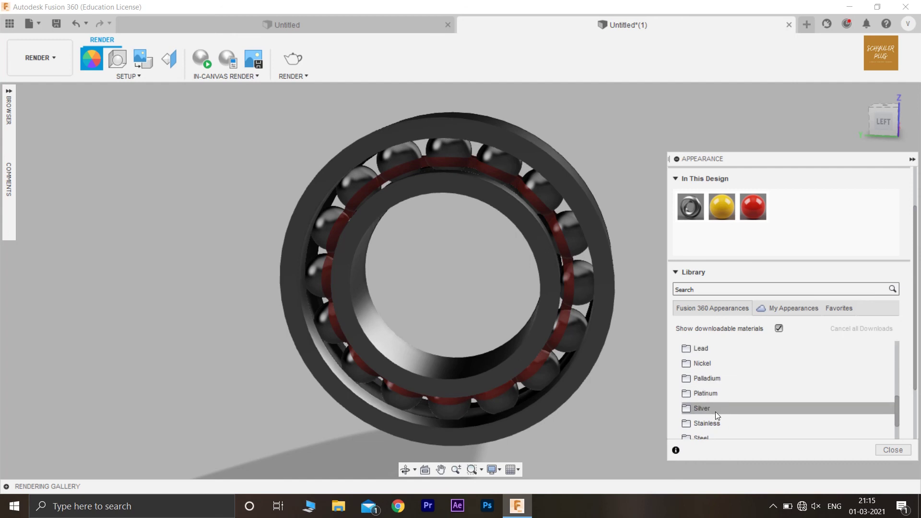
click(714, 434)
Apply the Steel - Satin appearance to the outer and inner bearing rings.
scroll(724, 418, down, 2)
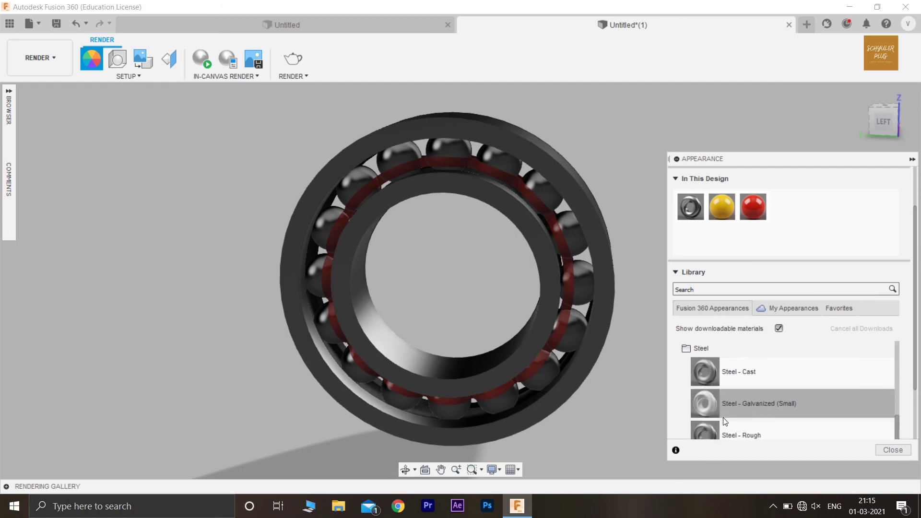
scroll(760, 388, down, 2)
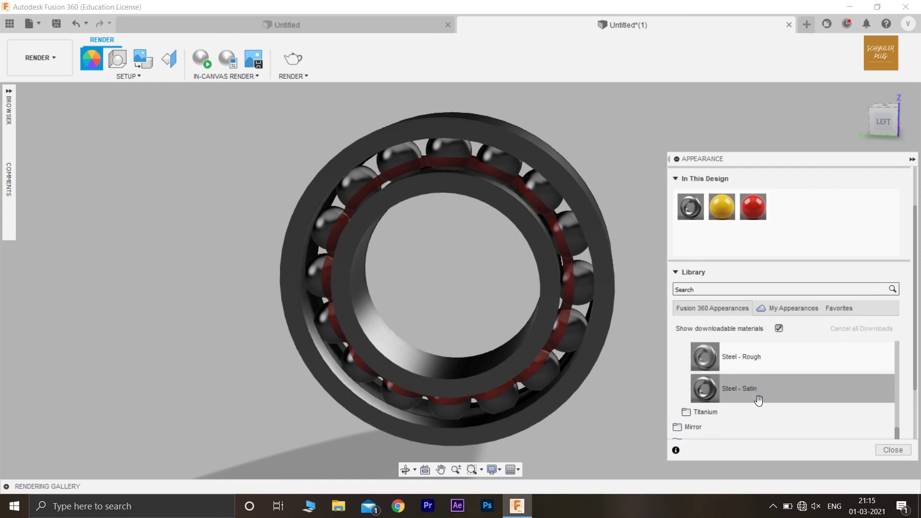
drag(758, 400, 604, 252)
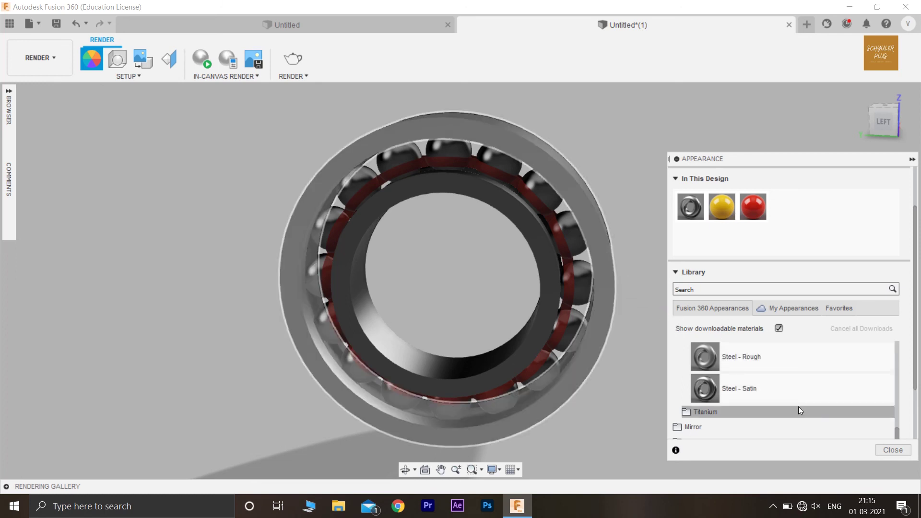
drag(776, 385, 548, 266)
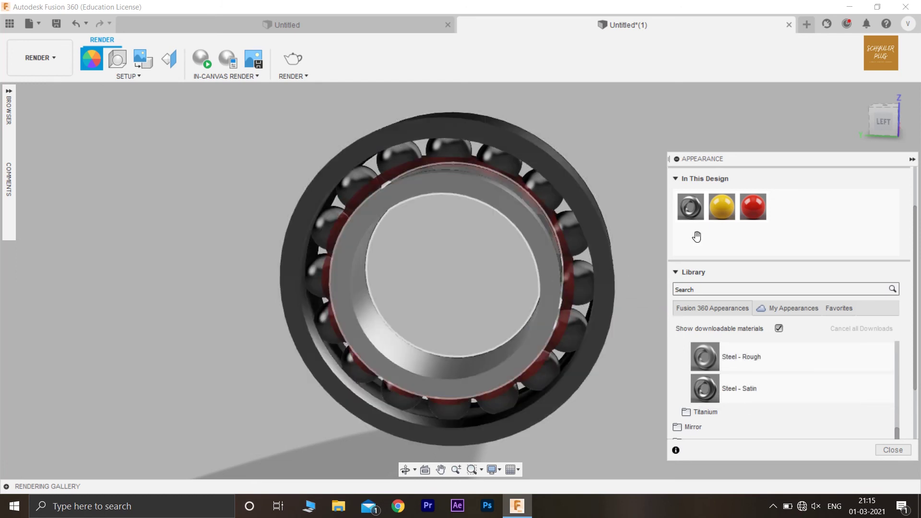
Return from the Render workspace to the Design workspace.
mouse_move(892, 125)
mouse_down()
mouse_move(866, 151)
mouse_move(798, 117)
mouse_up()
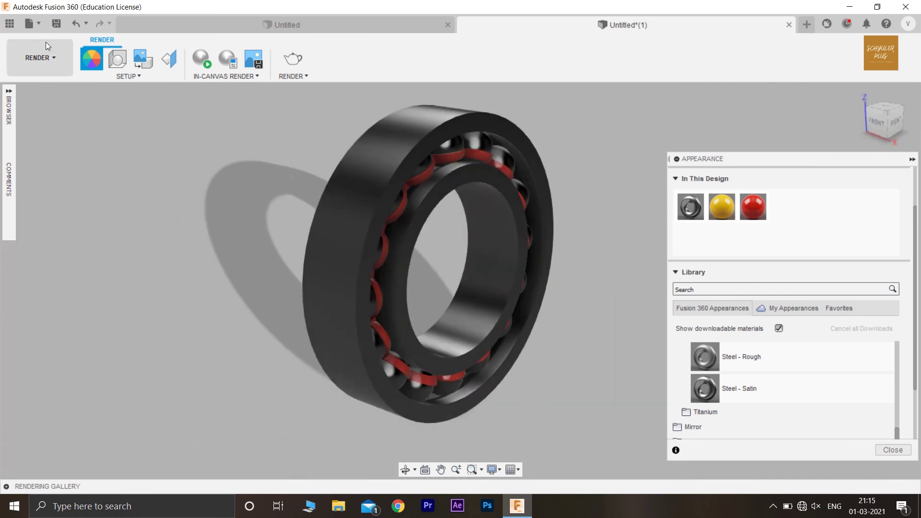
click(56, 62)
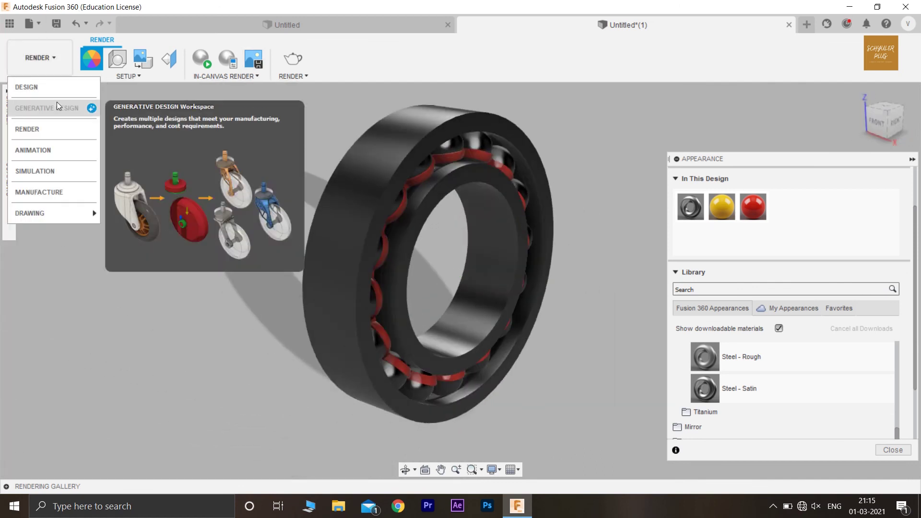
click(60, 89)
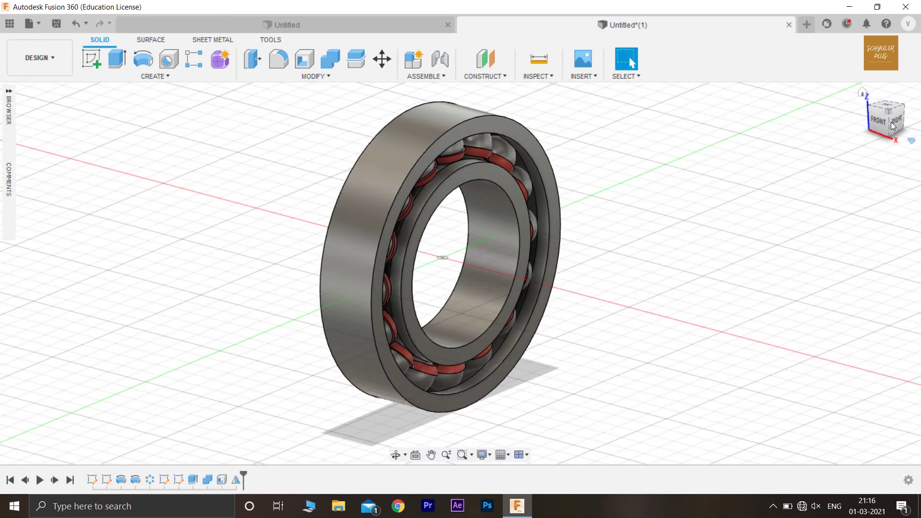
click(892, 122)
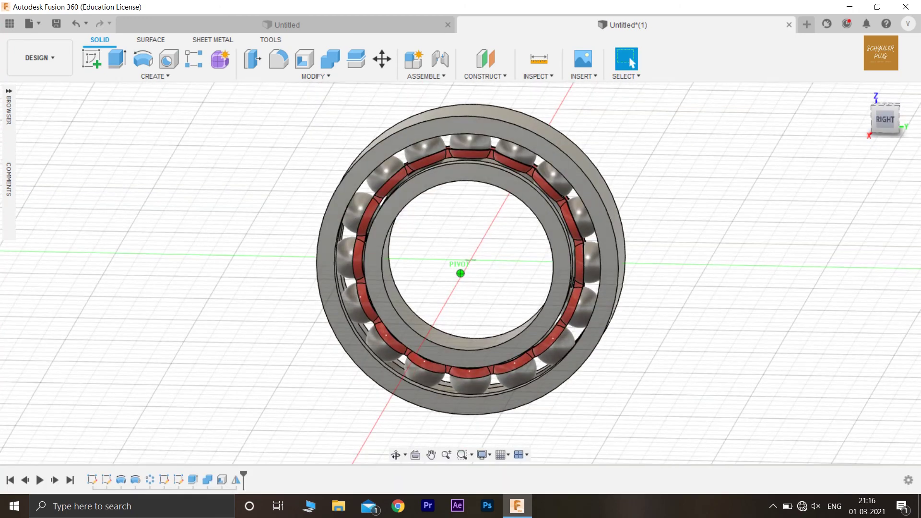
click(64, 57)
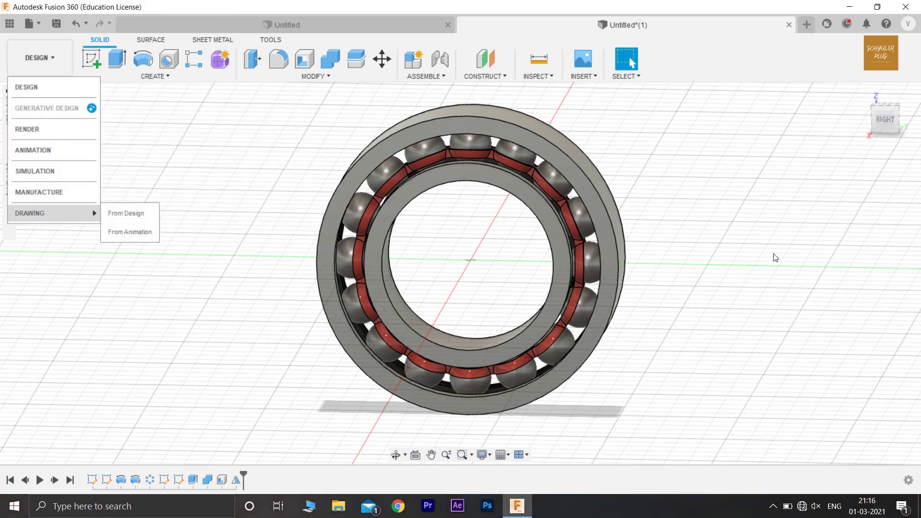
click(767, 241)
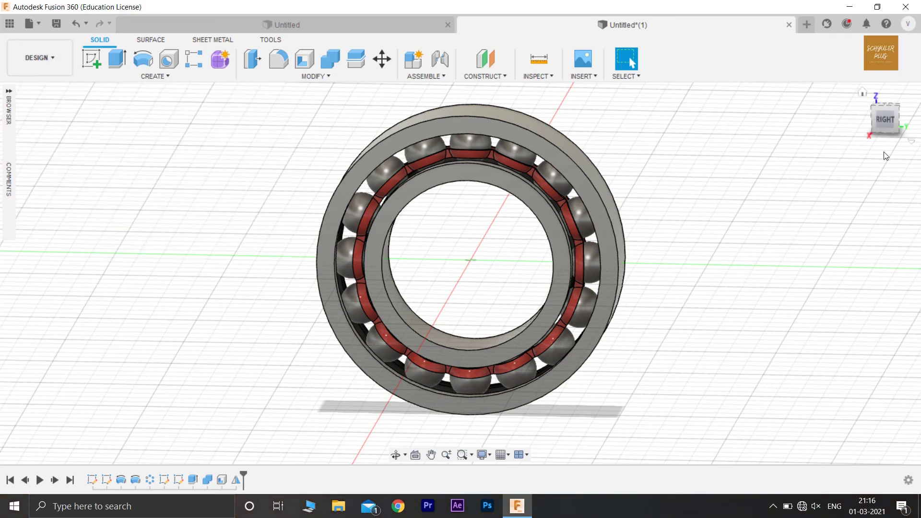
drag(884, 119, 887, 94)
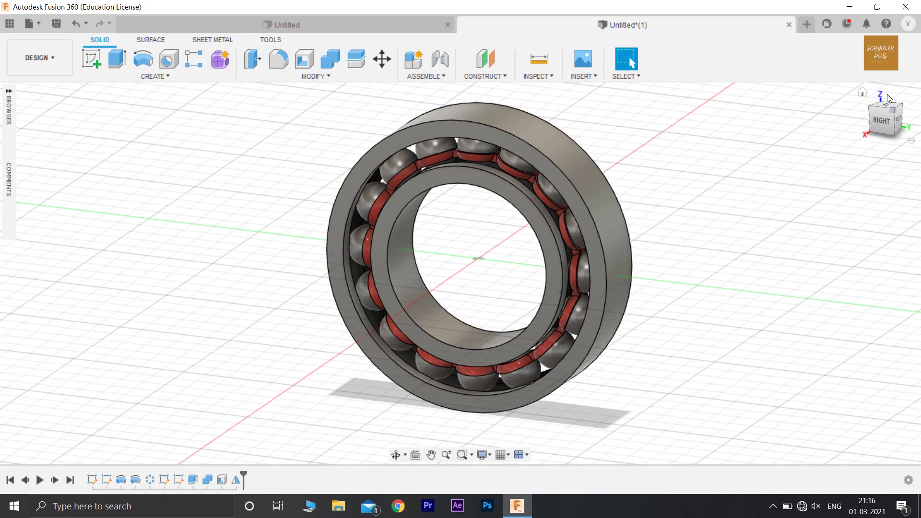
click(863, 93)
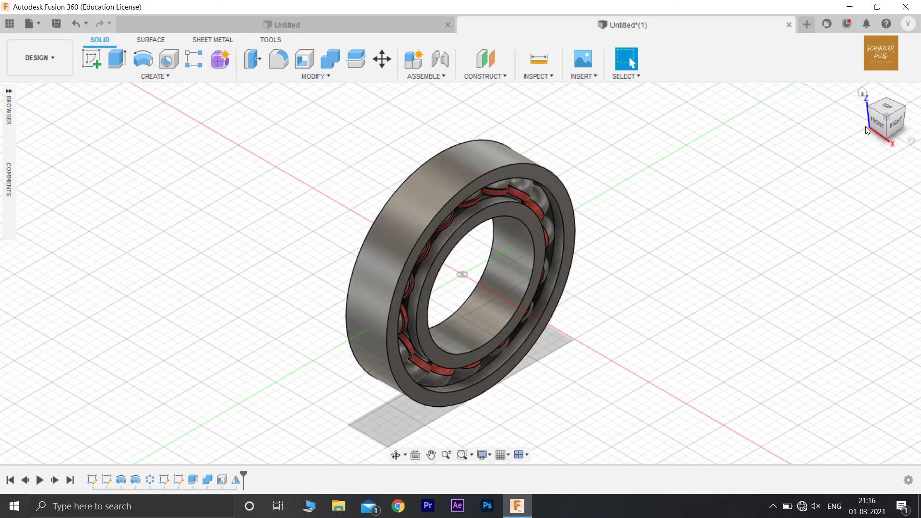
drag(884, 127, 863, 101)
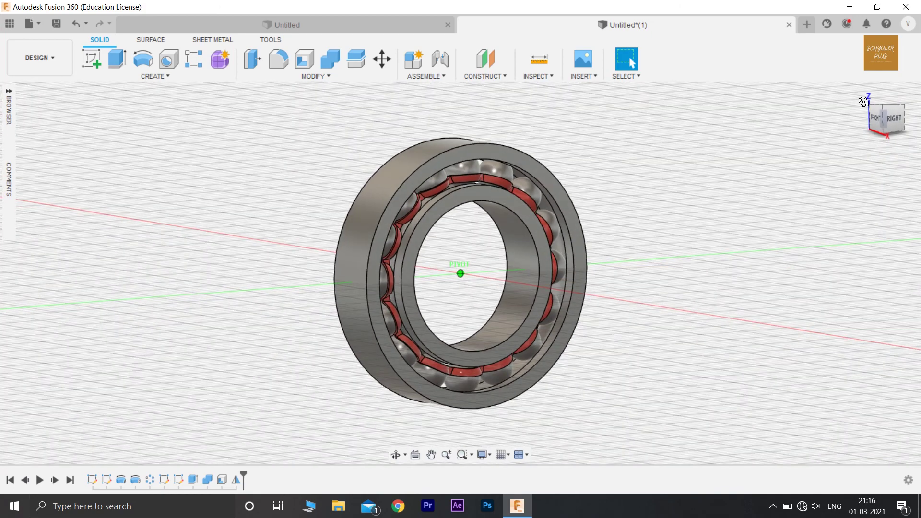